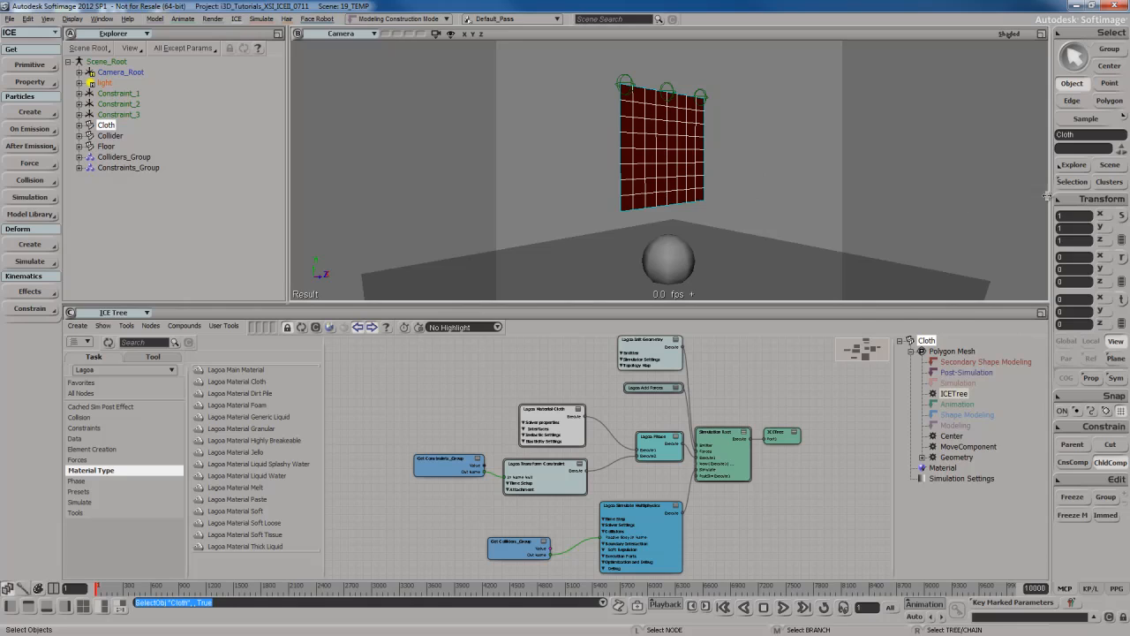
Freeze the modeling stack of the Cloth object, checking its operators before and after
{"action": "left_click", "coordinate": [1072, 182]}
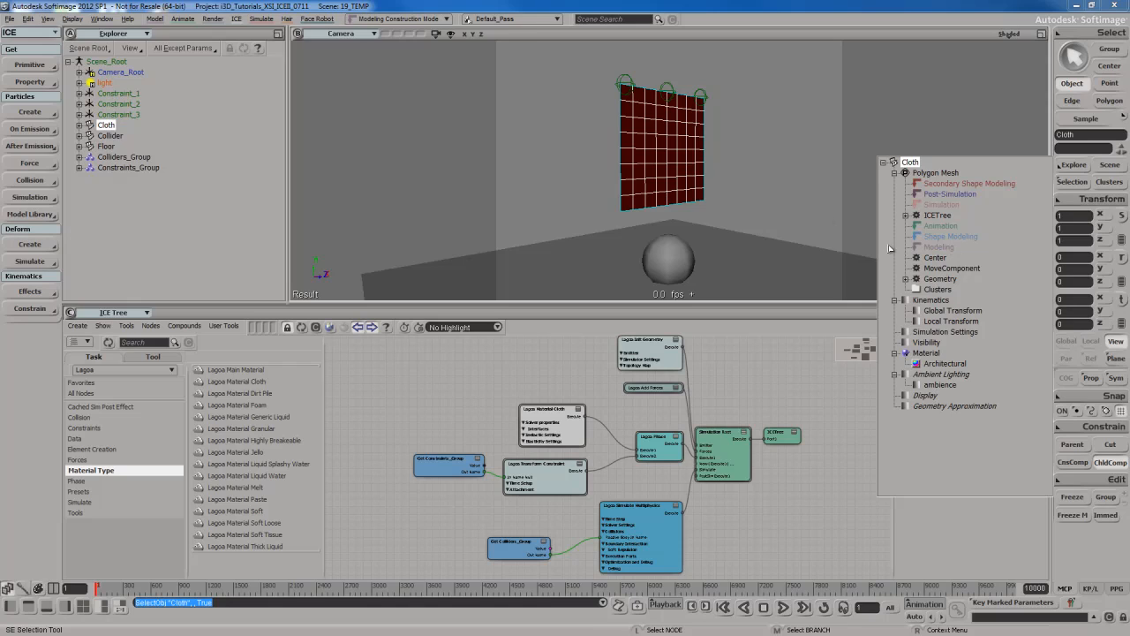
{"action": "left_click", "coordinate": [1072, 514]}
{"action": "left_click", "coordinate": [1073, 183]}
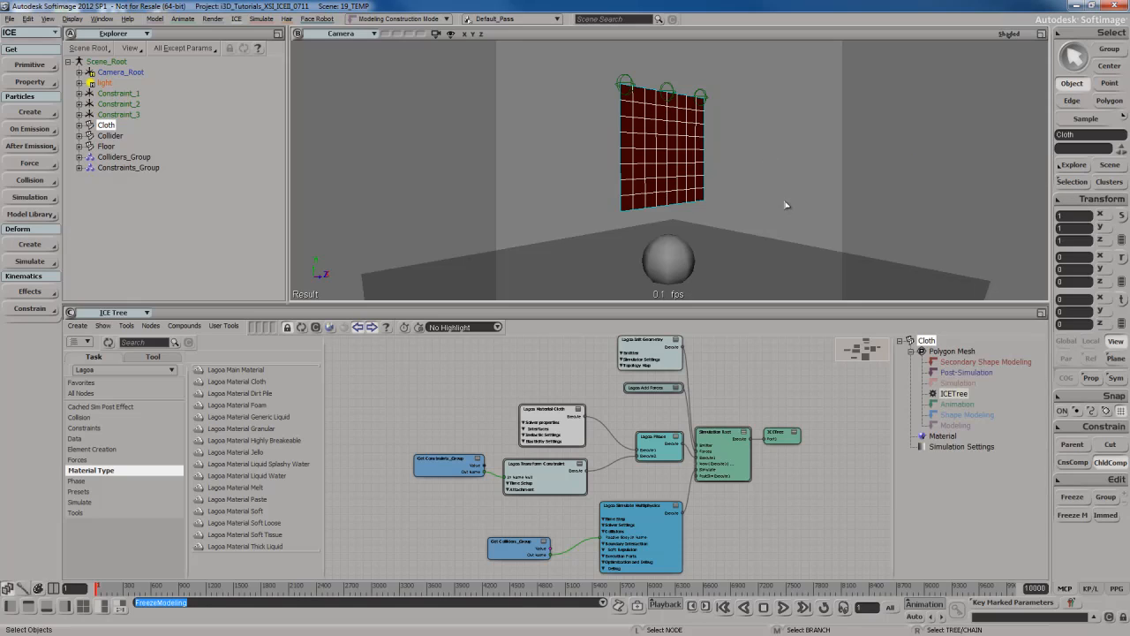
Create a Lagoa Mesh Advection setup with Cloth as the emitter and Colliders_Group as the passive body, leaving its properties at default
{"action": "left_click", "coordinate": [678, 163]}
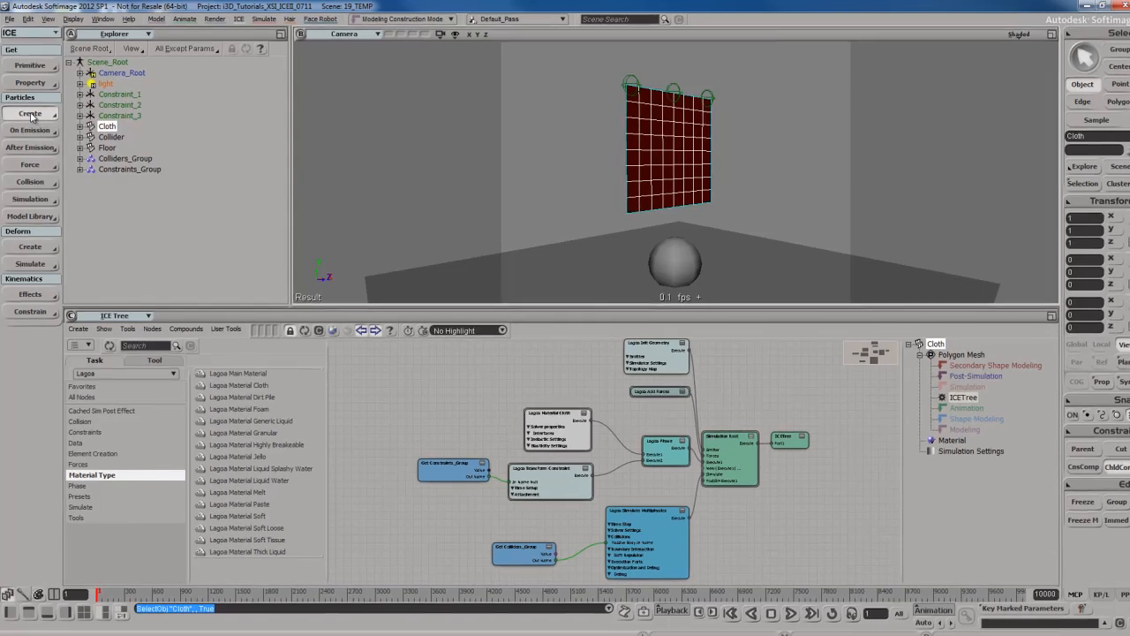
{"action": "left_click", "coordinate": [30, 112]}
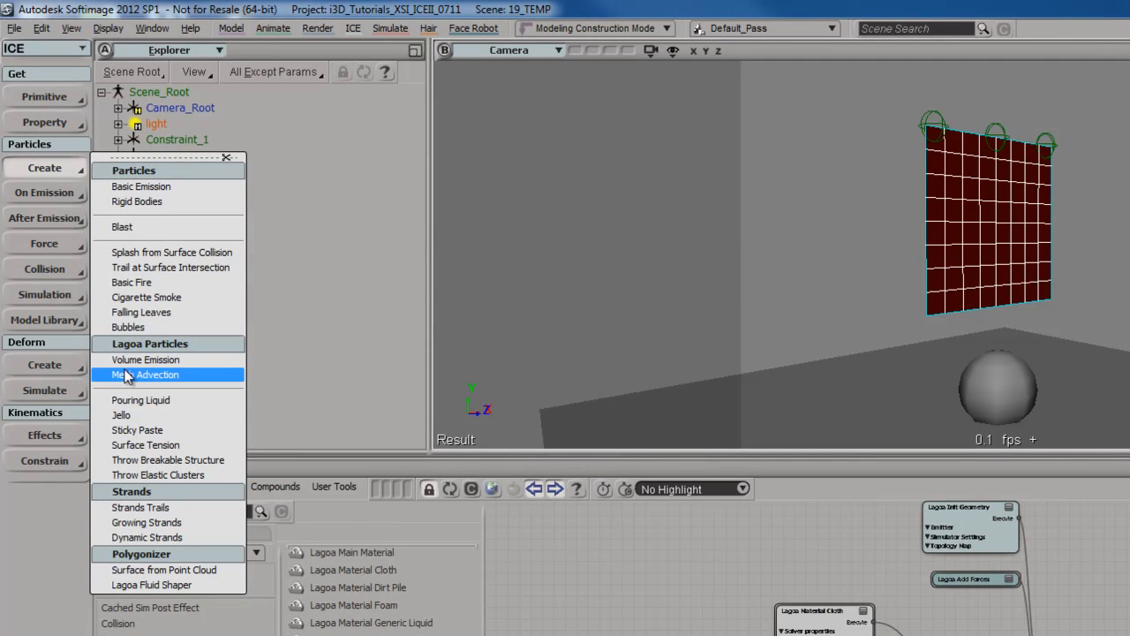
{"action": "left_click", "coordinate": [172, 377]}
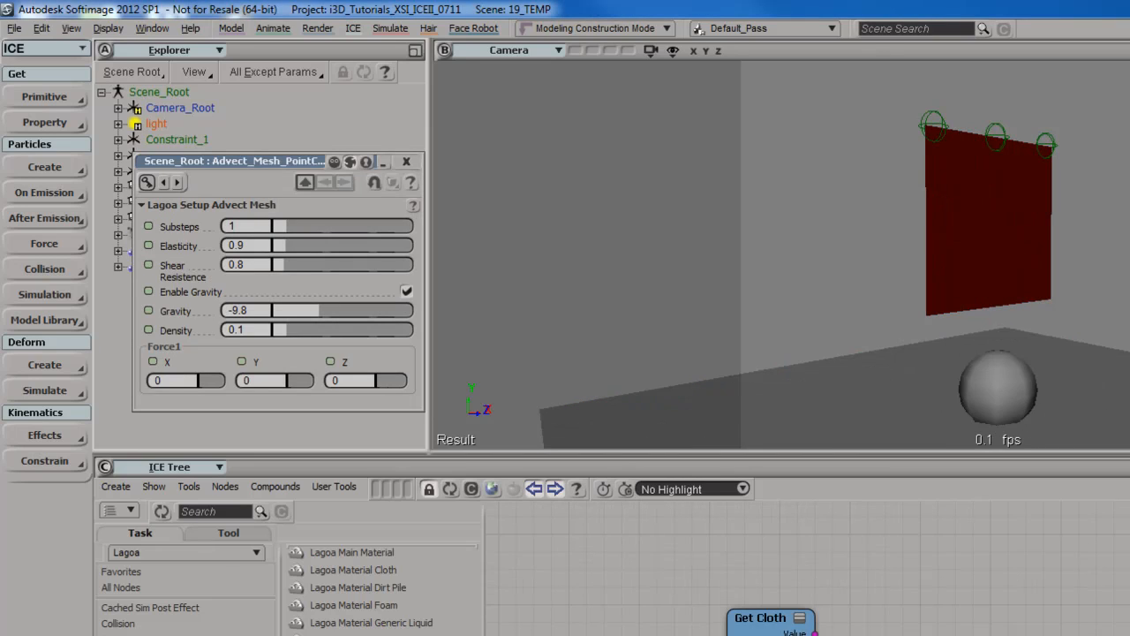
{"action": "left_click", "coordinate": [406, 162]}
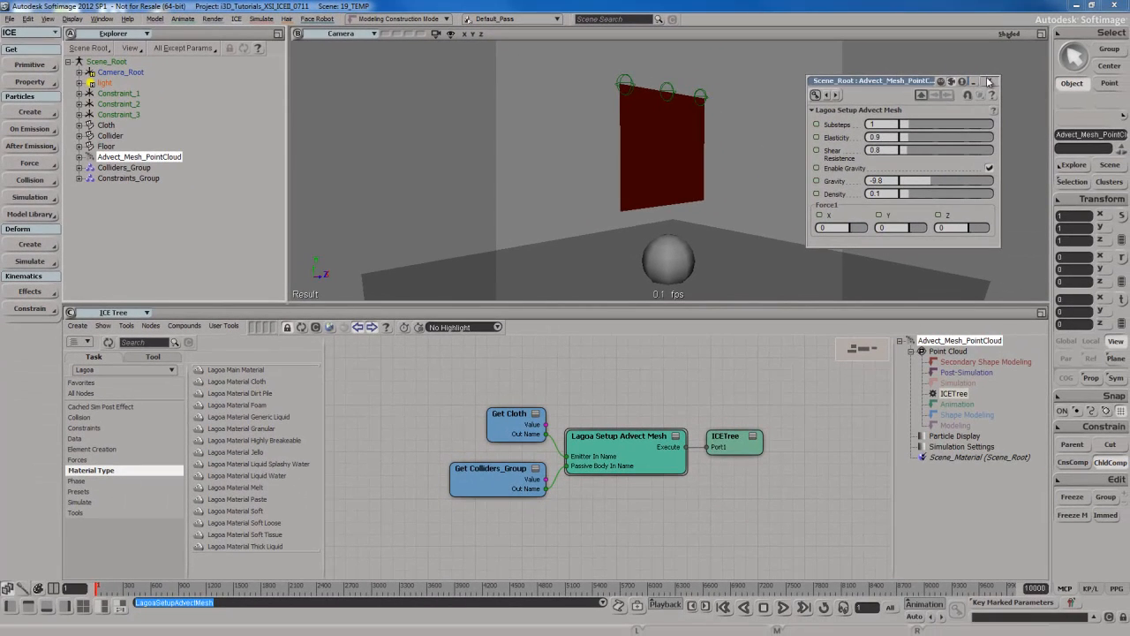
{"action": "left_click", "coordinate": [989, 81]}
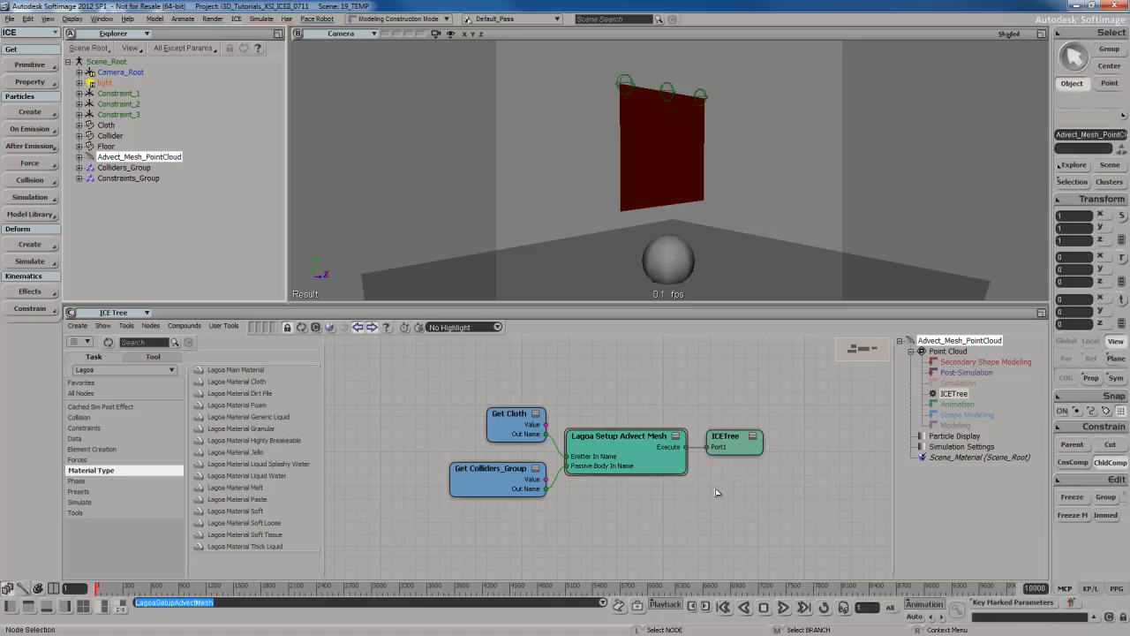
Review the properties of the Lagoa Setup Advect Mesh compound in the ICE tree
{"action": "left_click", "coordinate": [640, 458]}
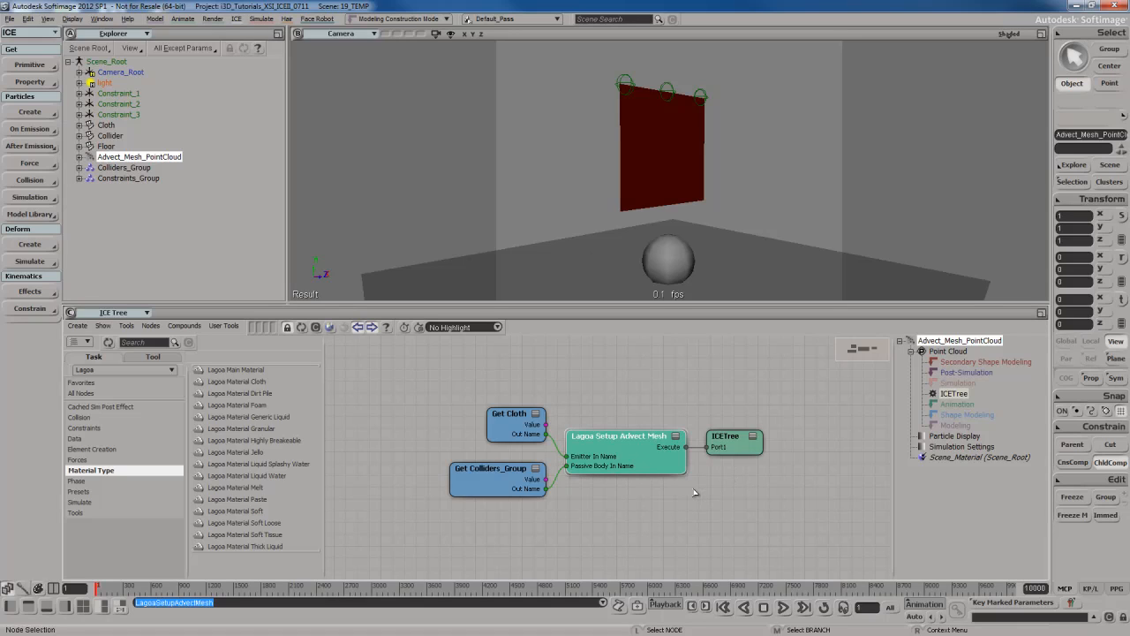
{"action": "double_click", "coordinate": [649, 462]}
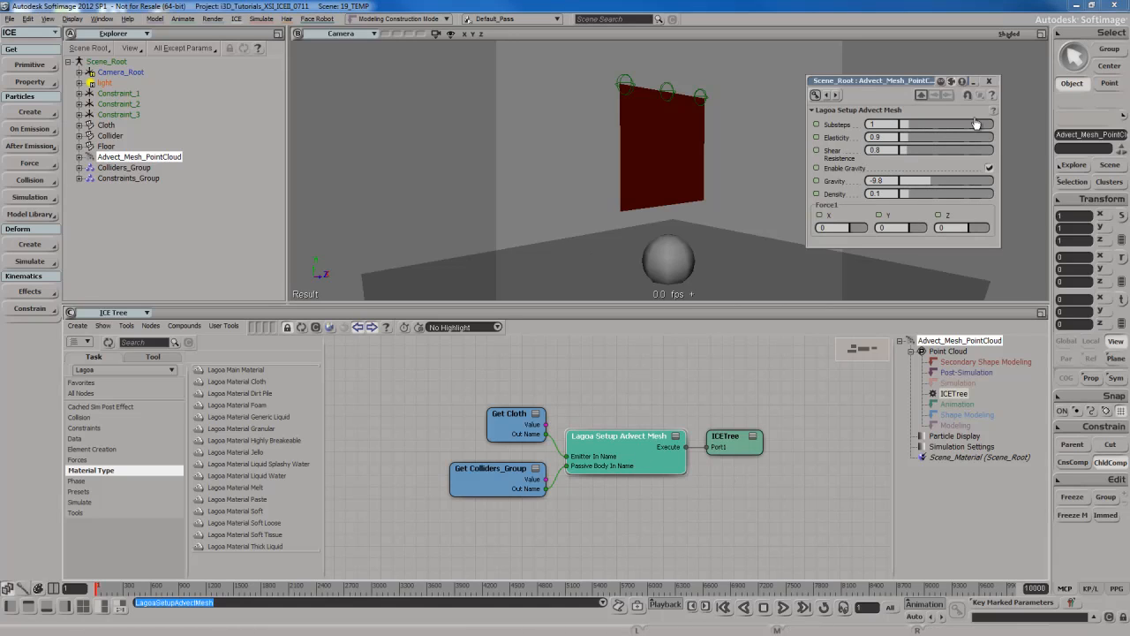
{"action": "left_click", "coordinate": [988, 80]}
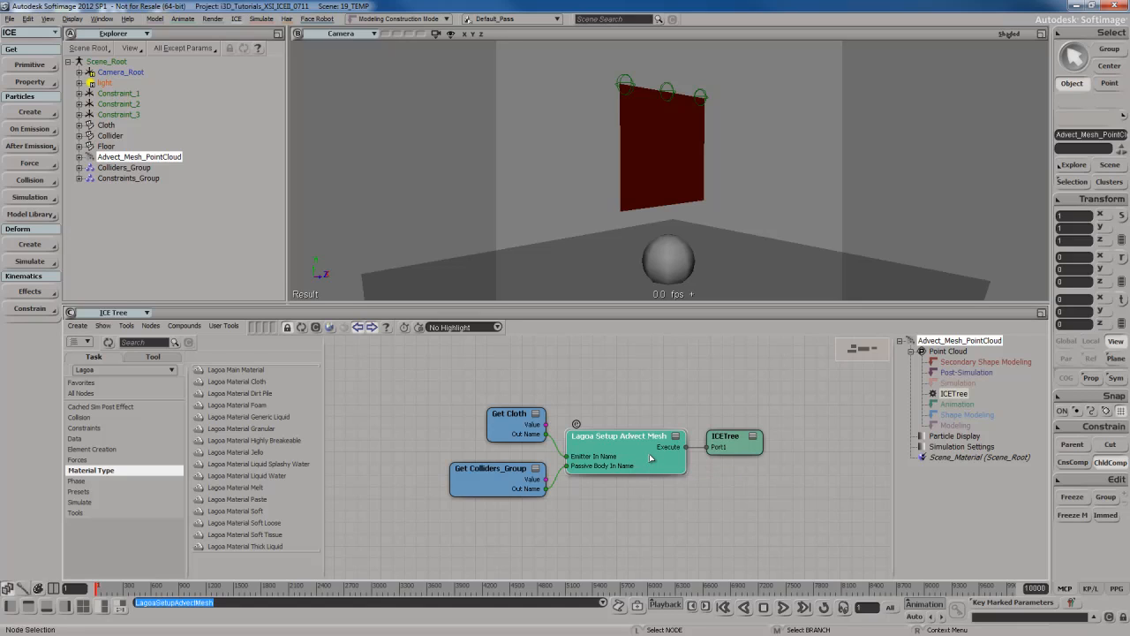
Explode the Lagoa Setup Advect Mesh compound into its individual nodes and view them in an enlarged, fully framed ICE tree
{"action": "left_click", "coordinate": [184, 326]}
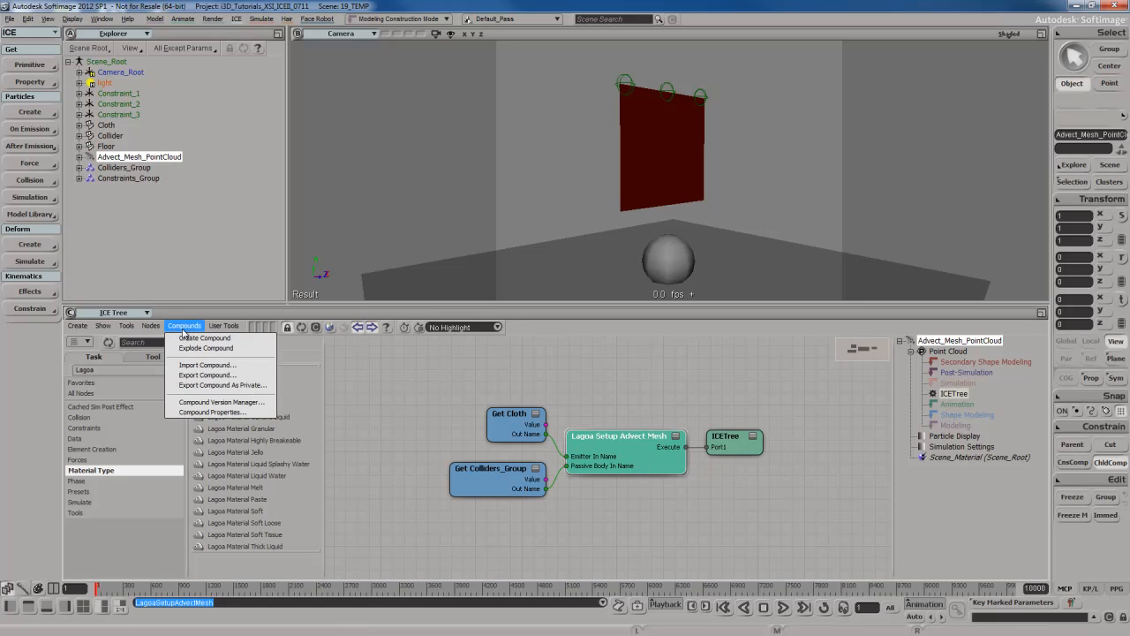
{"action": "left_click", "coordinate": [203, 348]}
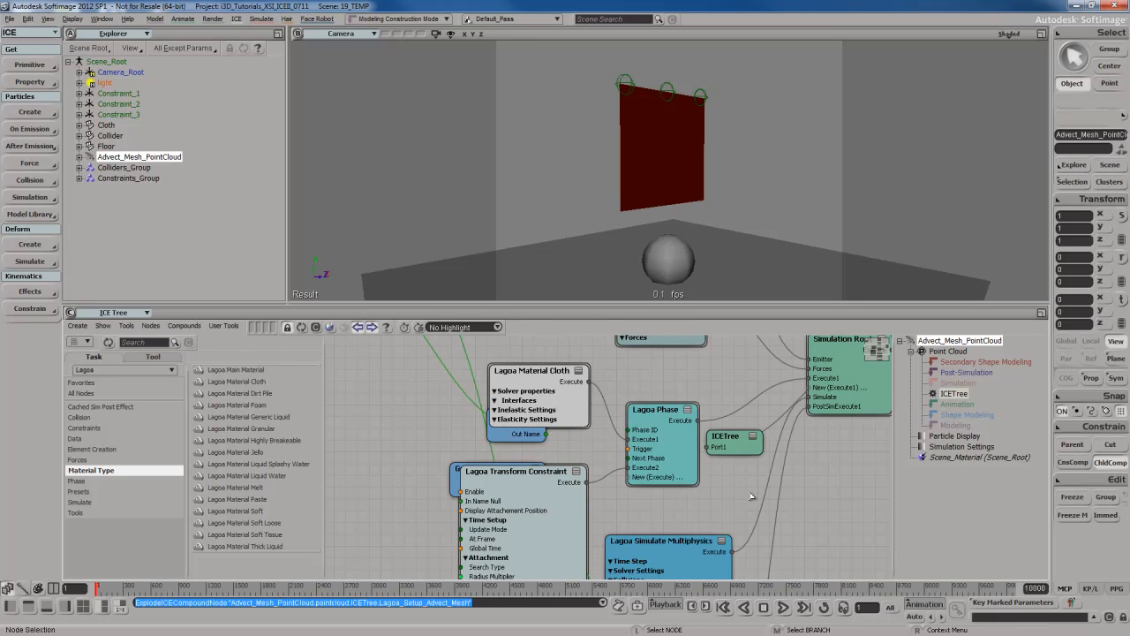
{"action": "key", "text": "a"}
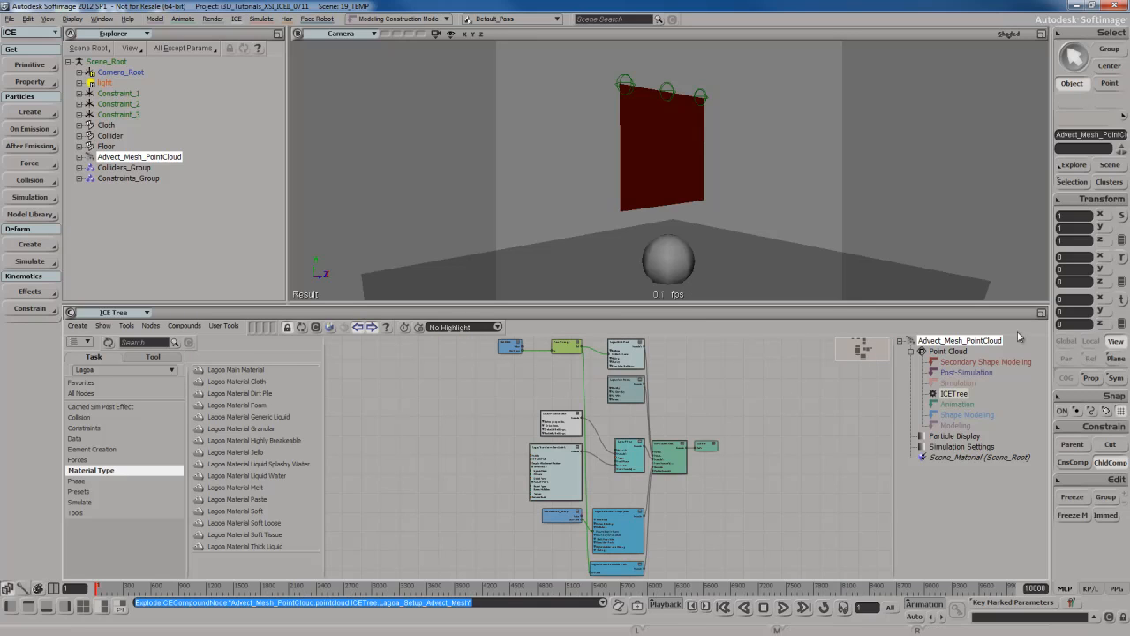
{"action": "left_click", "coordinate": [1040, 314]}
{"action": "key", "text": "a"}
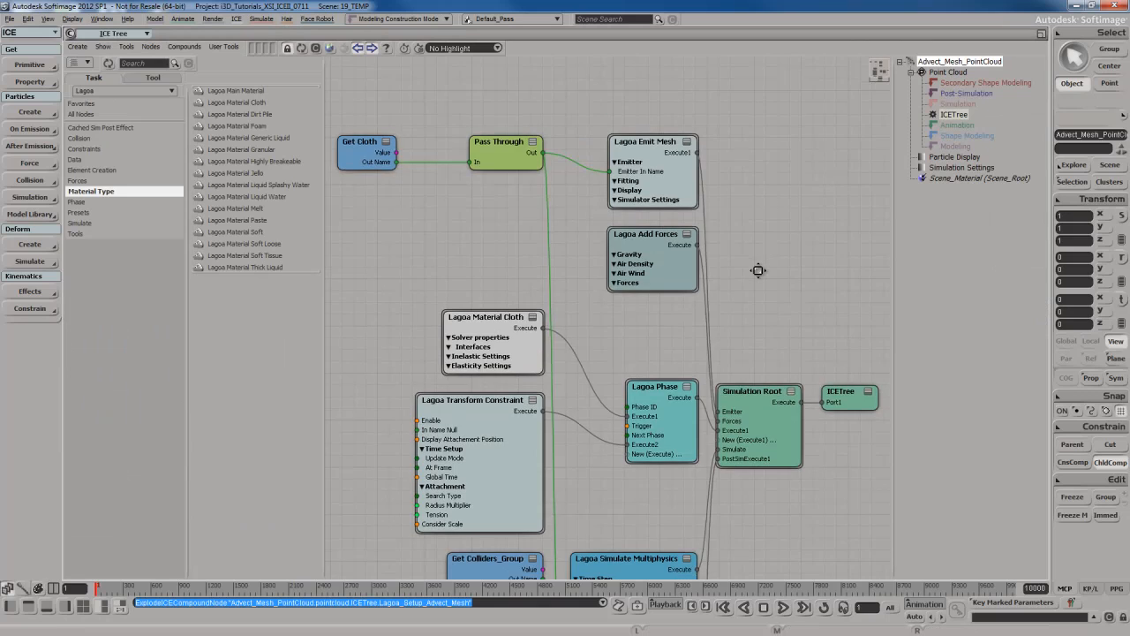
Examine the exploded nodes, from Get Cloth, Pass Through and Lagoa Emit Mesh to Simulate Multiphysics, Advect Simulated Mesh and Material Cloth
{"action": "left_click", "coordinate": [374, 139]}
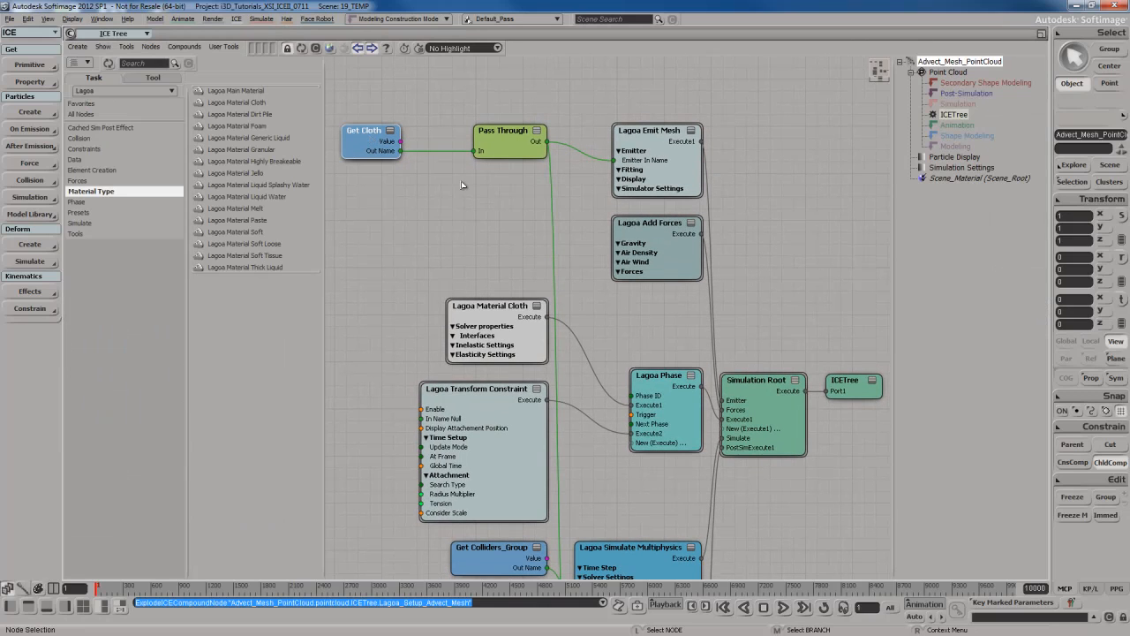
{"action": "left_click", "coordinate": [530, 158]}
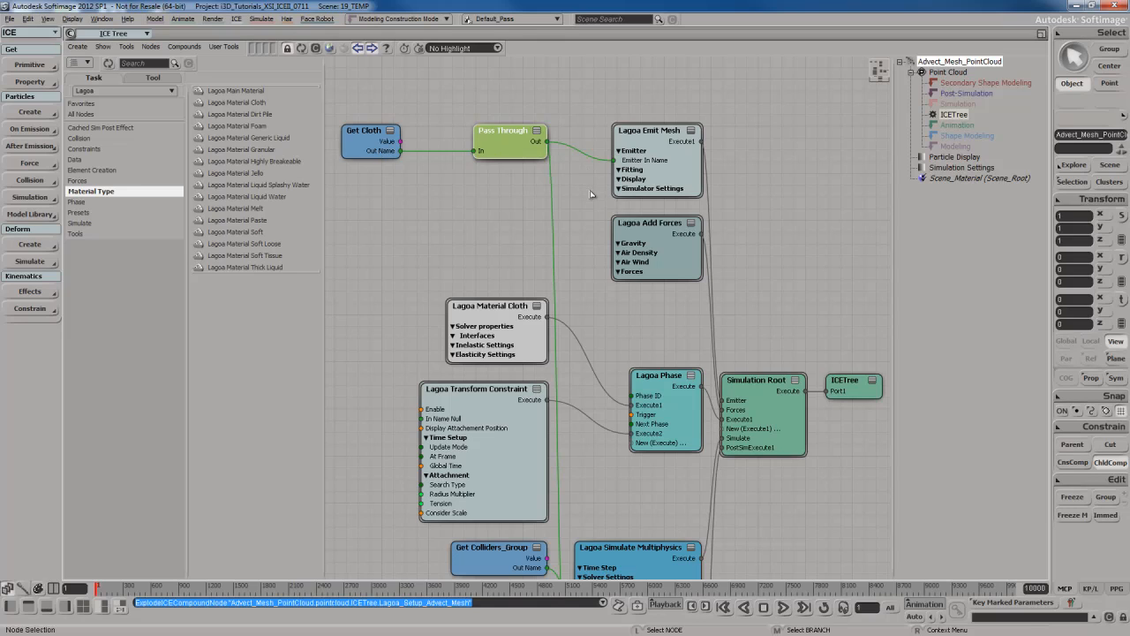
{"action": "left_click", "coordinate": [693, 155]}
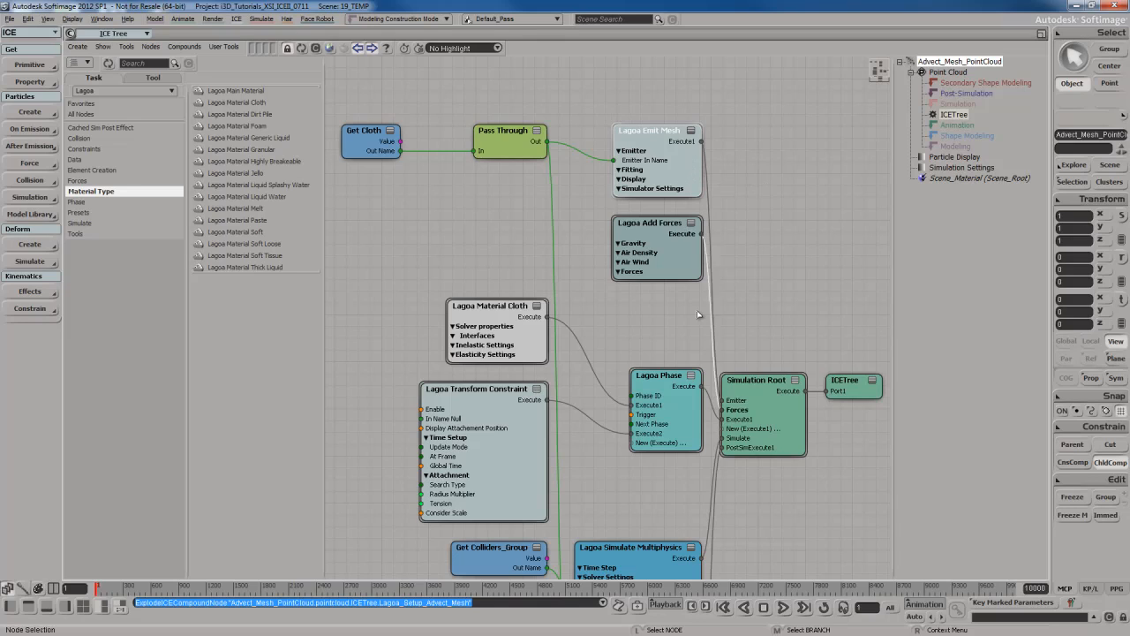
{"action": "scroll", "coordinate": [609, 288], "scroll_direction": "down", "scroll_amount": 3}
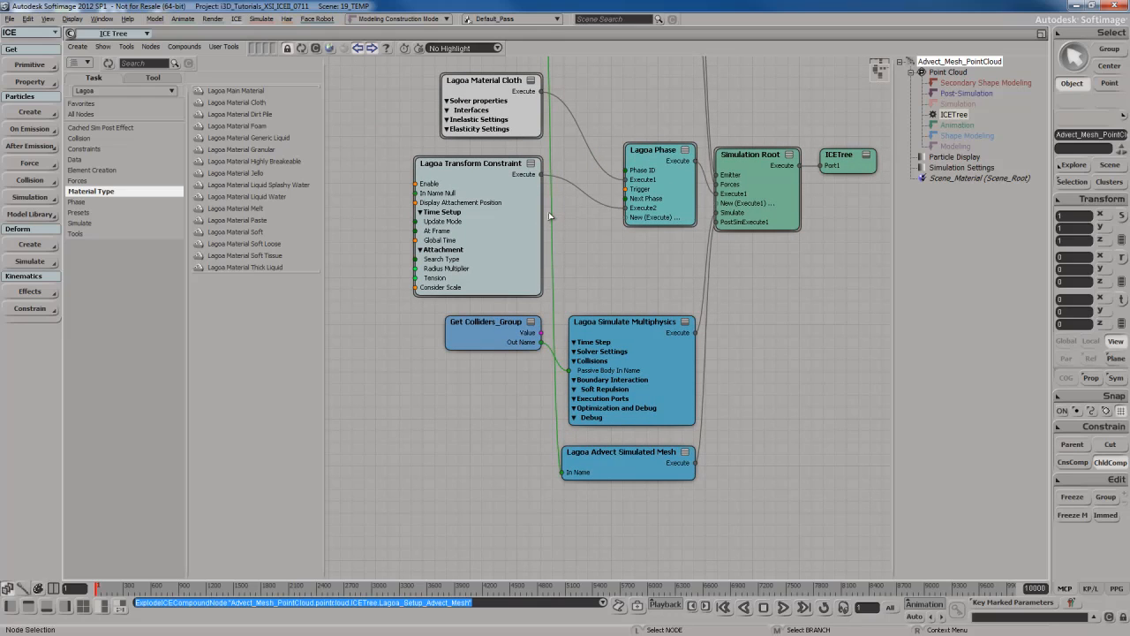
{"action": "left_click", "coordinate": [643, 473]}
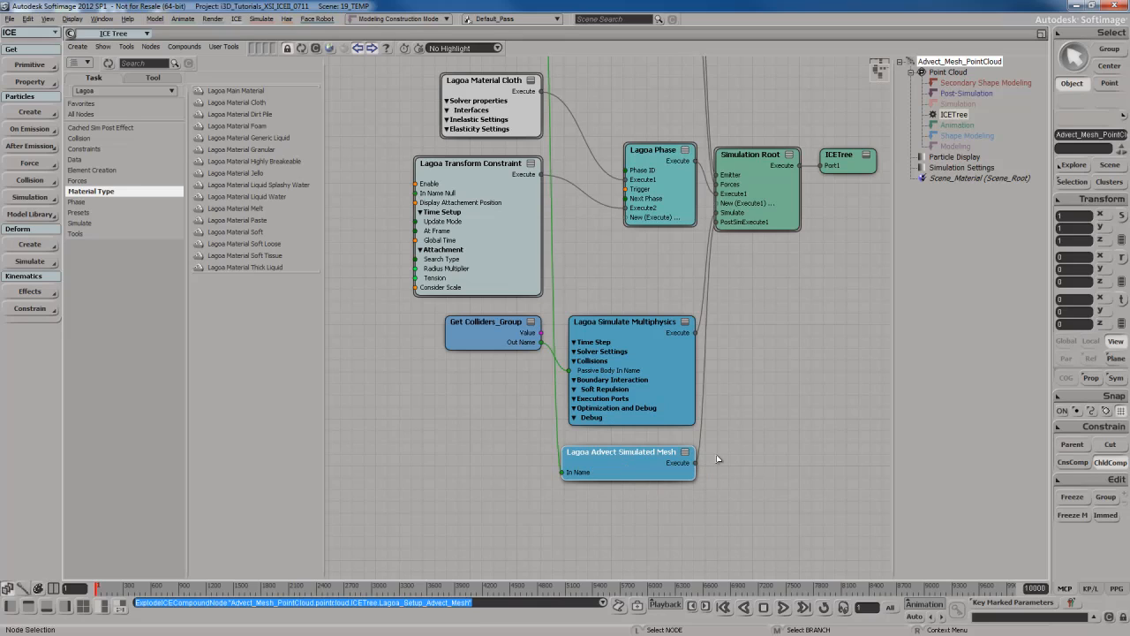
{"action": "left_click", "coordinate": [665, 349]}
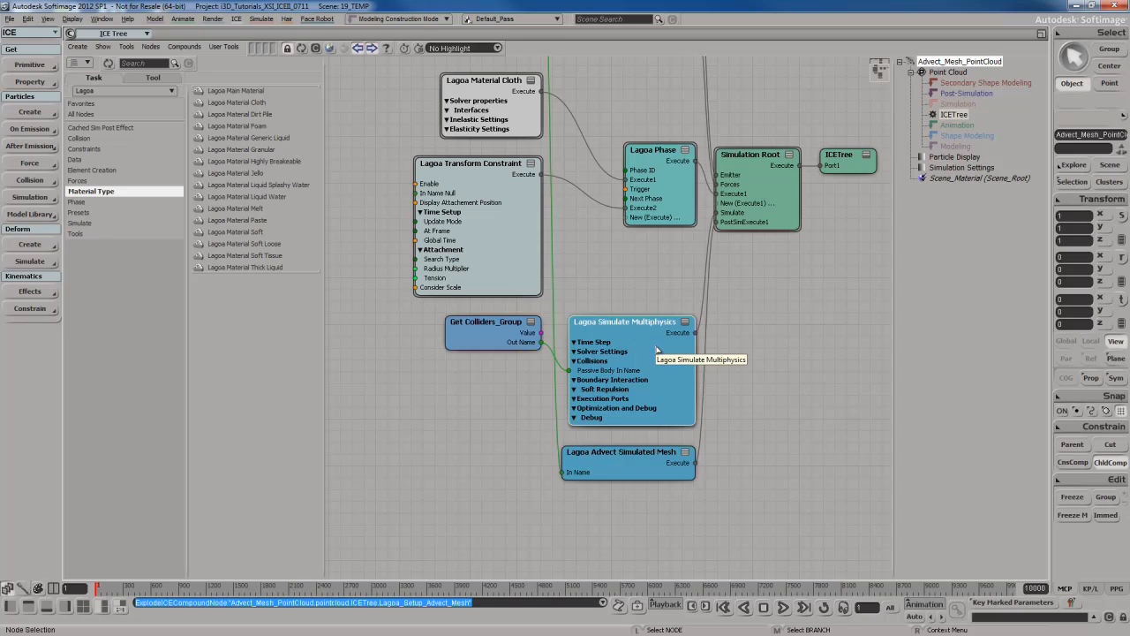
{"action": "key", "text": "s"}
{"action": "left_click_drag", "start_coordinate": [741, 283], "coordinate": [765, 423]}
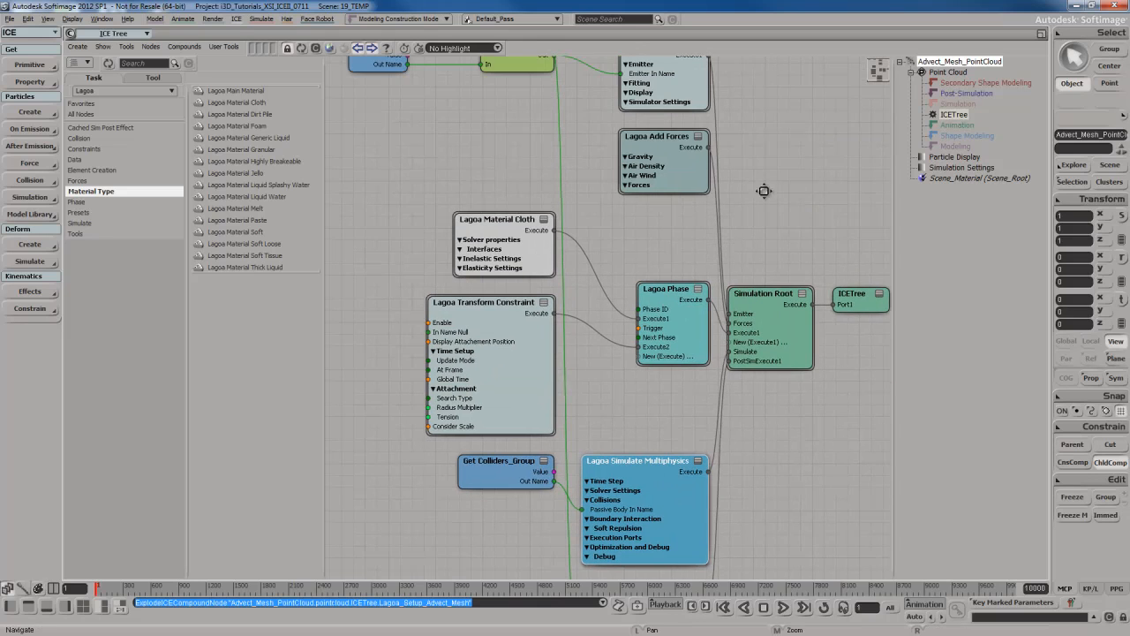
{"action": "left_click_drag", "start_coordinate": [764, 192], "coordinate": [772, 298]}
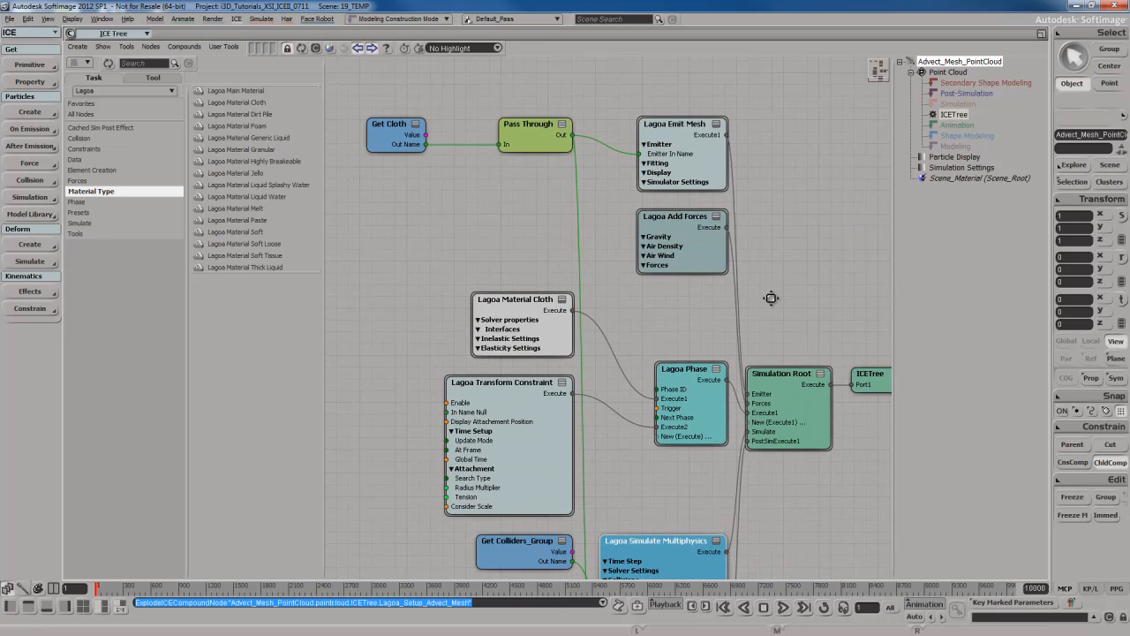
{"action": "left_click", "coordinate": [550, 318]}
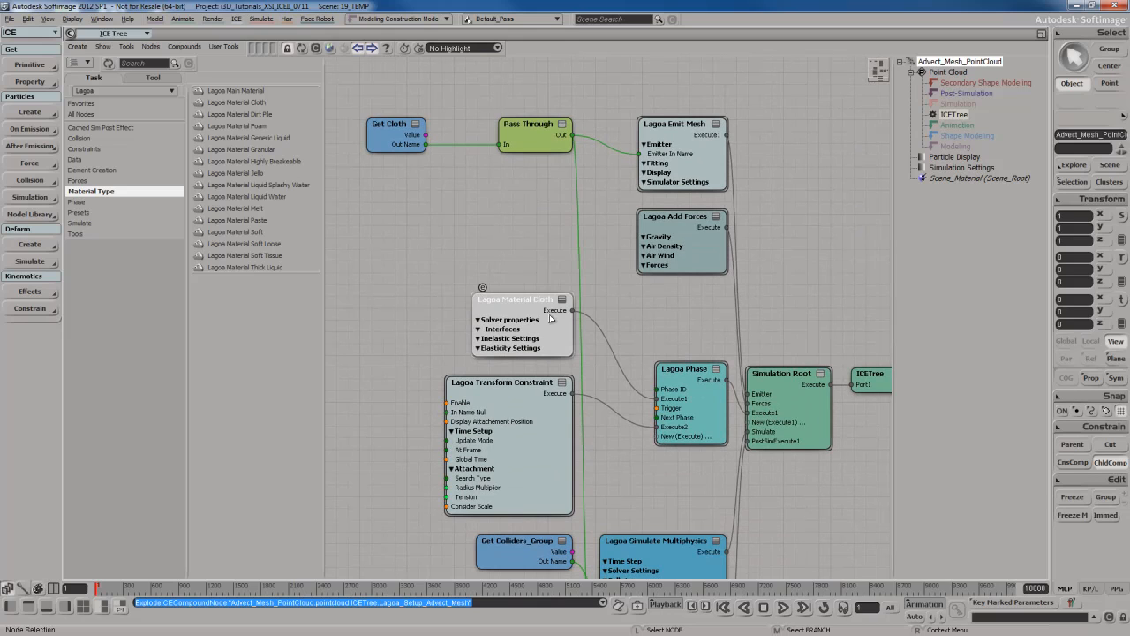
{"action": "left_click_drag", "start_coordinate": [607, 461], "coordinate": [591, 407]}
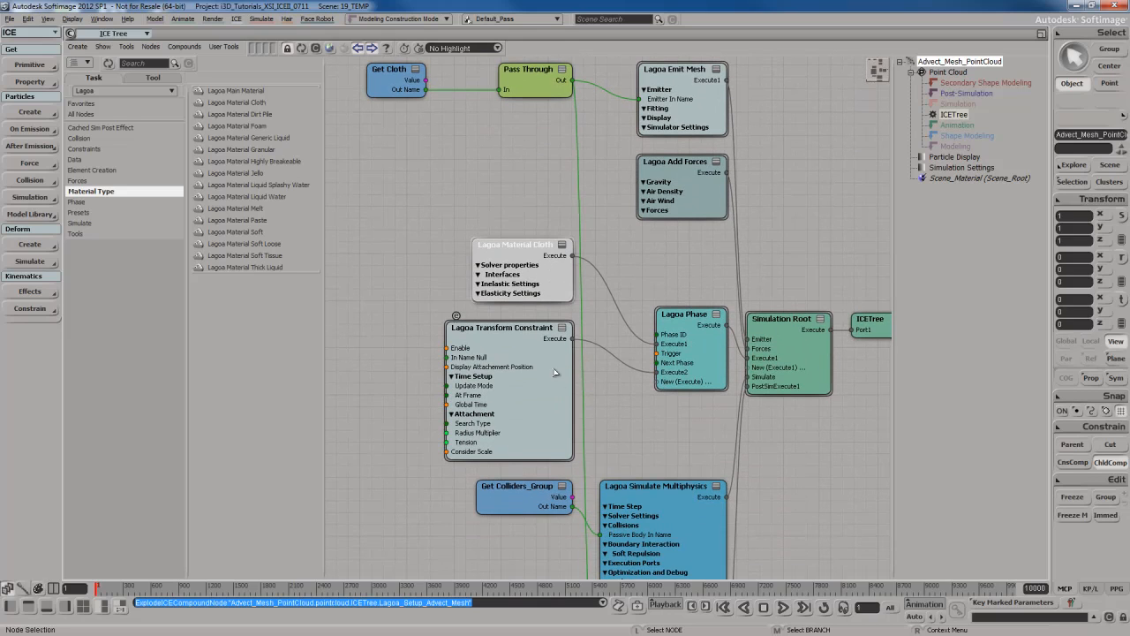
Collapse the Lagoa Transform Constraint node so only its Time Setup and Attachment groups show
{"action": "left_click", "coordinate": [557, 373]}
{"action": "left_click", "coordinate": [563, 328]}
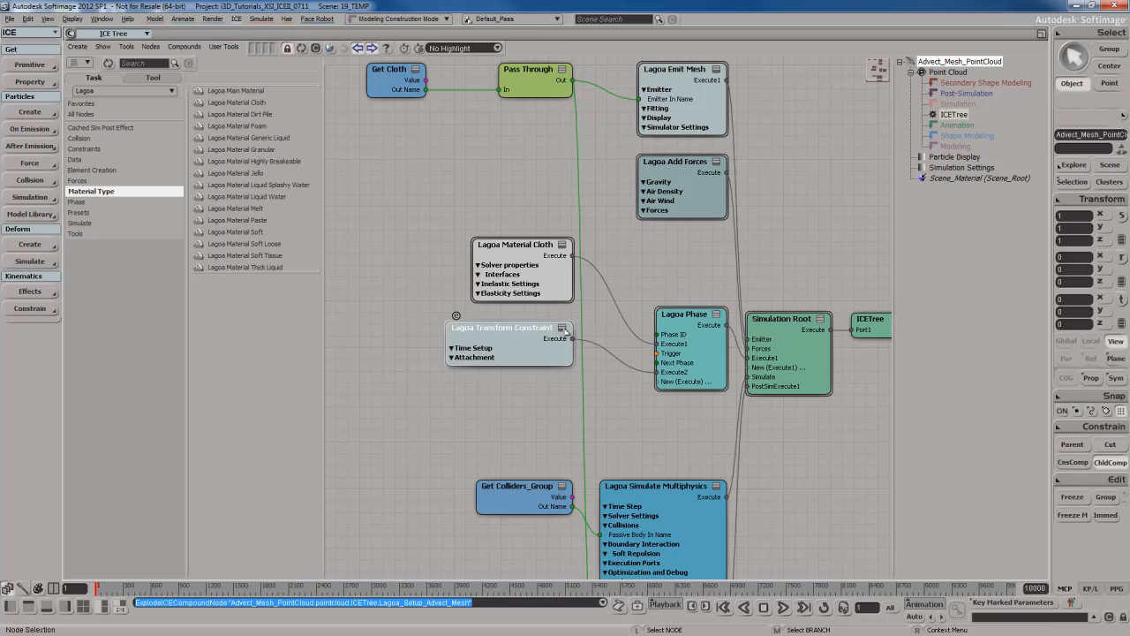
{"action": "left_click_drag", "start_coordinate": [798, 237], "coordinate": [747, 305]}
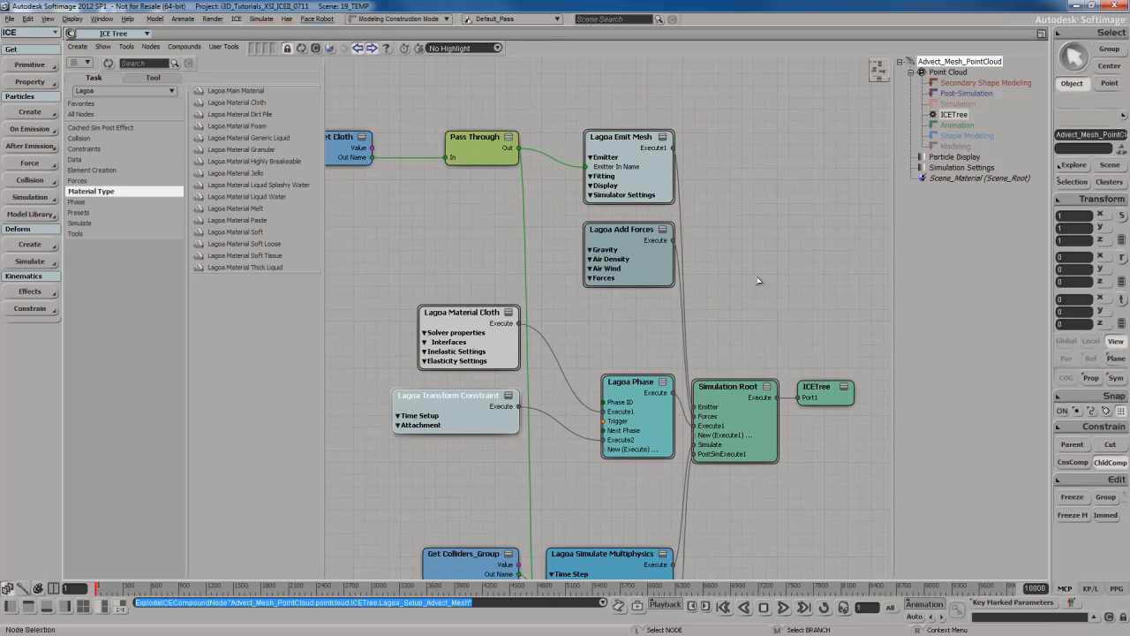
{"action": "mouse_move", "coordinate": [760, 246]}
{"action": "left_mouse_down"}
{"action": "mouse_move", "coordinate": [779, 277]}
{"action": "mouse_move", "coordinate": [778, 239]}
{"action": "left_mouse_up"}
{"action": "left_click_drag", "start_coordinate": [654, 279], "coordinate": [685, 260]}
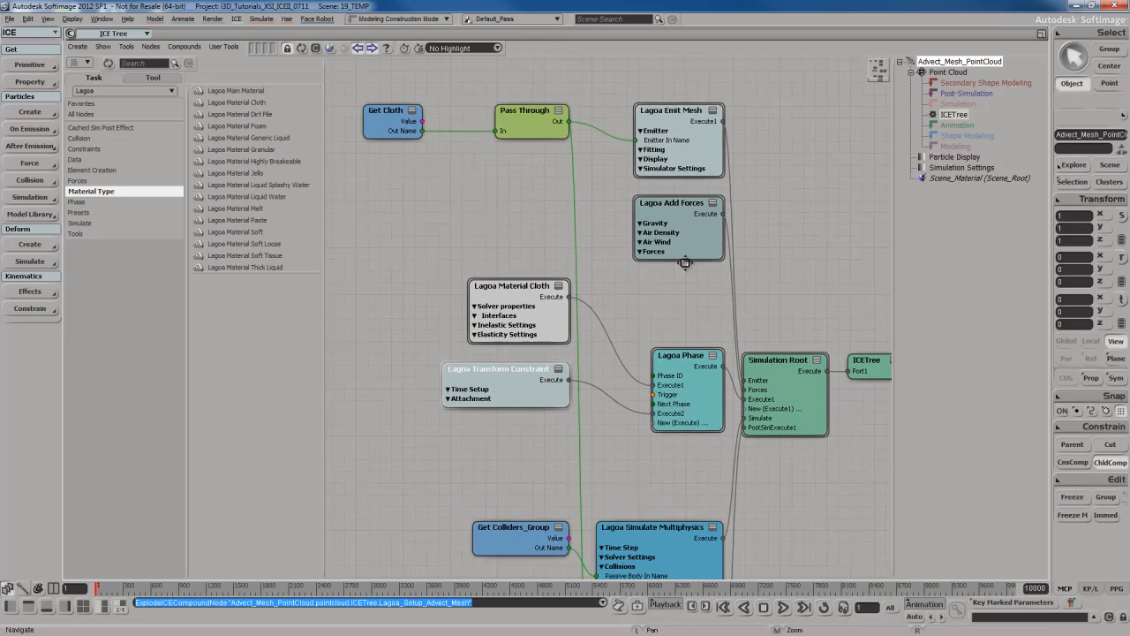
Restore the multi-view layout, select the cloth mesh and display its own ICE tree
{"action": "left_click", "coordinate": [1042, 34]}
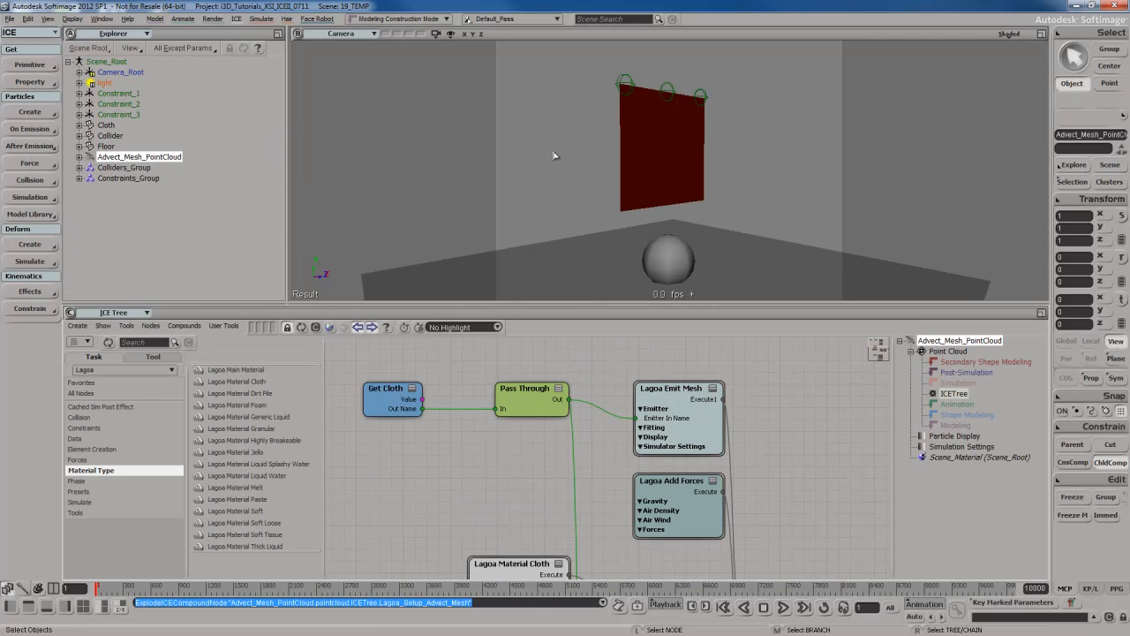
{"action": "left_click", "coordinate": [632, 157]}
{"action": "left_click", "coordinate": [301, 327]}
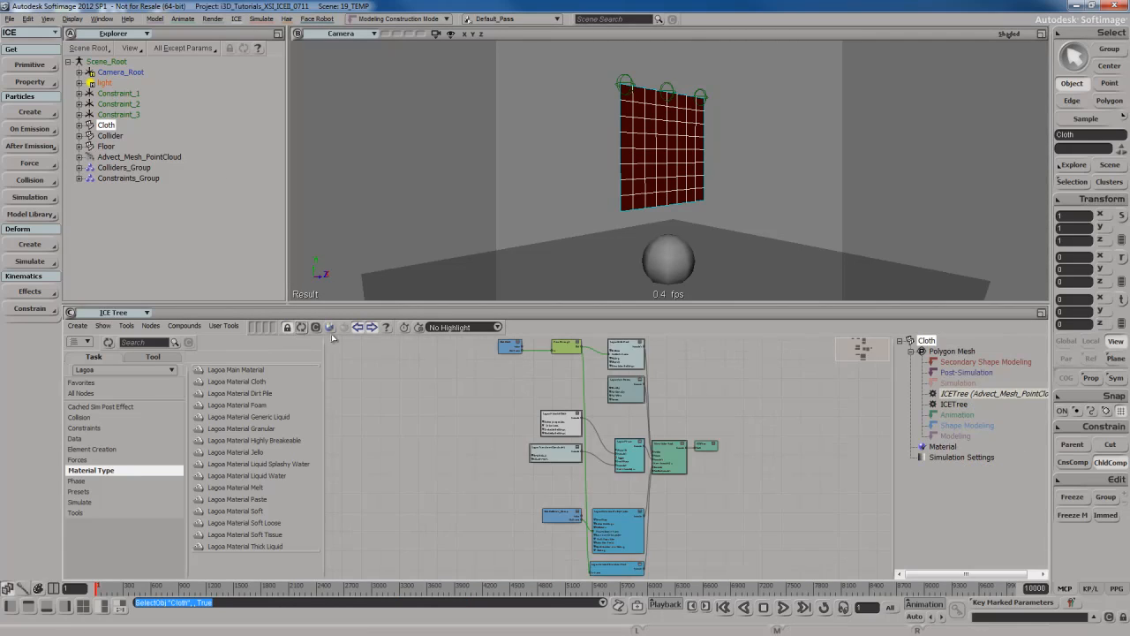
{"action": "key", "text": "a"}
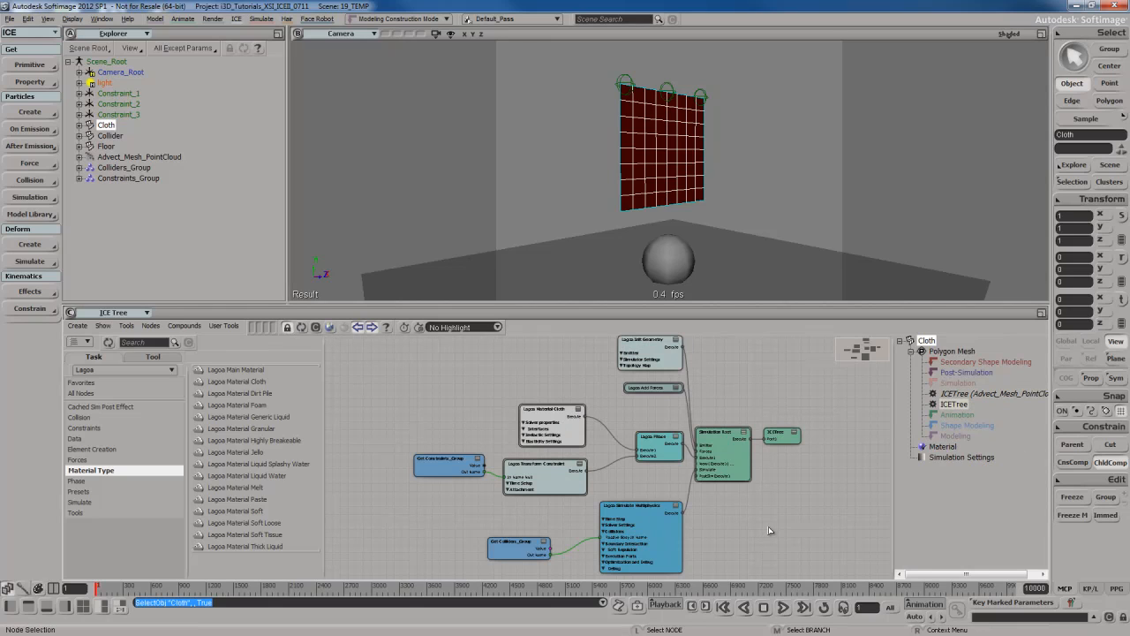
Switch to the Advect_Mesh_PointCloud ICE tree listed under Cloth and examine how its nodes connect
{"action": "left_click", "coordinate": [975, 395]}
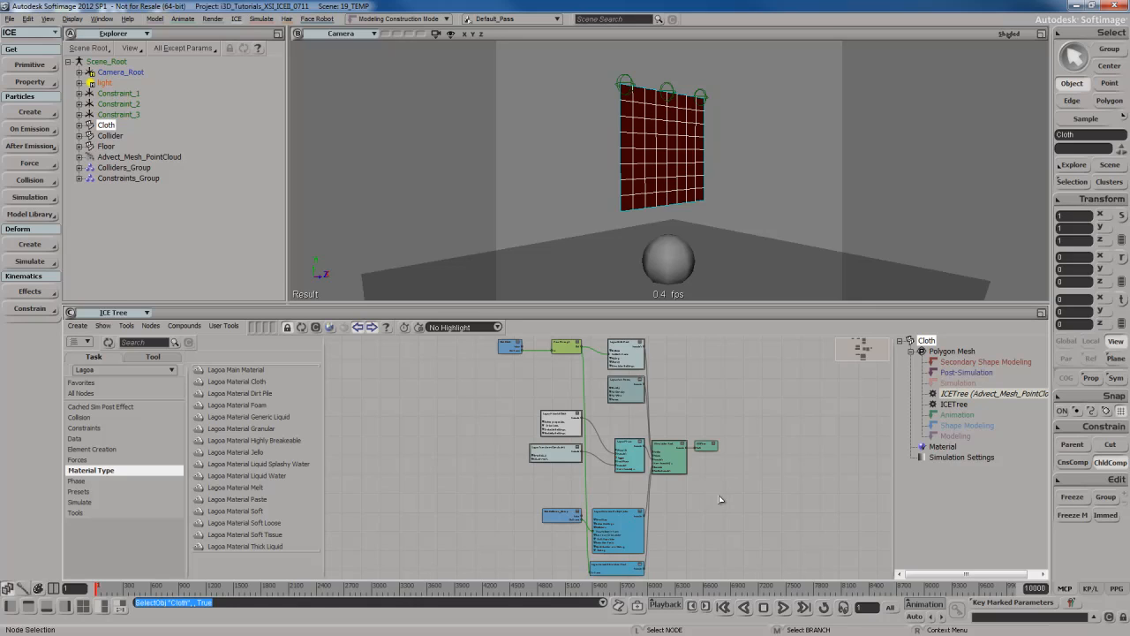
{"action": "key", "text": "s"}
{"action": "left_click_drag", "start_coordinate": [697, 389], "coordinate": [685, 399]}
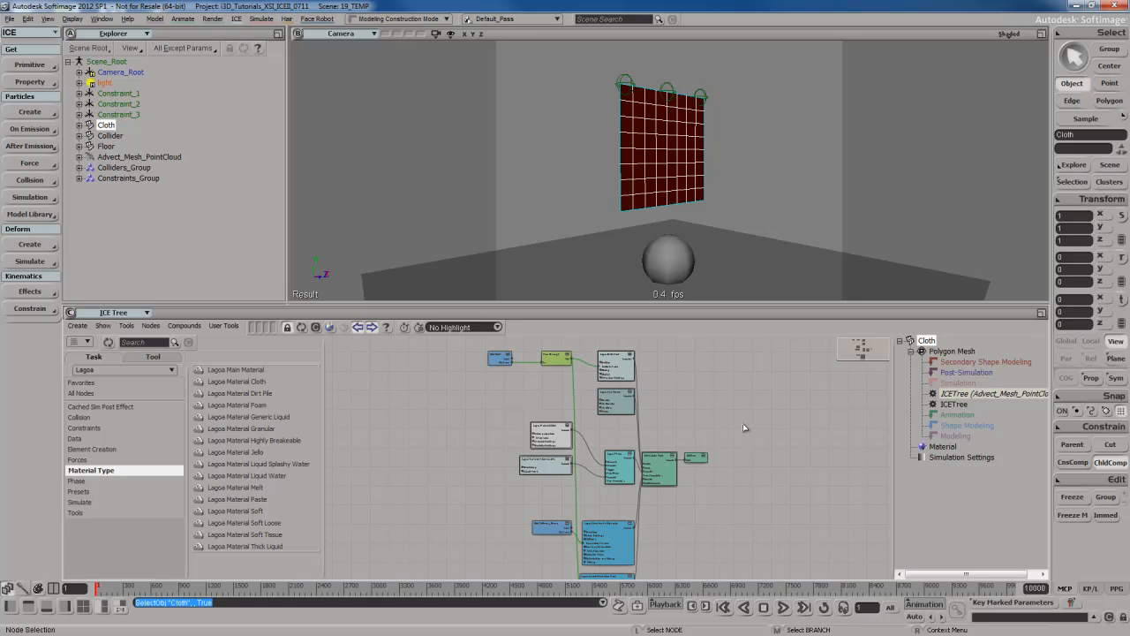
{"action": "middle_click_drag", "start_coordinate": [739, 438], "coordinate": [749, 410]}
{"action": "scroll", "coordinate": [750, 409], "scroll_direction": "up", "scroll_amount": 3}
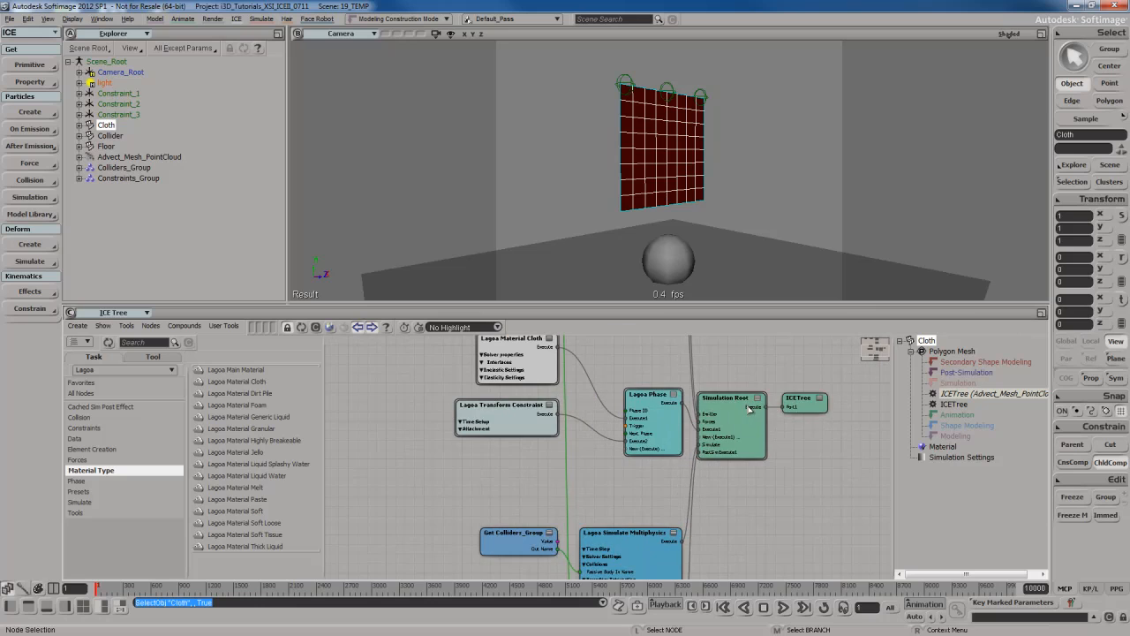
{"action": "middle_click_drag", "start_coordinate": [772, 346], "coordinate": [742, 436]}
{"action": "scroll", "coordinate": [744, 436], "scroll_direction": "up", "scroll_amount": 1}
{"action": "mouse_move", "coordinate": [730, 397]}
{"action": "middle_mouse_down"}
{"action": "mouse_move", "coordinate": [724, 459]}
{"action": "mouse_move", "coordinate": [735, 418]}
{"action": "middle_mouse_up"}
{"action": "scroll", "coordinate": [734, 440], "scroll_direction": "down", "scroll_amount": 3}
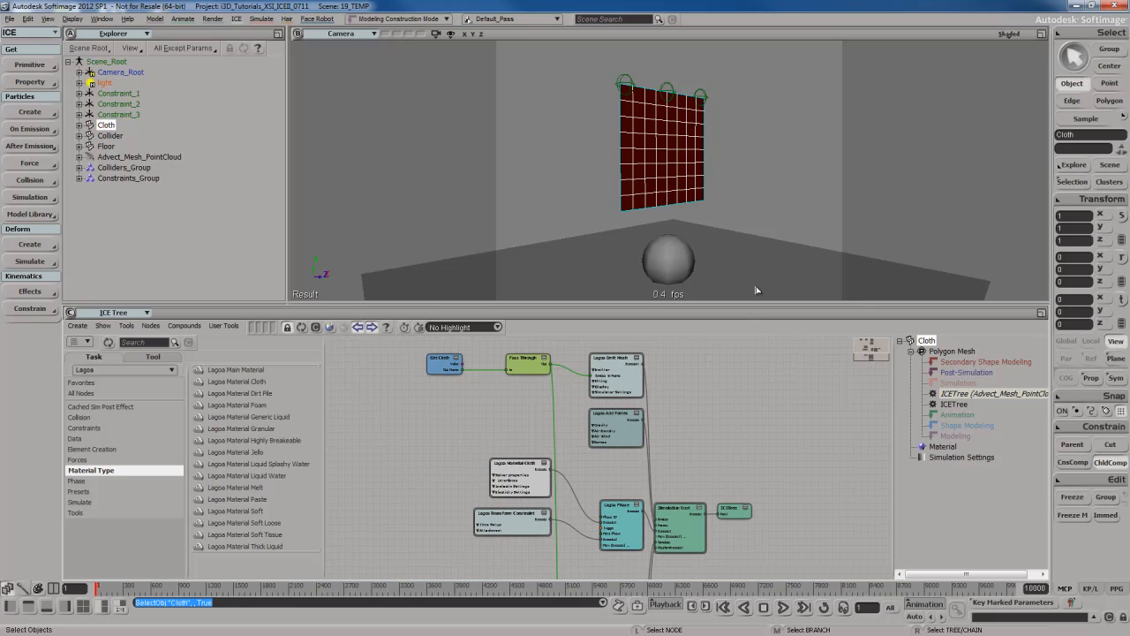
Play the simulation to check how the cloth mesh behaves with the advection setup
{"action": "key", "text": "Up"}
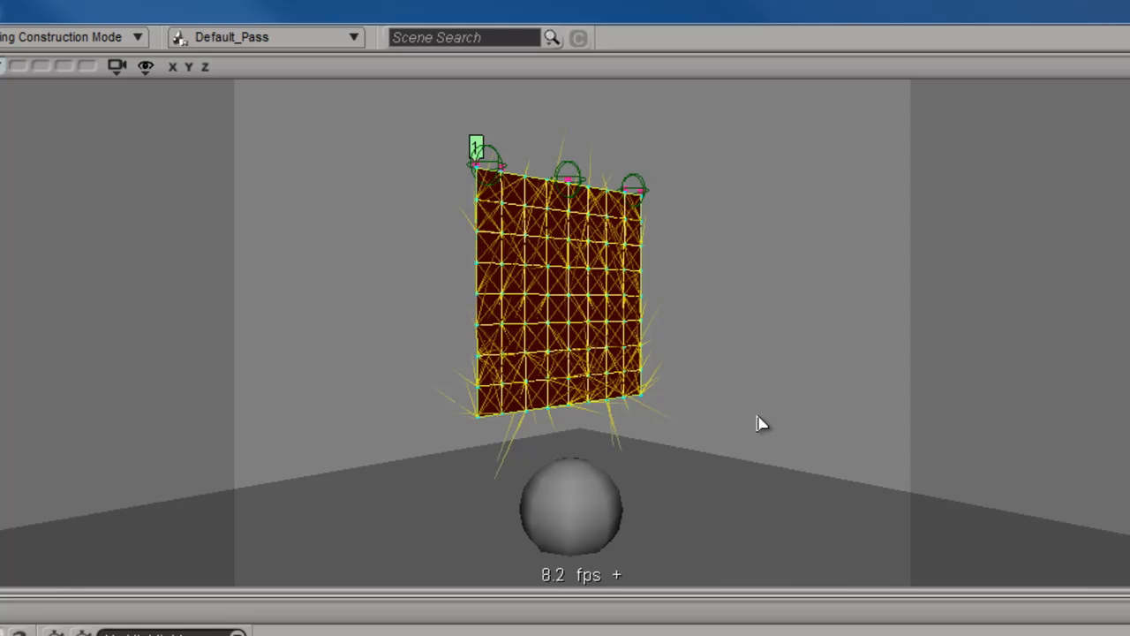
Return to the first frame and set Substeps to 2 on the Lagoa Simulate Multiphysics node
{"action": "key", "text": "Home"}
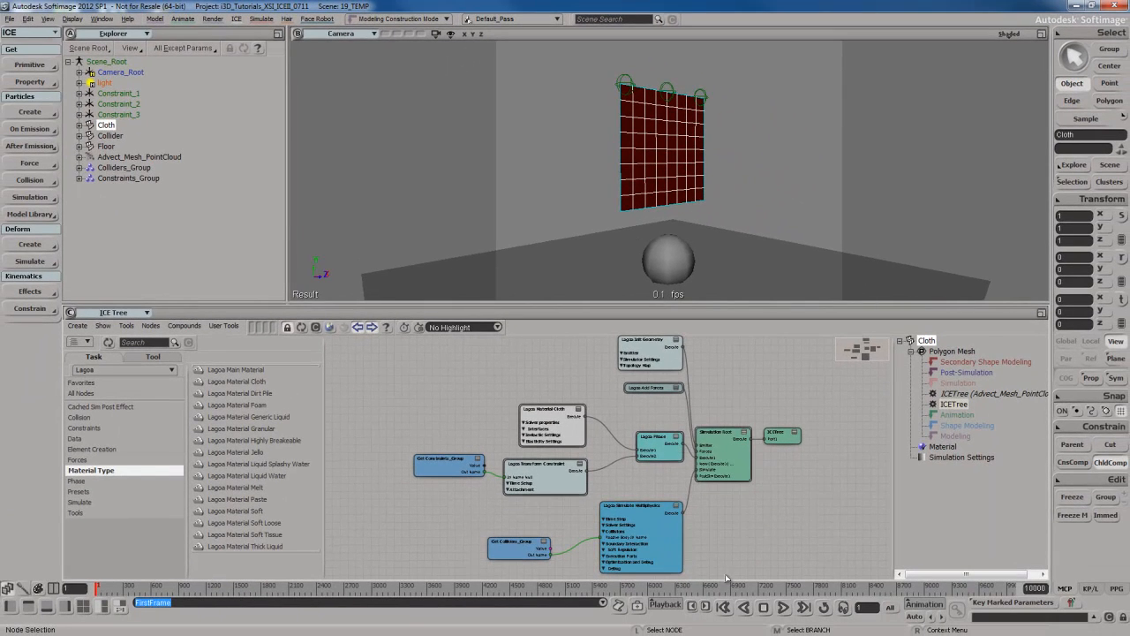
{"action": "double_click", "coordinate": [657, 533]}
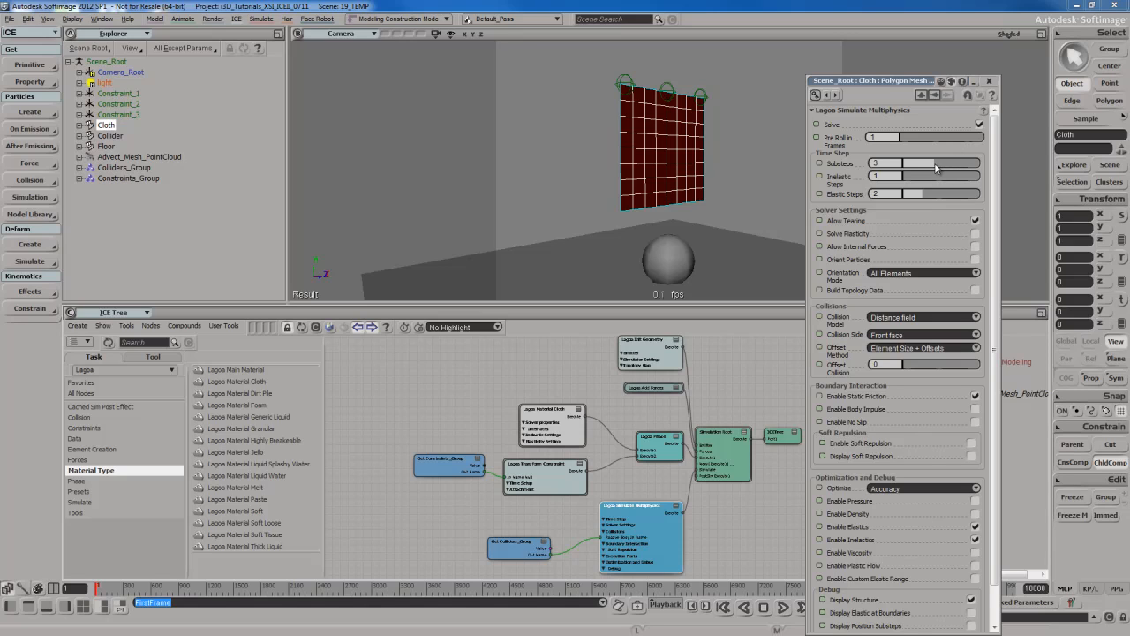
{"action": "left_click_drag", "start_coordinate": [936, 166], "coordinate": [923, 167]}
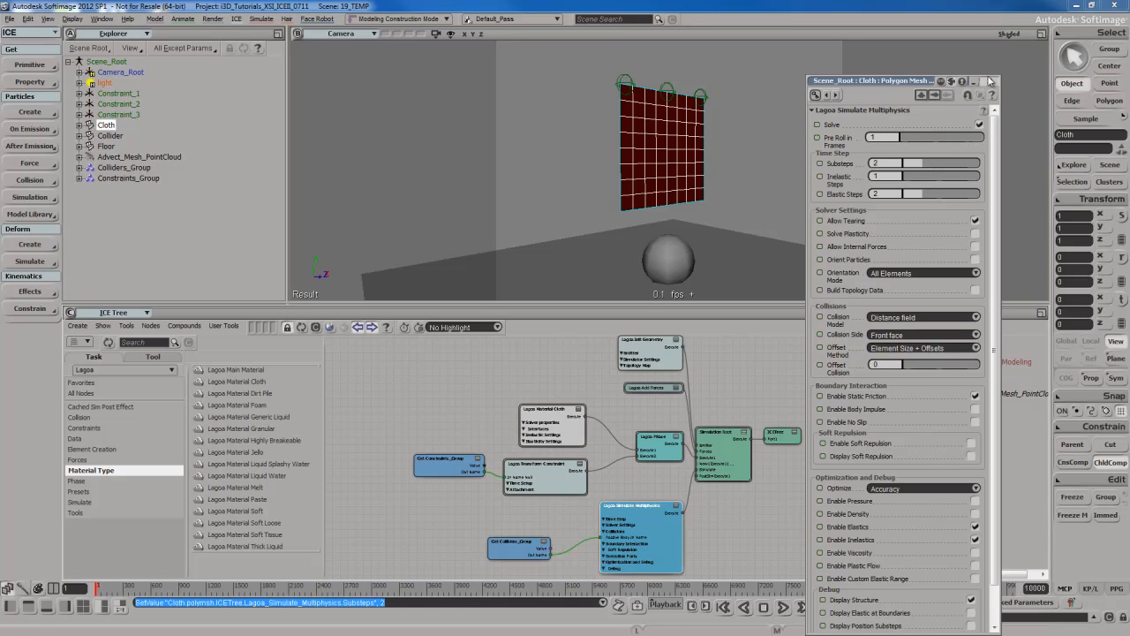
{"action": "left_click", "coordinate": [990, 81]}
Play the simulation to check the cloth's motion with the reduced substeps, stop it and return to the first frame
{"action": "key", "text": "alt+Page_Down"}
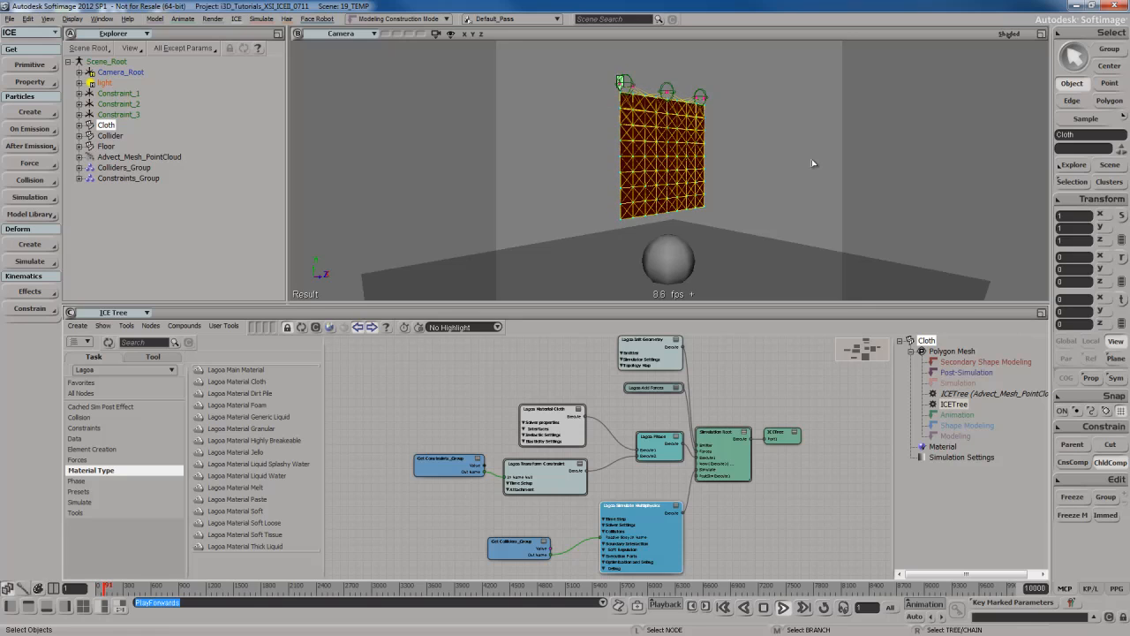
{"action": "key", "text": "Escape"}
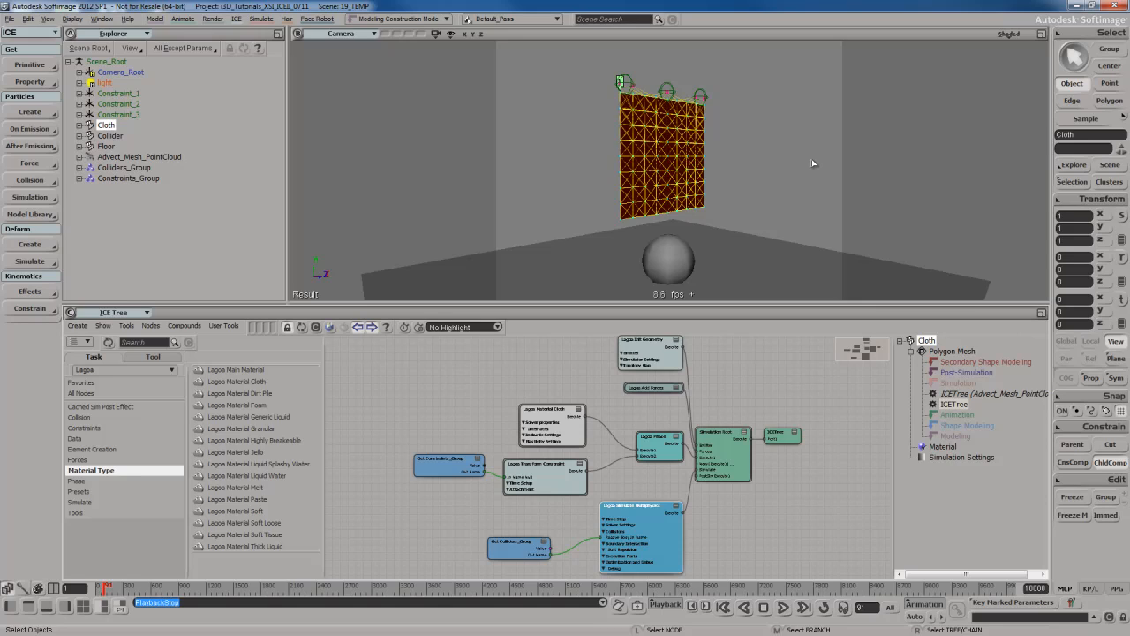
{"action": "key", "text": "shift+comma"}
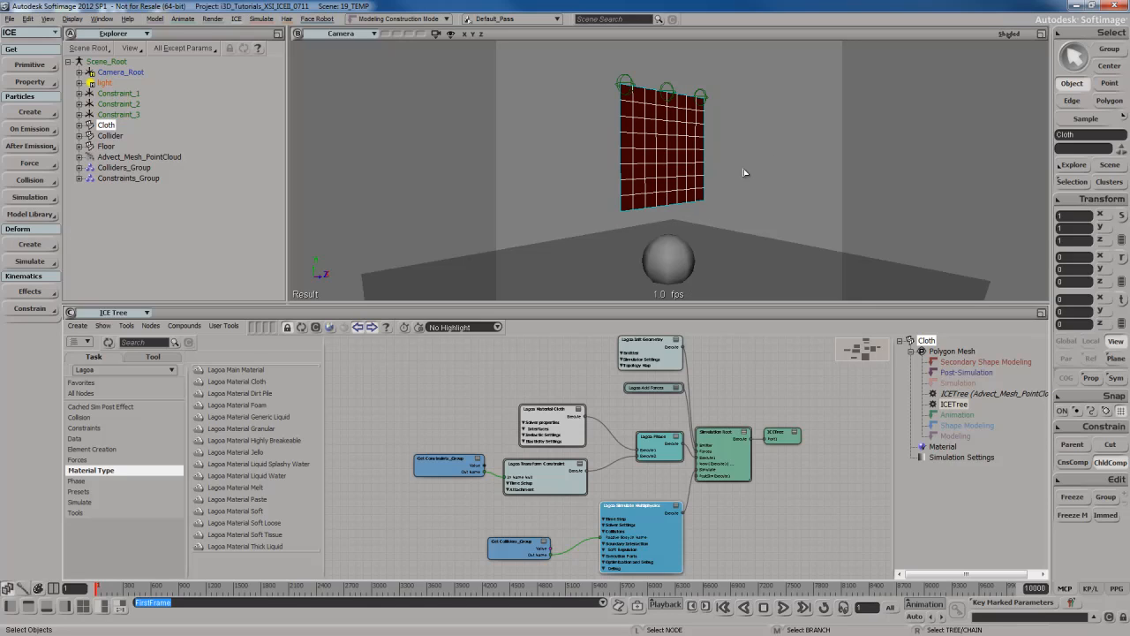
In the Advect_Mesh_PointCloud ICE tree, add Constraints_Group and connect its Out Name to In Name Null on Lagoa Transform Constraint
{"action": "left_click", "coordinate": [962, 394]}
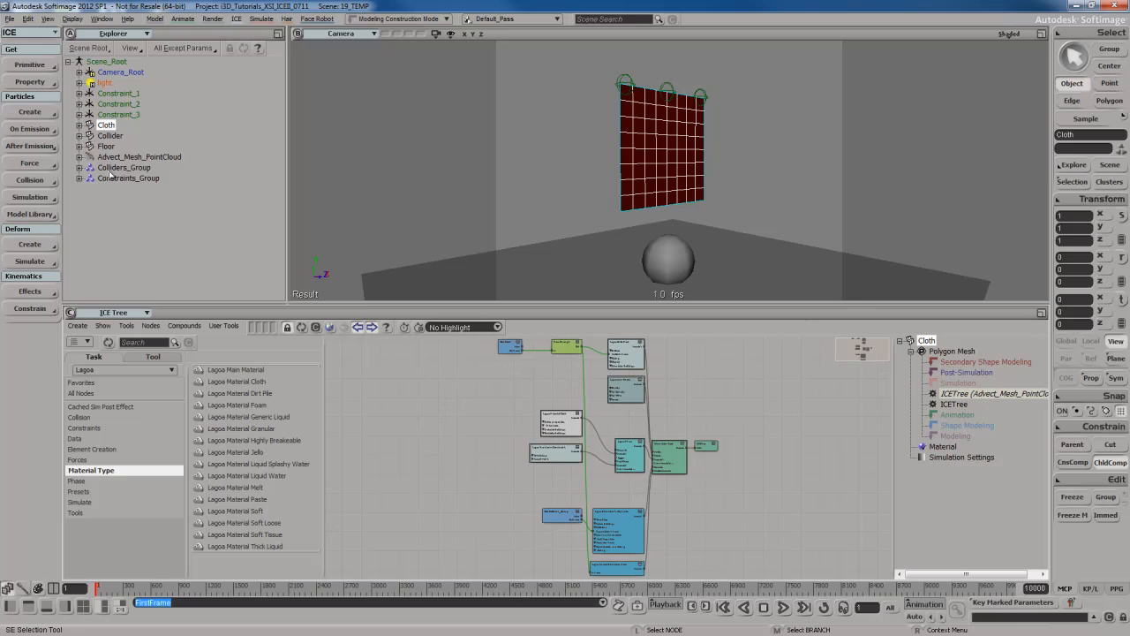
{"action": "left_click_drag", "start_coordinate": [111, 179], "coordinate": [450, 442]}
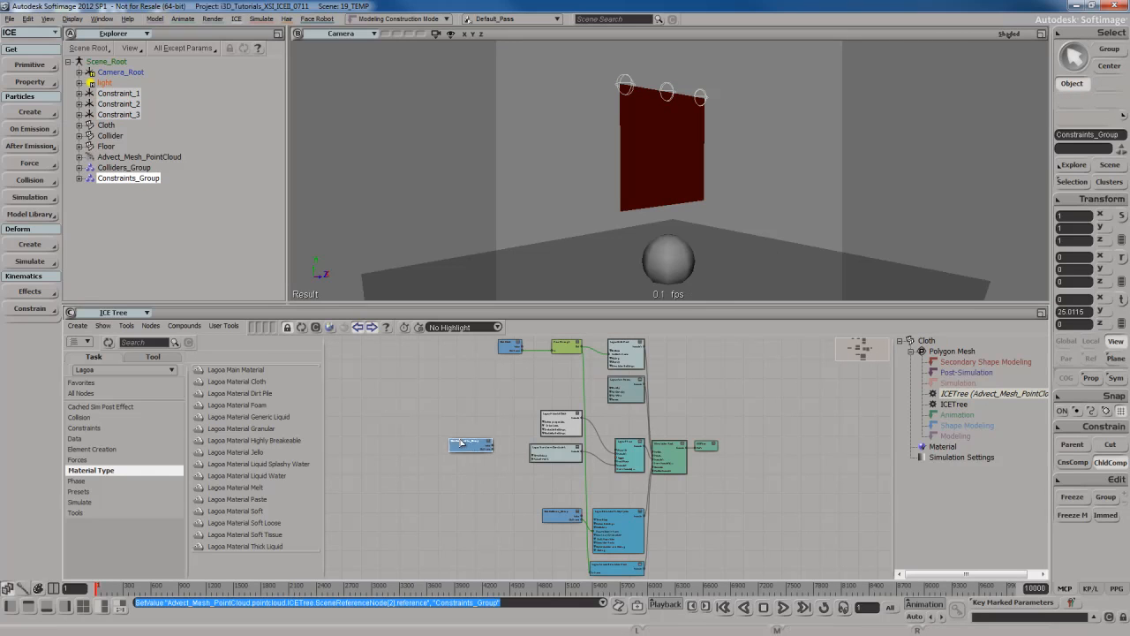
{"action": "scroll", "coordinate": [498, 441], "scroll_direction": "up", "scroll_amount": 5}
{"action": "middle_click_drag", "start_coordinate": [481, 433], "coordinate": [535, 443]}
{"action": "left_click_drag", "start_coordinate": [380, 419], "coordinate": [653, 500]}
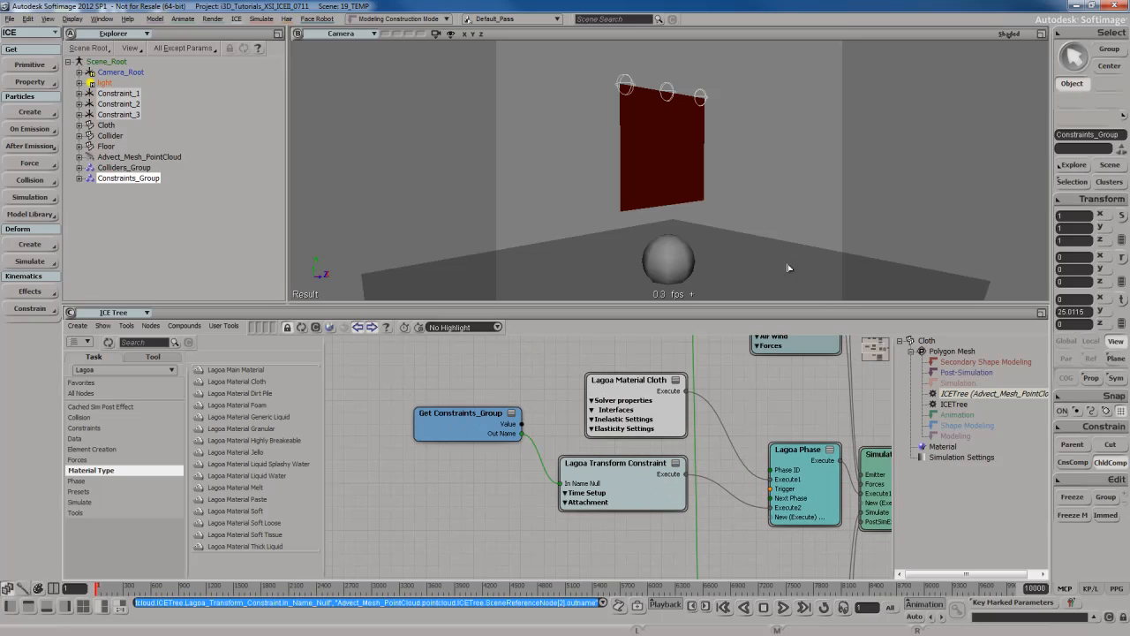
Play the simulation to check how the constraints hold the cloth, stop it and return to the first frame
{"action": "key", "text": "F12"}
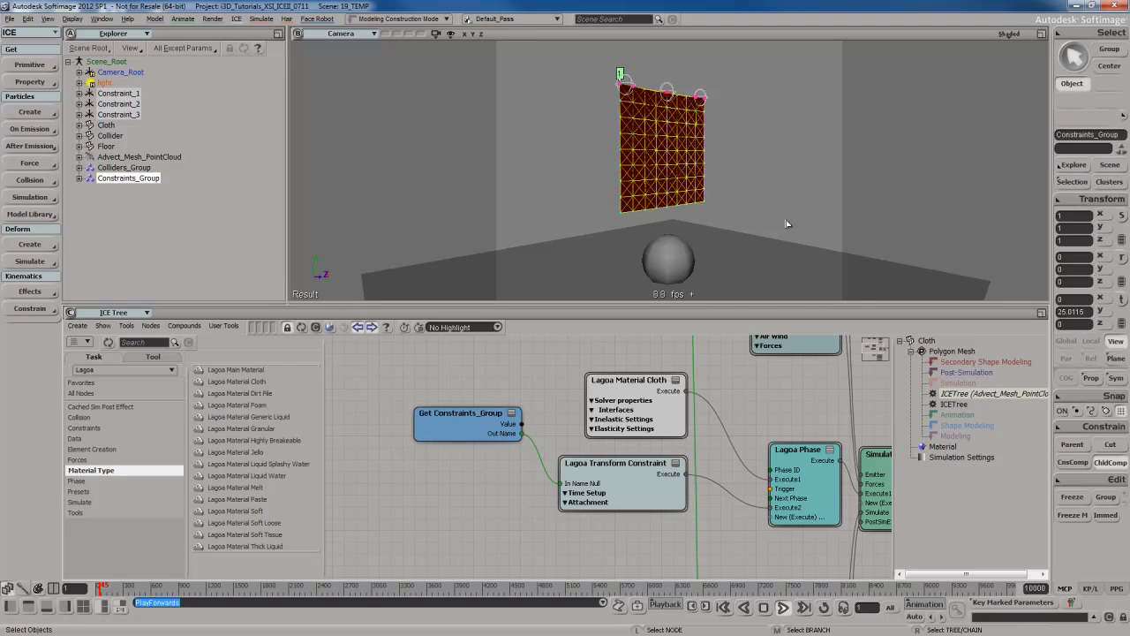
{"action": "key", "text": "Escape"}
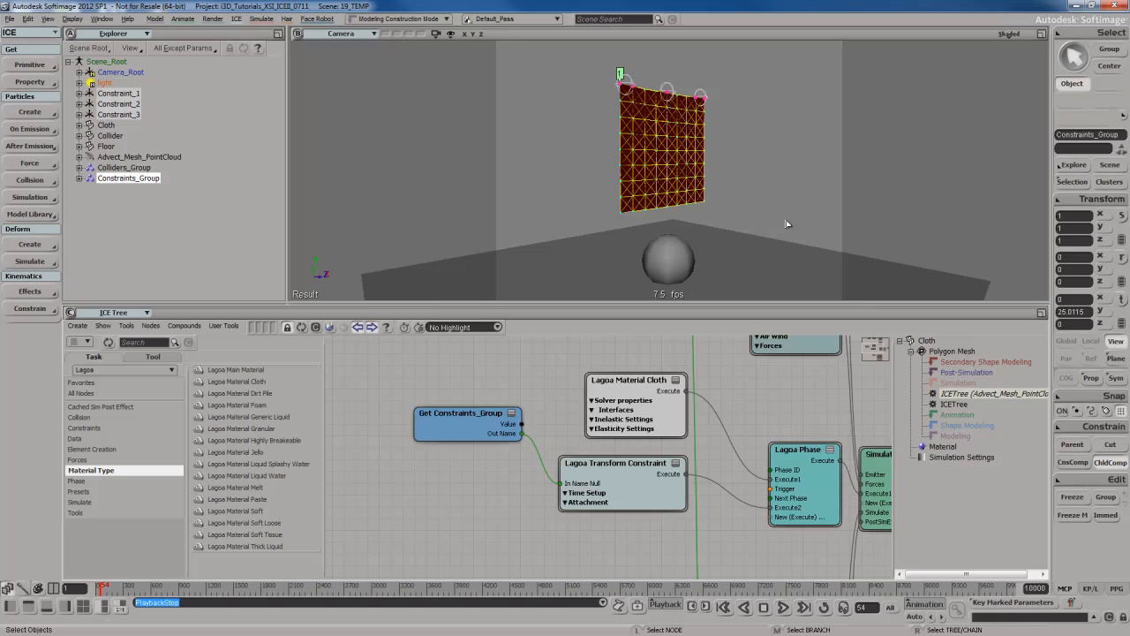
{"action": "key", "text": "Home"}
Create a null in the scene and move it about 49.1 units along Z, away from the cloth
{"action": "scroll", "coordinate": [794, 371], "scroll_direction": "down", "scroll_amount": 1}
{"action": "left_click_drag", "start_coordinate": [829, 349], "coordinate": [767, 434]}
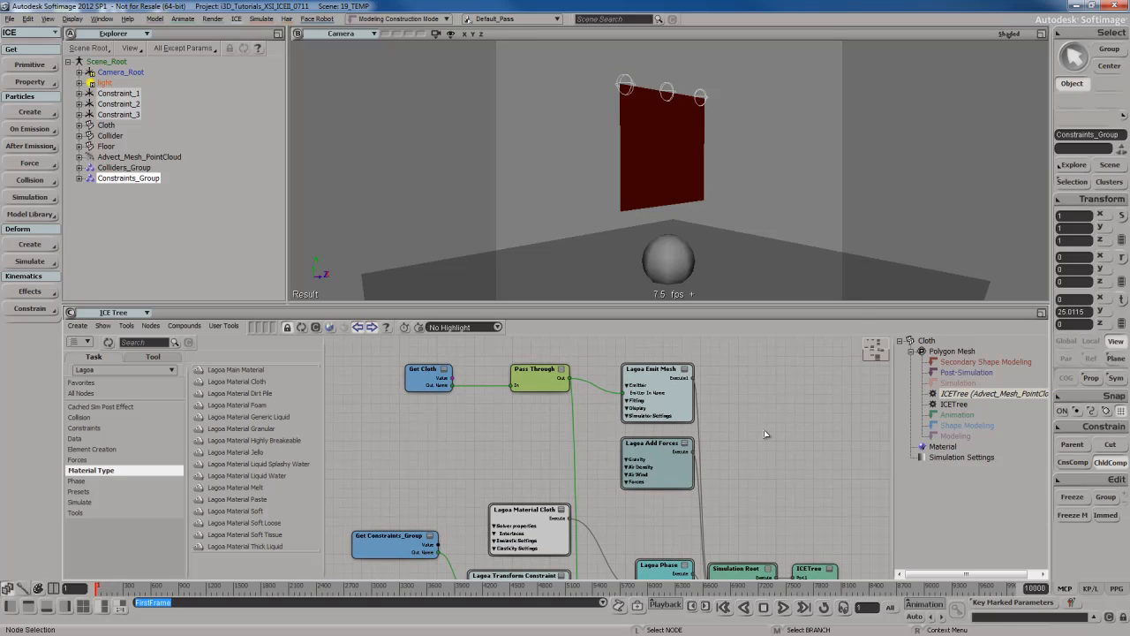
{"action": "left_click", "coordinate": [549, 144]}
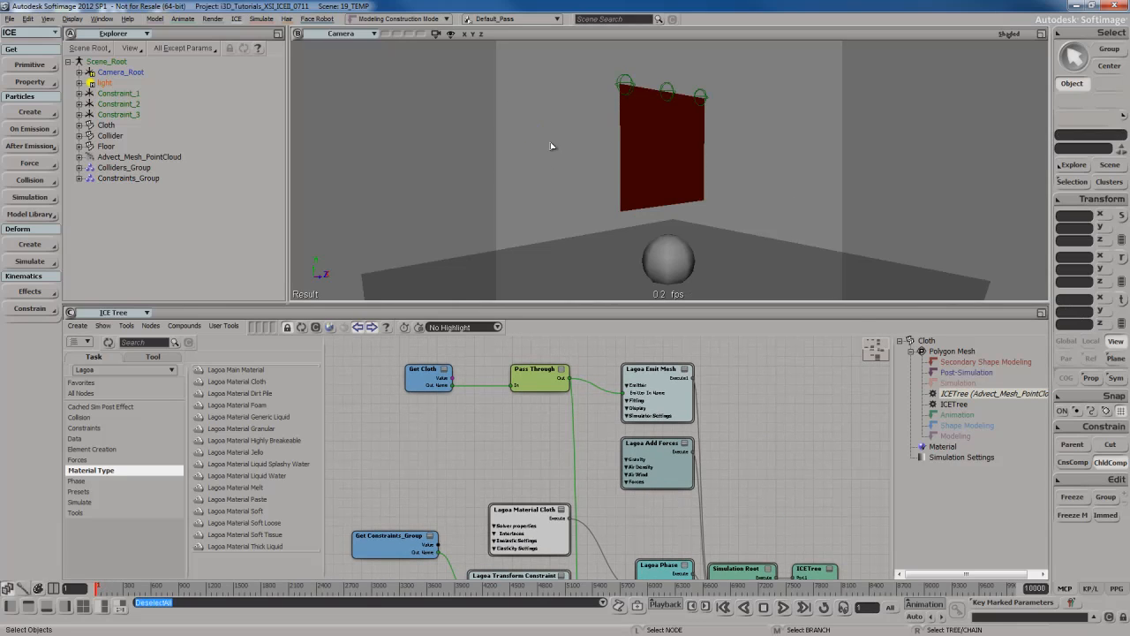
{"action": "left_click", "coordinate": [29, 65]}
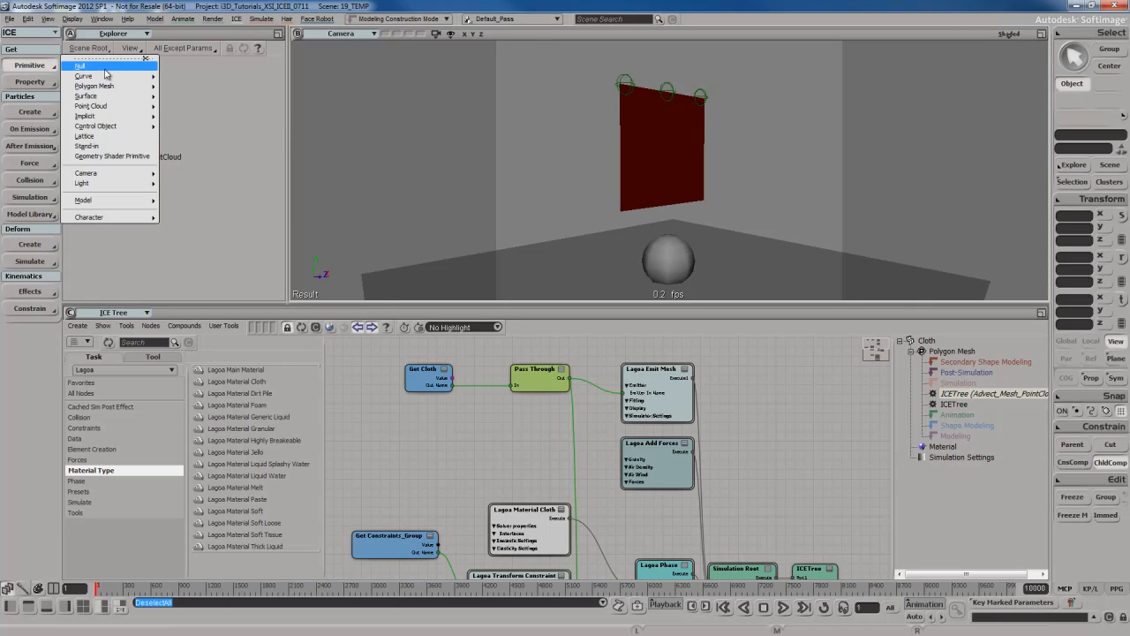
{"action": "left_click", "coordinate": [81, 65]}
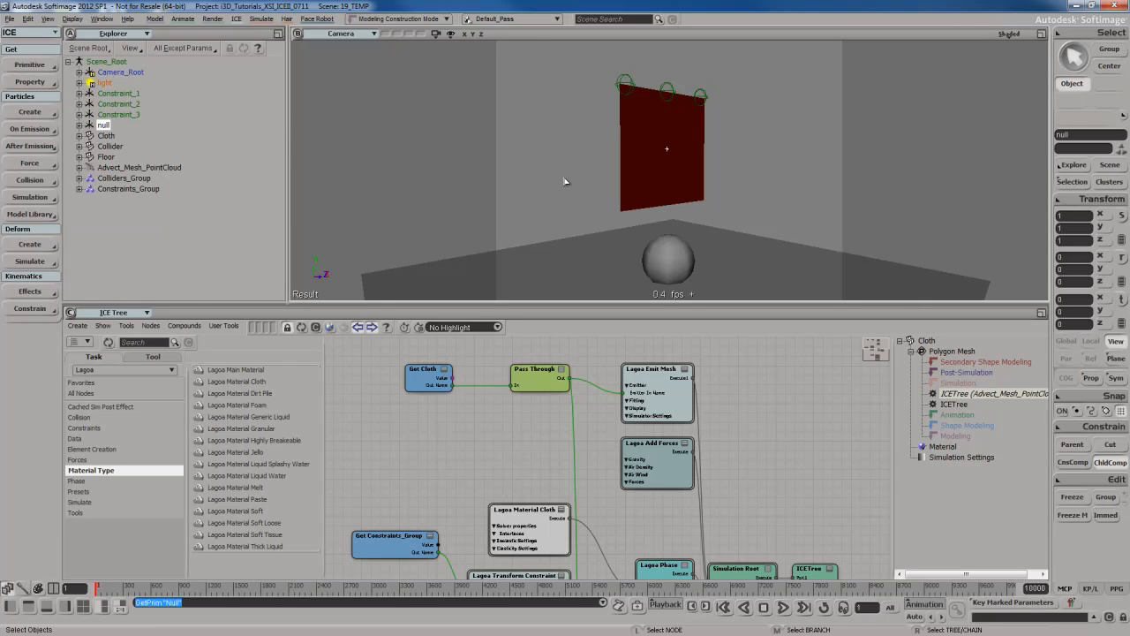
{"action": "key", "text": "s"}
{"action": "key", "text": "v"}
{"action": "right_click_drag", "start_coordinate": [644, 212], "coordinate": [789, 194]}
{"action": "key", "text": "s"}
{"action": "left_click_drag", "start_coordinate": [789, 194], "coordinate": [767, 186]}
{"action": "right_click_drag", "start_coordinate": [767, 186], "coordinate": [766, 201]}
{"action": "key", "text": "v"}
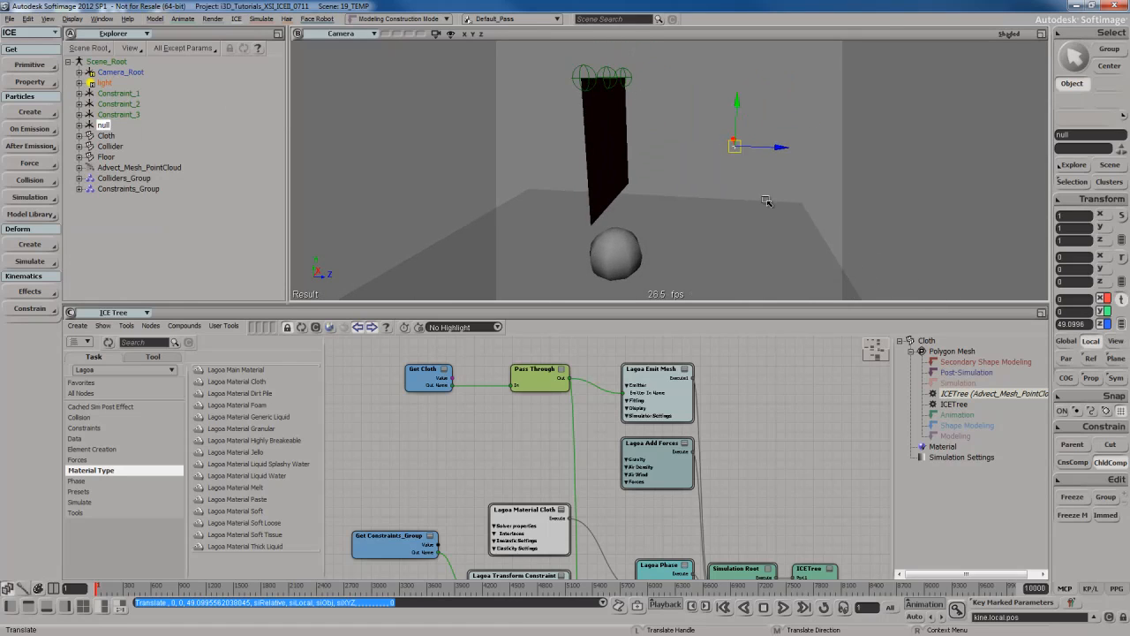
Rename the null as Emitter and give it a Rings display icon with size 3
{"action": "scroll", "coordinate": [770, 199], "scroll_direction": "up", "scroll_amount": 1}
{"action": "key", "text": "Return"}
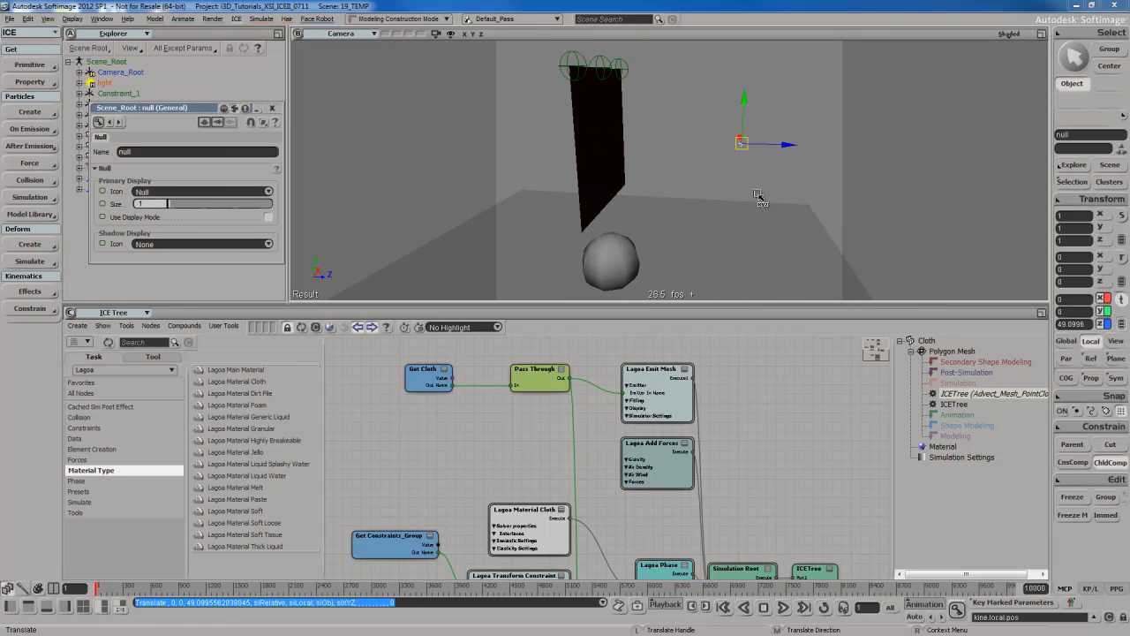
{"action": "type", "text": "Emitter"}
{"action": "key", "text": "Return"}
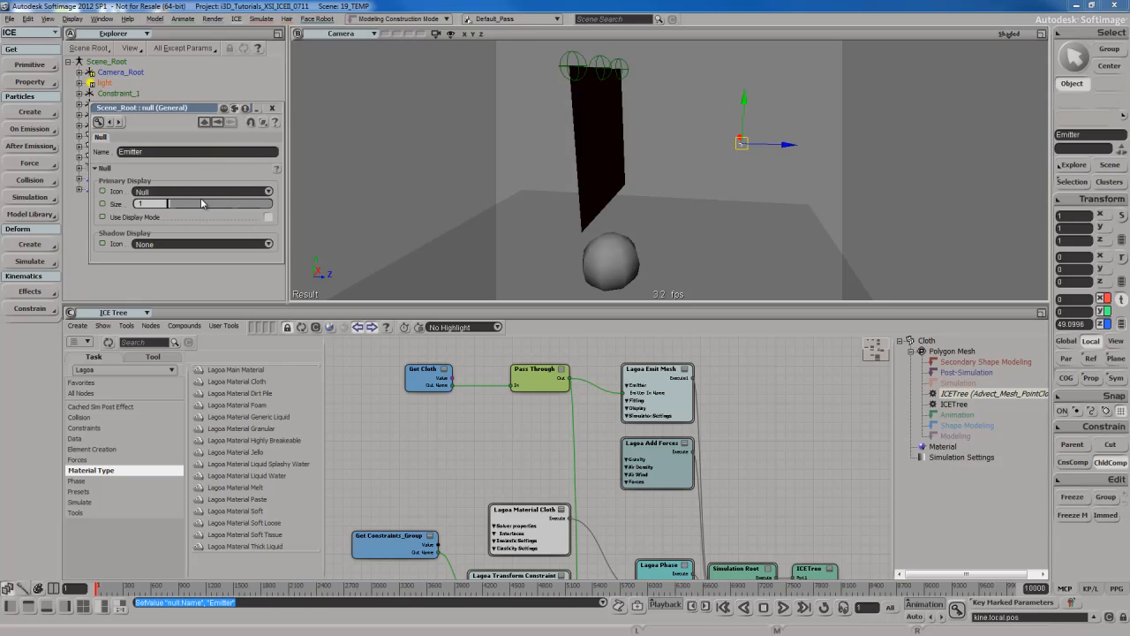
{"action": "left_click", "coordinate": [201, 192]}
{"action": "left_click", "coordinate": [201, 199]}
{"action": "left_click", "coordinate": [202, 191]}
{"action": "left_click", "coordinate": [200, 201]}
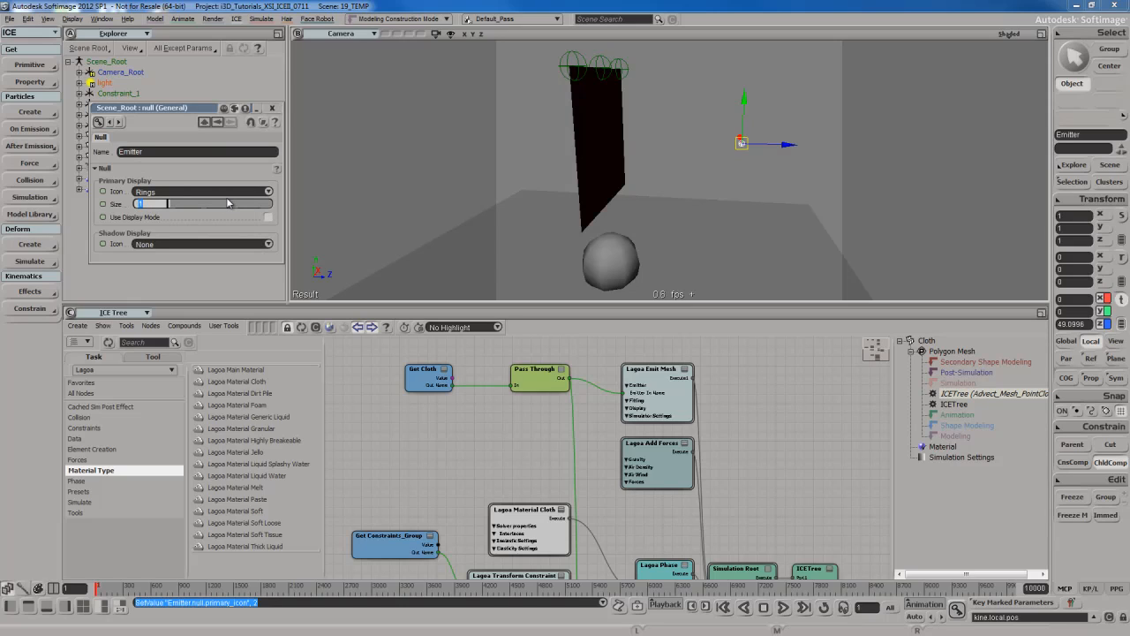
{"action": "type", "text": "3"}
{"action": "key", "text": "Return"}
{"action": "left_click", "coordinate": [272, 108]}
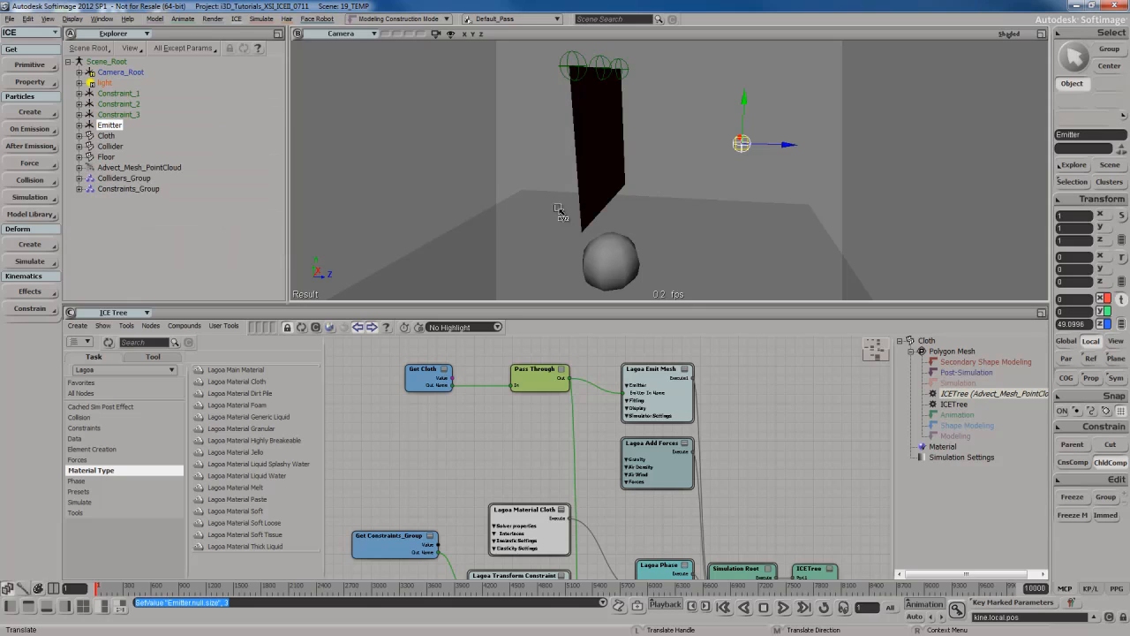
Add the Emitter null to the point cloud's ICE tree and place its node below Pass Through
{"action": "key", "text": "space"}
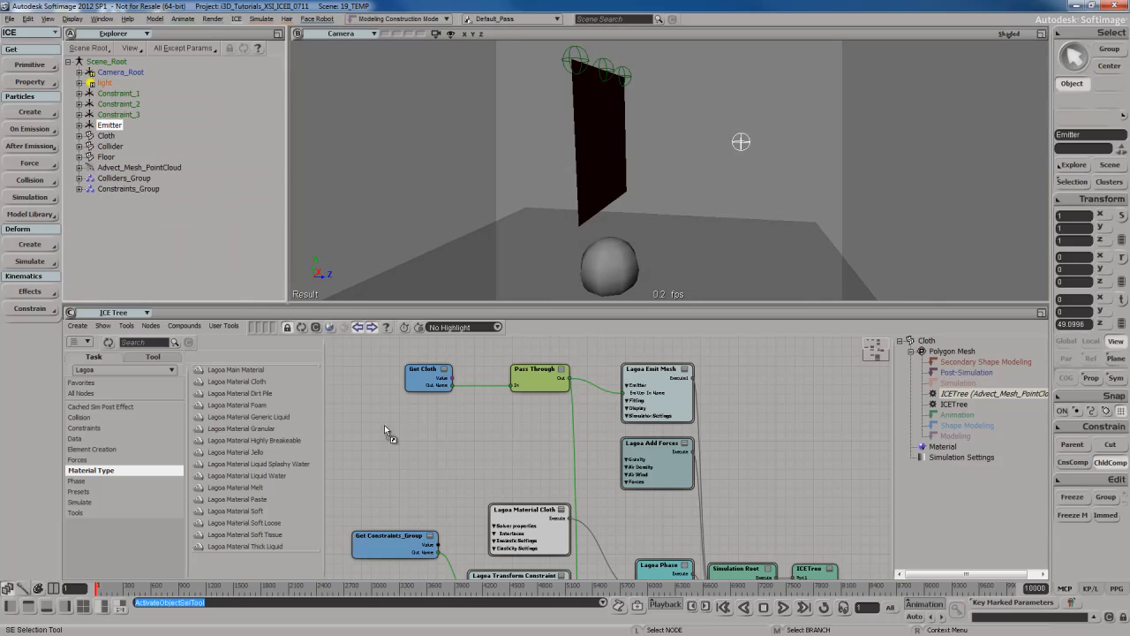
{"action": "left_click_drag", "start_coordinate": [434, 432], "coordinate": [441, 423]}
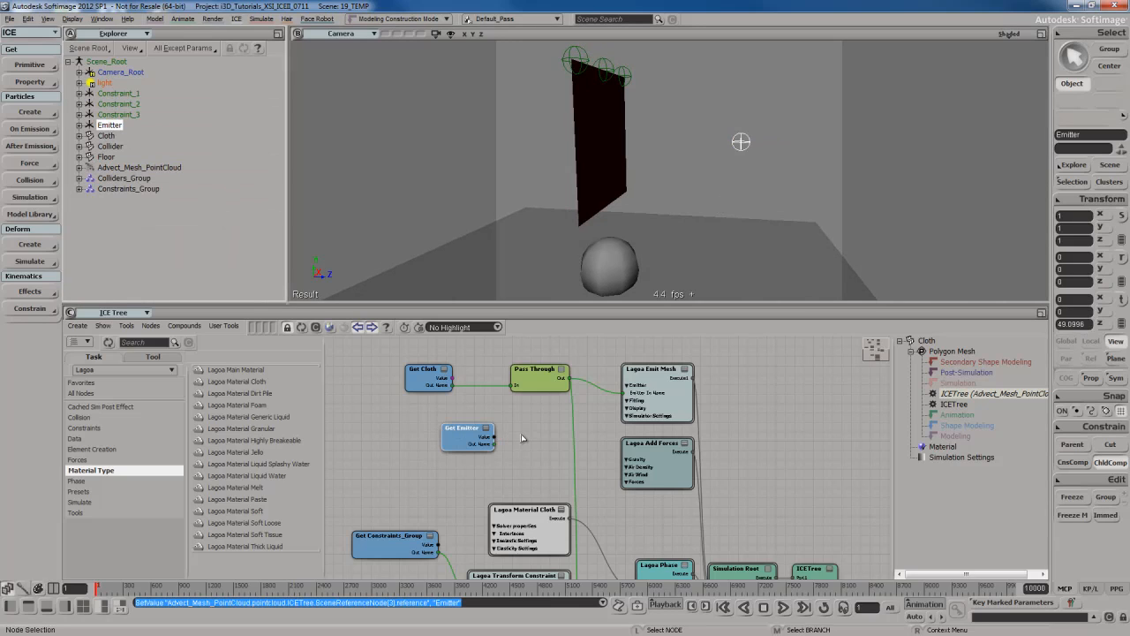
{"action": "key", "text": "a"}
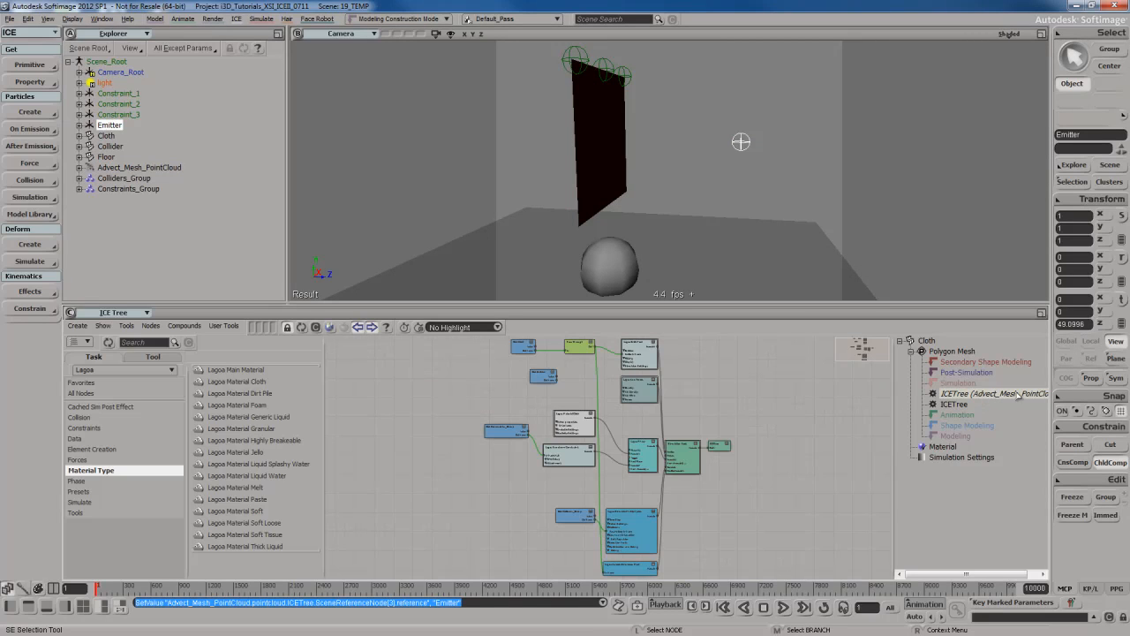
{"action": "left_click_drag", "start_coordinate": [605, 371], "coordinate": [612, 422]}
{"action": "scroll", "coordinate": [613, 421], "scroll_direction": "up", "scroll_amount": 3}
{"action": "left_click_drag", "start_coordinate": [607, 372], "coordinate": [618, 472]}
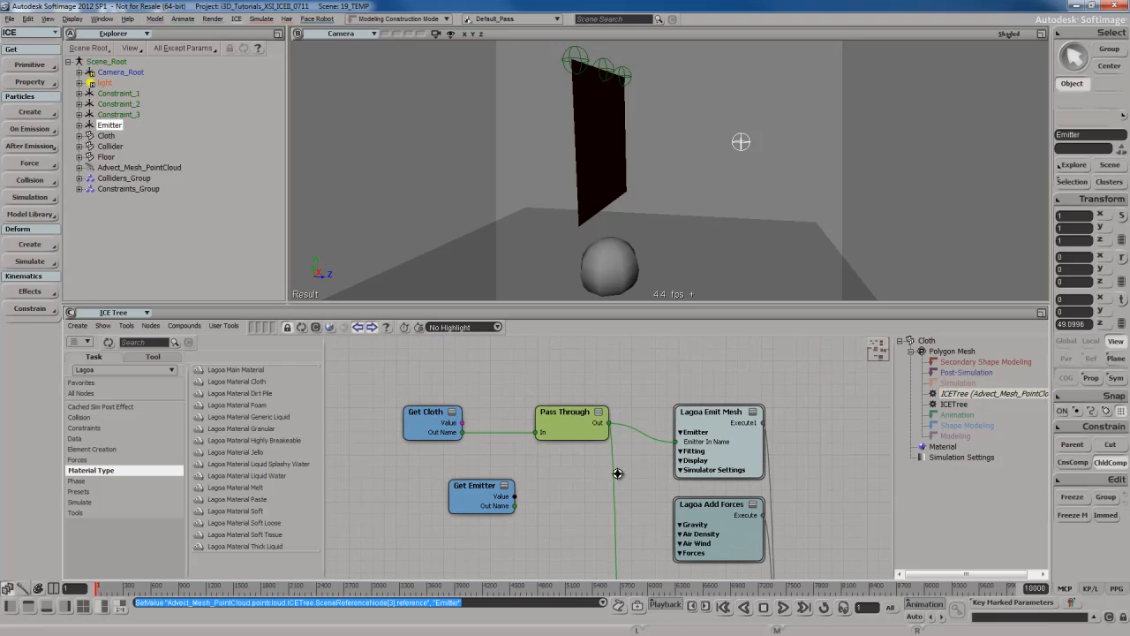
{"action": "left_click_drag", "start_coordinate": [472, 505], "coordinate": [540, 507]}
{"action": "middle_click_drag", "start_coordinate": [675, 487], "coordinate": [597, 439]}
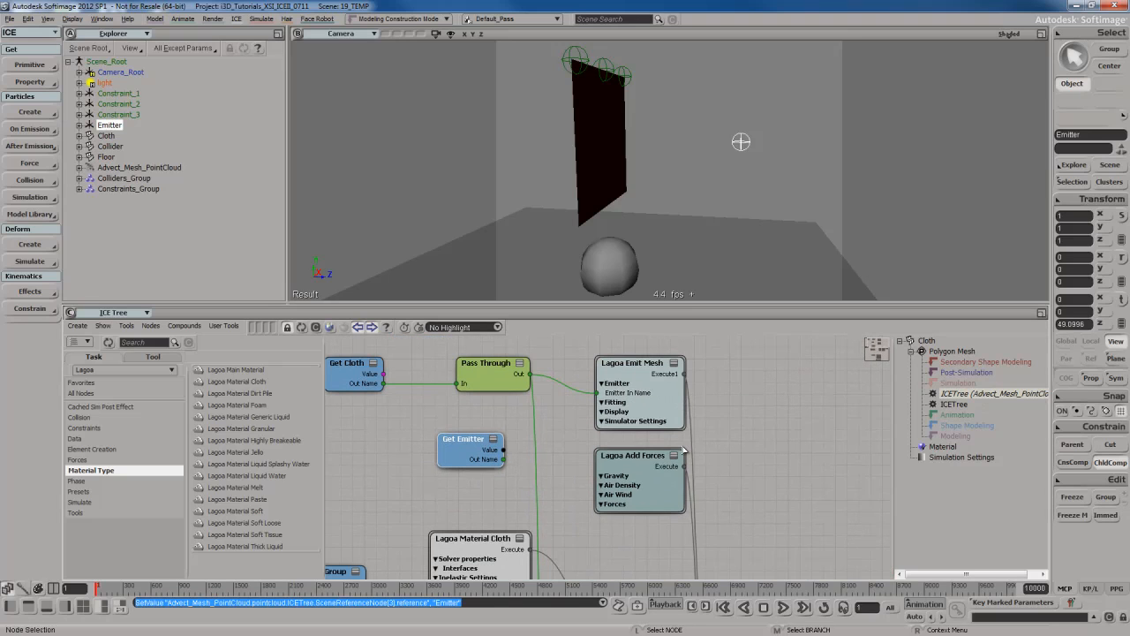
Find the Execute node among all ICE nodes and add one beside the Get Emitter node
{"action": "left_click", "coordinate": [136, 373]}
{"action": "left_click", "coordinate": [104, 394]}
{"action": "left_click", "coordinate": [162, 343]}
{"action": "type", "text": "execu"}
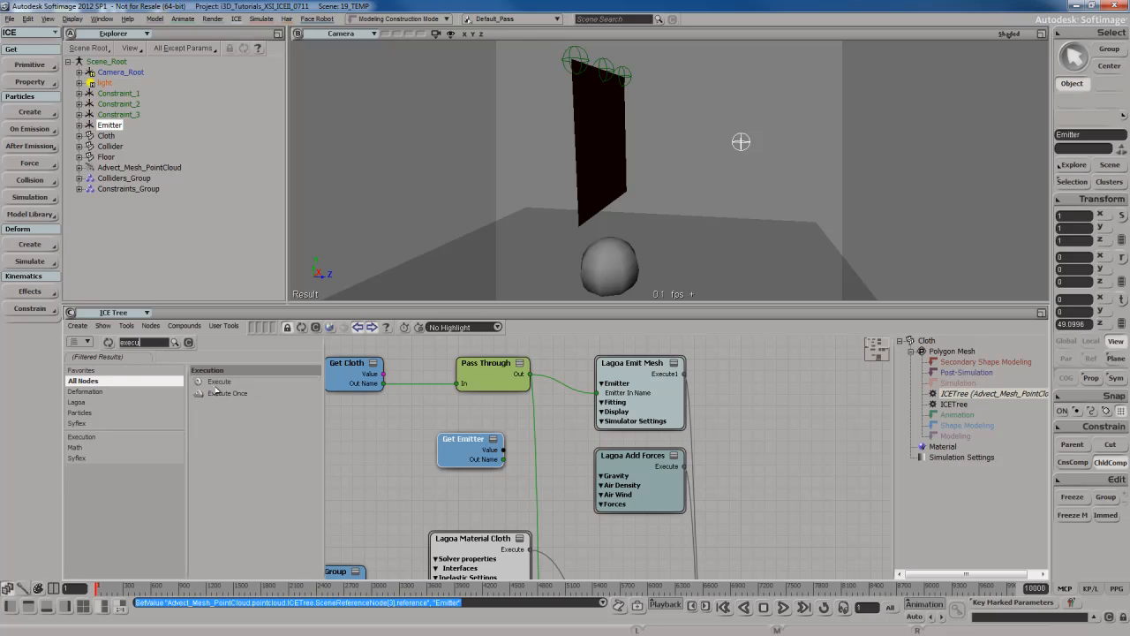
{"action": "left_click_drag", "start_coordinate": [217, 383], "coordinate": [552, 438]}
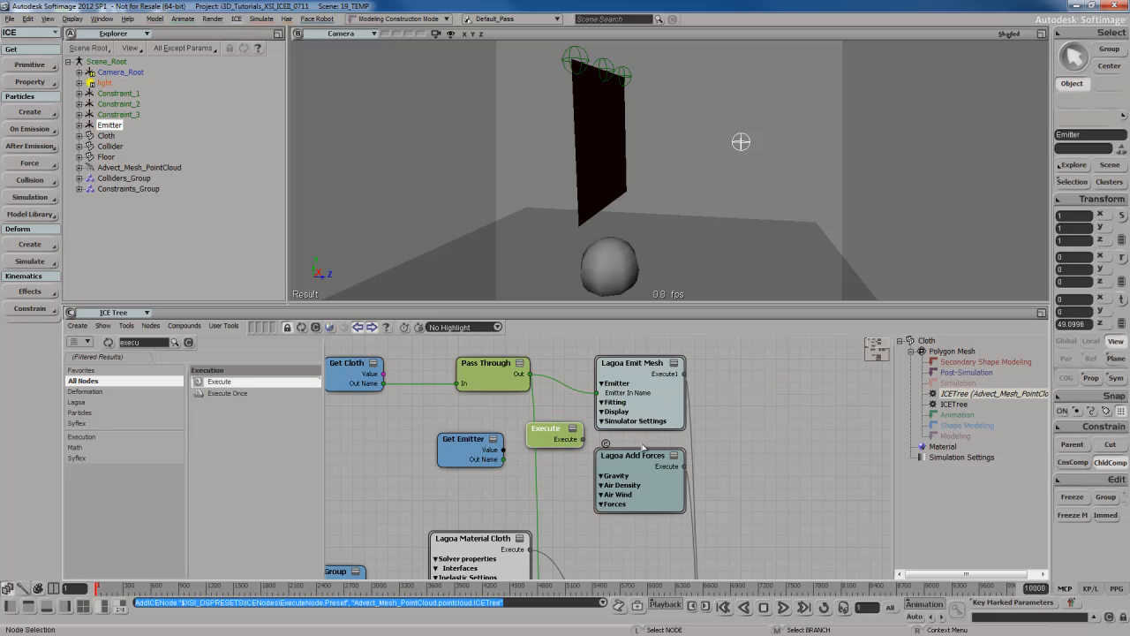
Add a Lagoa Emit Grid compound from Lagoa's Element Creation category beside the Lagoa Emit Mesh and Lagoa Add Forces nodes
{"action": "left_click", "coordinate": [188, 342]}
{"action": "left_click", "coordinate": [94, 449]}
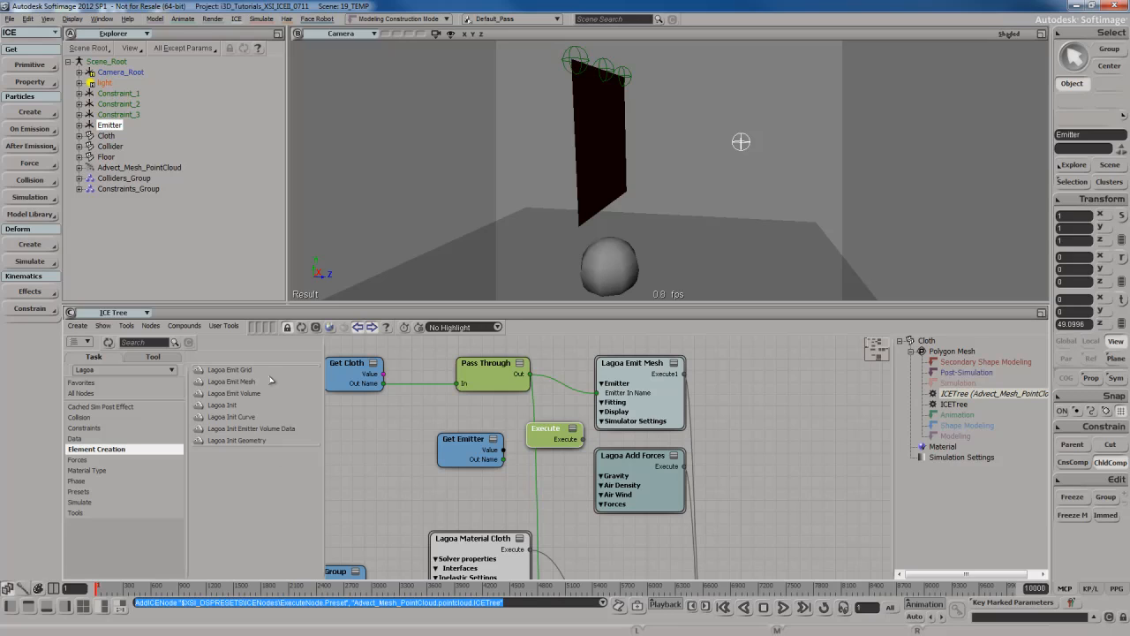
{"action": "left_click_drag", "start_coordinate": [228, 370], "coordinate": [753, 462]}
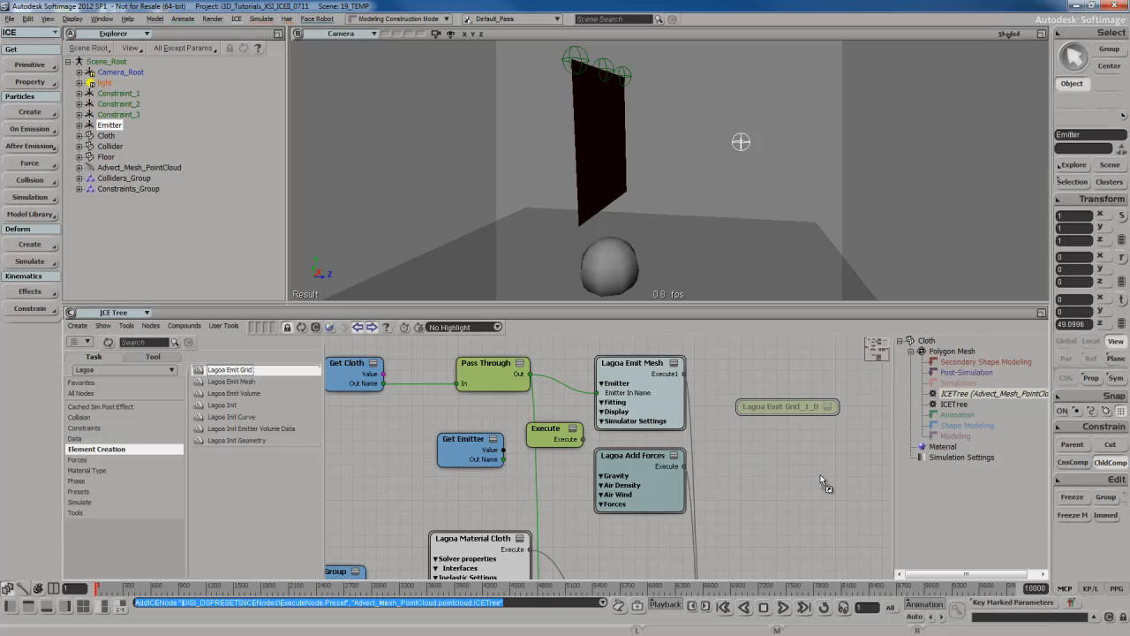
{"action": "left_click_drag", "start_coordinate": [805, 451], "coordinate": [767, 425]}
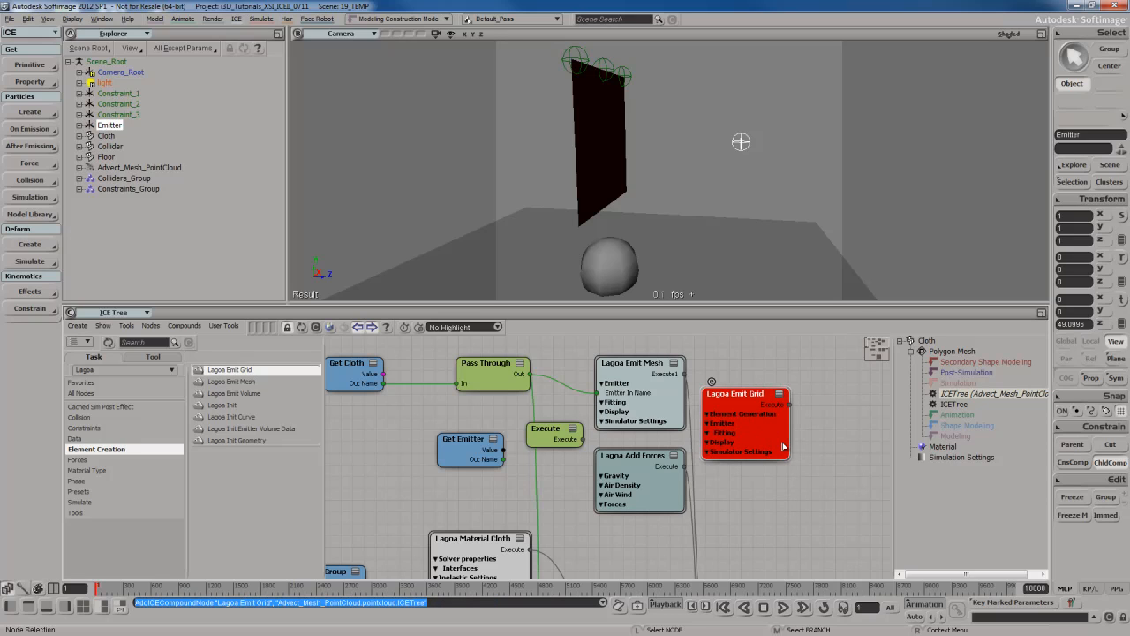
{"action": "mouse_move", "coordinate": [742, 436]}
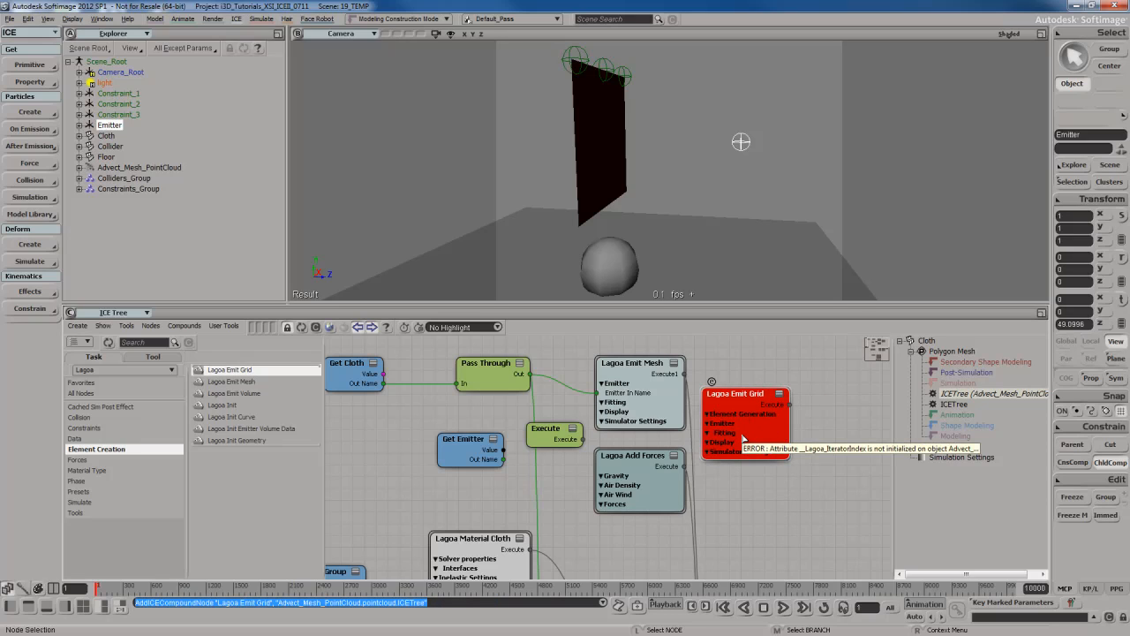
{"action": "middle_click_drag", "start_coordinate": [728, 526], "coordinate": [668, 505]}
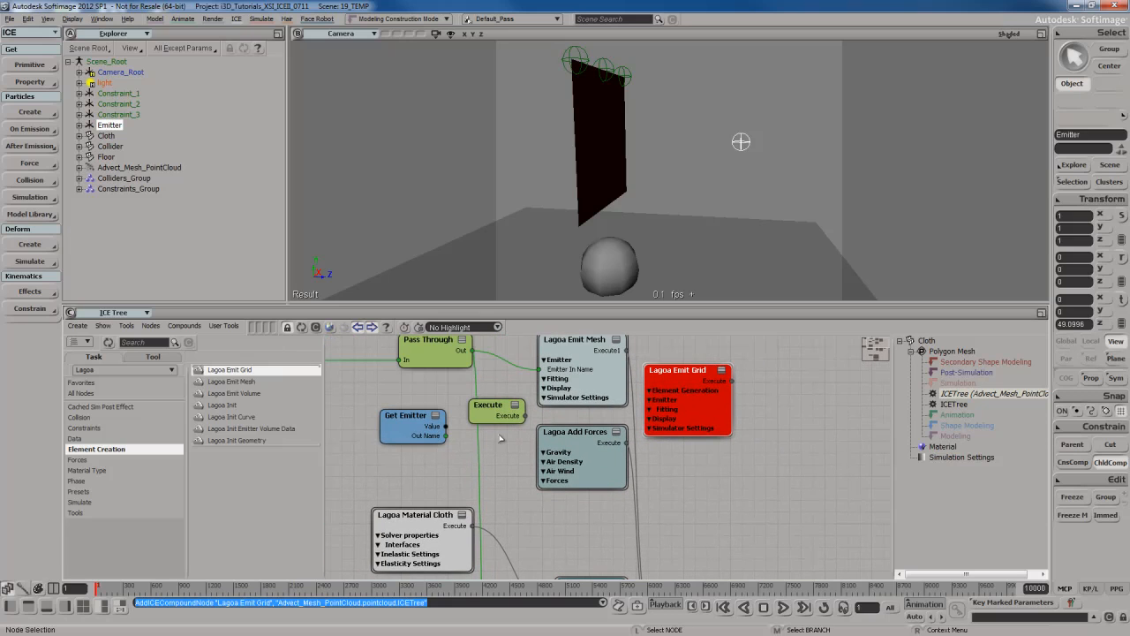
{"action": "middle_click_drag", "start_coordinate": [534, 459], "coordinate": [510, 490]}
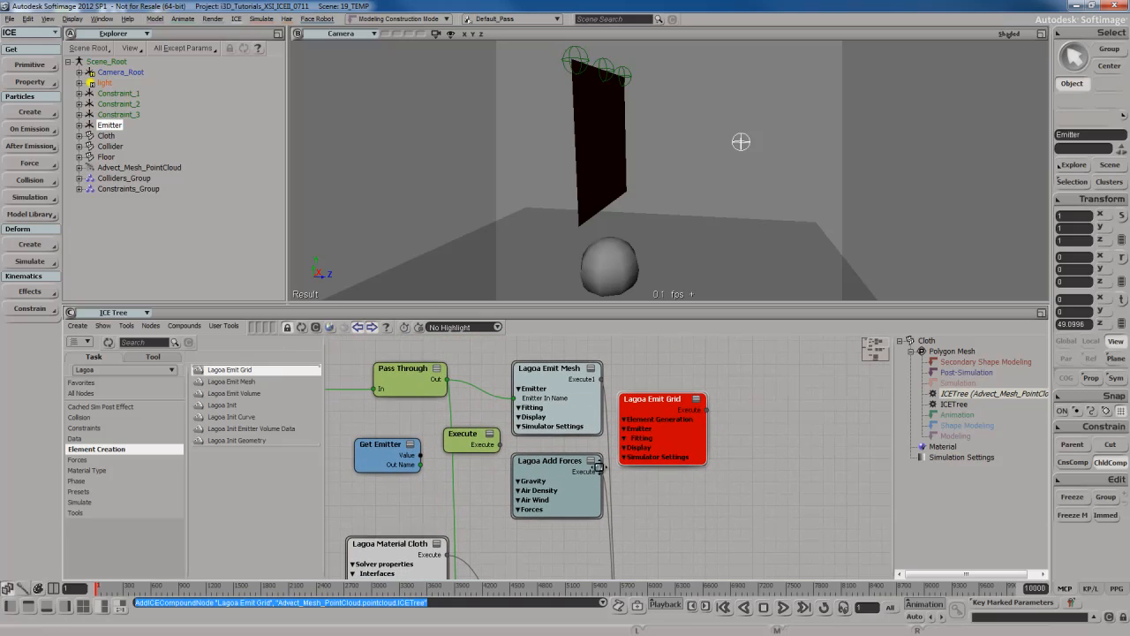
{"action": "left_click_drag", "start_coordinate": [699, 428], "coordinate": [710, 454]}
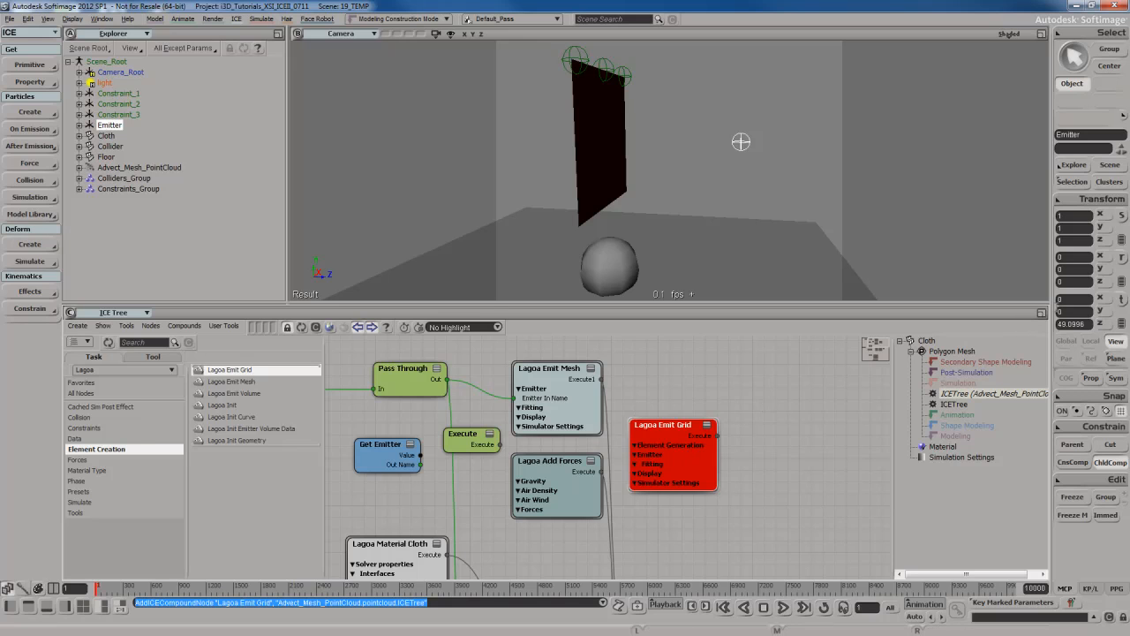
Maximize the ICE tree view and arrange Lagoa Emit Grid between the Lagoa Emit Mesh and Lagoa Add Forces nodes
{"action": "left_click", "coordinate": [1042, 314]}
{"action": "middle_click_drag", "start_coordinate": [706, 318], "coordinate": [738, 400]}
{"action": "left_click_drag", "start_coordinate": [575, 180], "coordinate": [574, 103]}
{"action": "left_click_drag", "start_coordinate": [688, 256], "coordinate": [572, 204]}
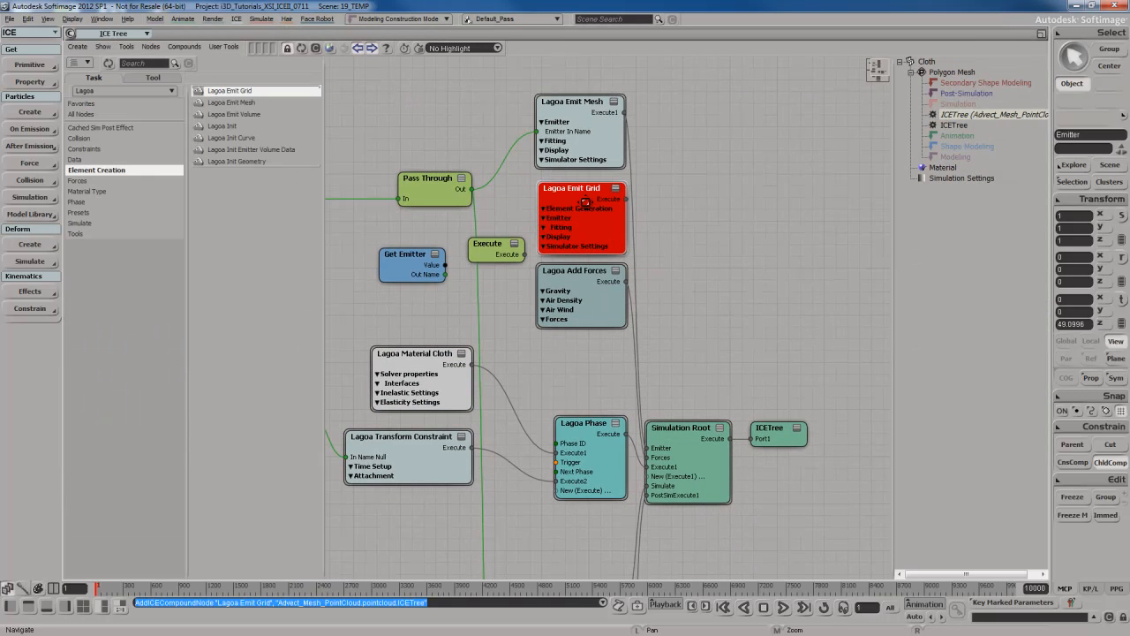
Place the Execute node to the right of the Lagoa emitters and connect Lagoa Emit Mesh and Lagoa Emit Grid to it
{"action": "middle_click_drag", "start_coordinate": [547, 228], "coordinate": [601, 267]}
{"action": "left_click_drag", "start_coordinate": [552, 293], "coordinate": [793, 243]}
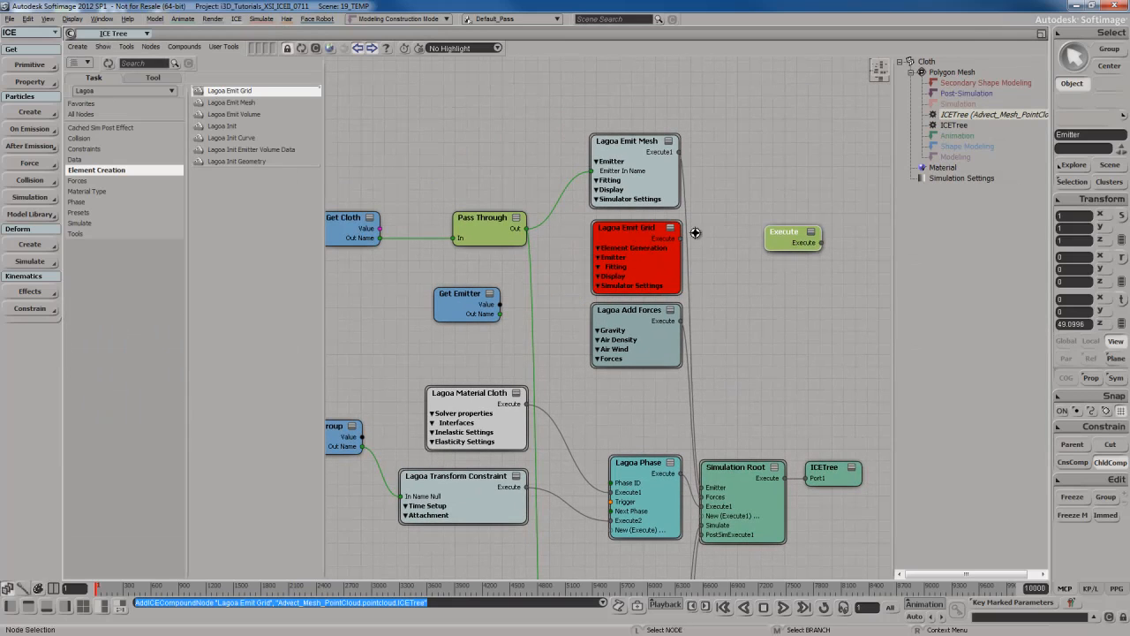
{"action": "middle_click_drag", "start_coordinate": [696, 233], "coordinate": [646, 234]}
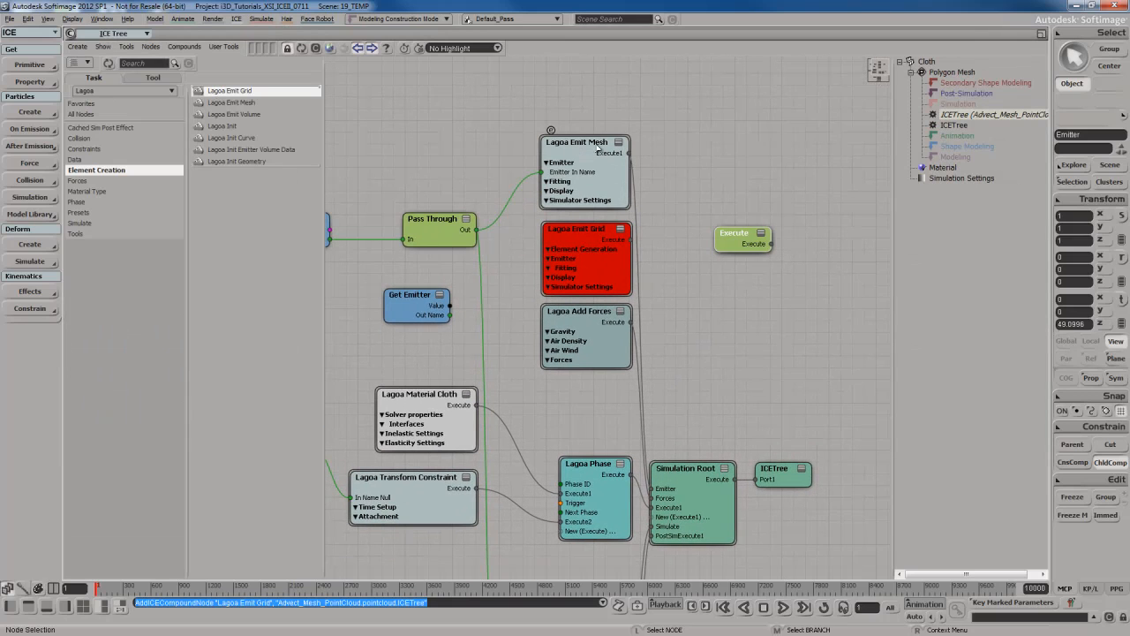
{"action": "left_click_drag", "start_coordinate": [628, 153], "coordinate": [780, 235]}
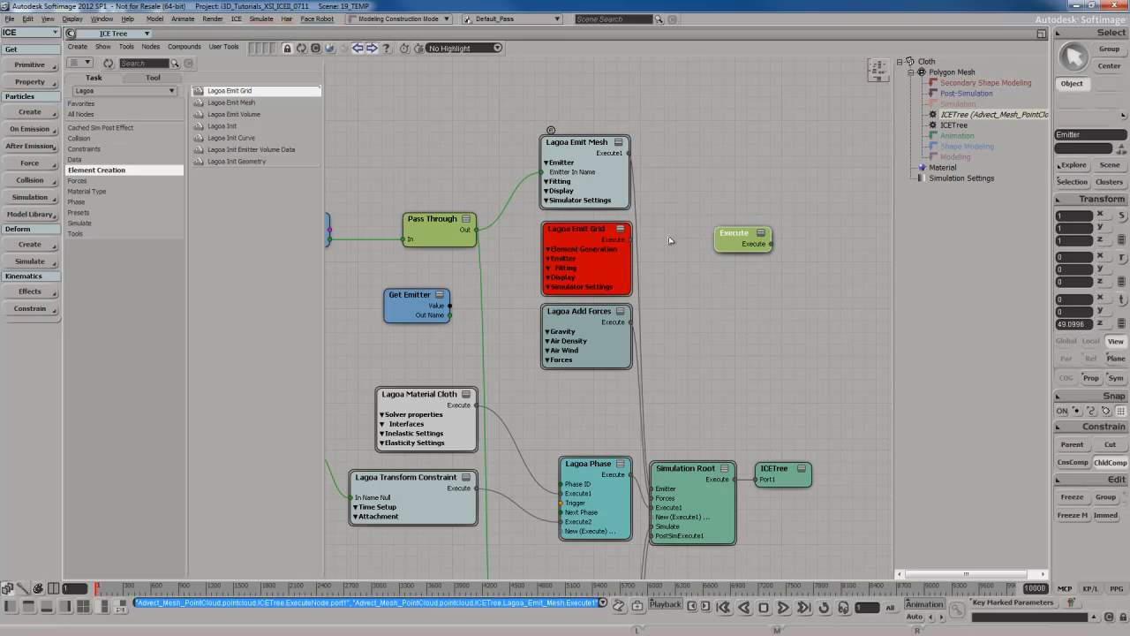
{"action": "left_click_drag", "start_coordinate": [630, 239], "coordinate": [746, 245]}
{"action": "left_click", "coordinate": [782, 258]}
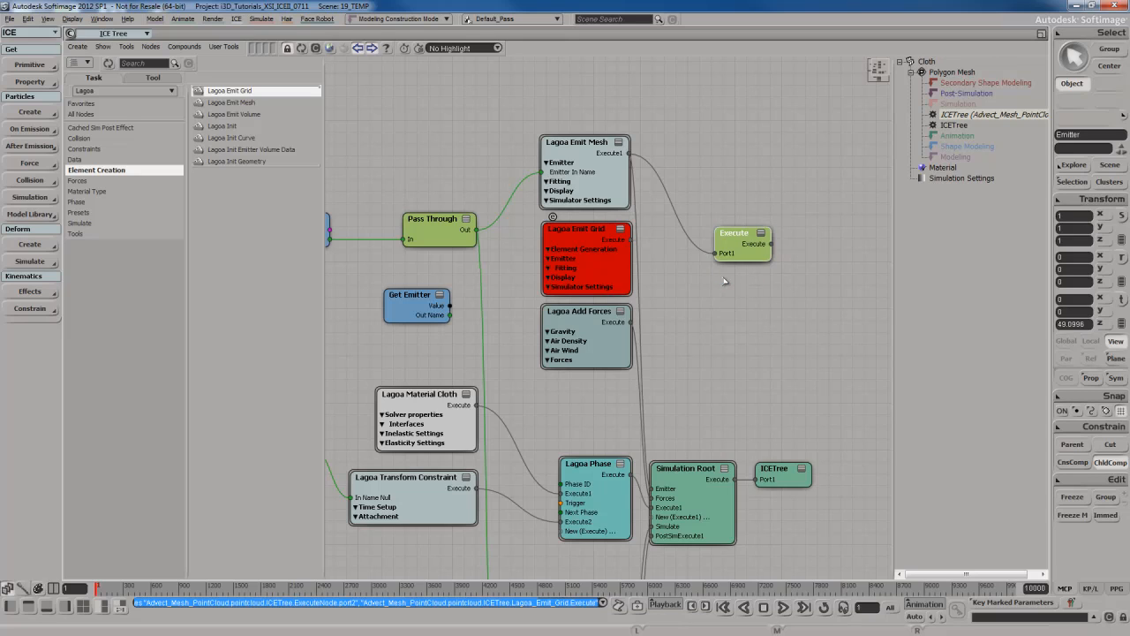
Connect Get Emitter's Out Name to Lagoa Emit Grid's Null In Name and move Lagoa Add Forces lower for more room
{"action": "left_click_drag", "start_coordinate": [447, 318], "coordinate": [593, 227]}
{"action": "left_click", "coordinate": [632, 241]}
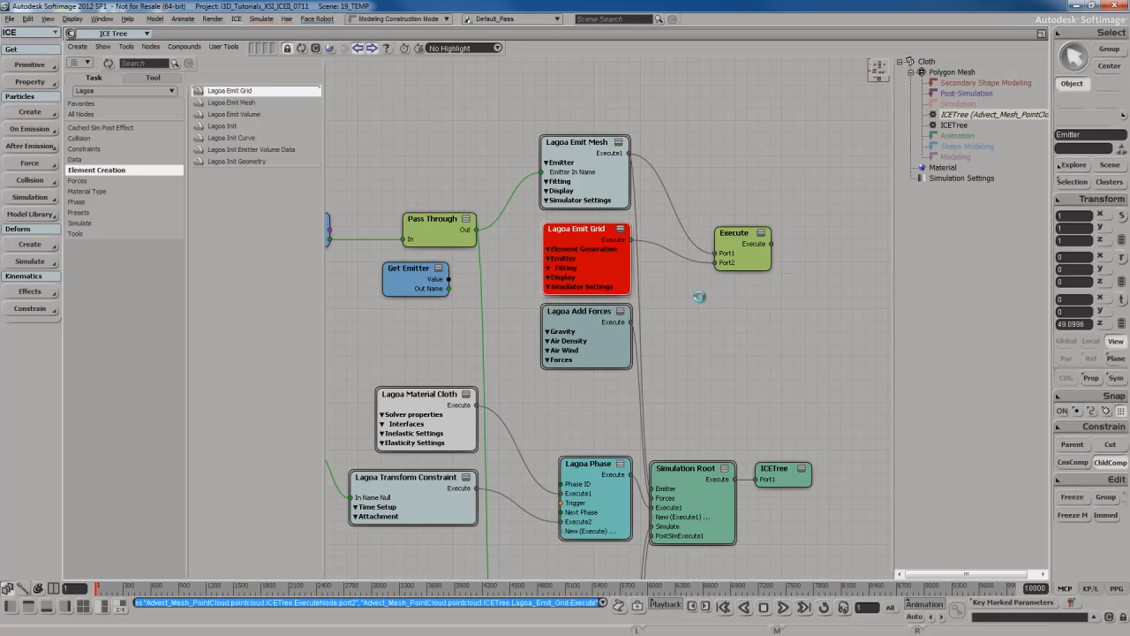
{"action": "middle_click_drag", "start_coordinate": [699, 297], "coordinate": [666, 260]}
{"action": "left_click_drag", "start_coordinate": [559, 293], "coordinate": [561, 333]}
{"action": "middle_click_drag", "start_coordinate": [649, 297], "coordinate": [696, 325]}
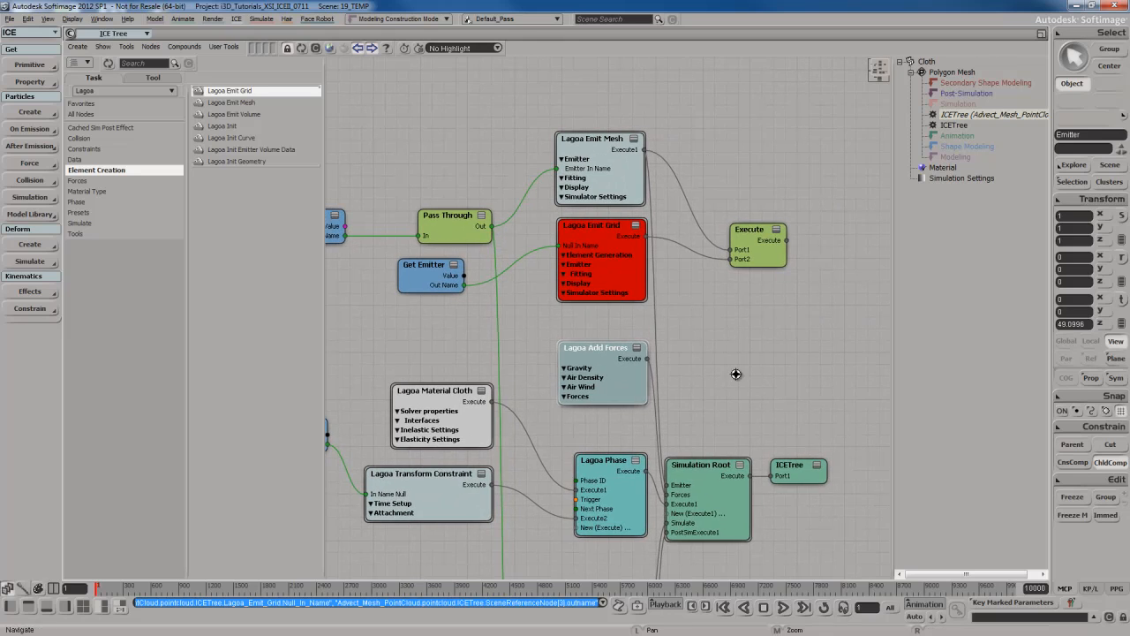
Shift Simulation Root and ICETree farther right and connect the Execute node to Simulation Root's Emitter port
{"action": "left_click_drag", "start_coordinate": [735, 374], "coordinate": [814, 498]}
{"action": "left_click_drag", "start_coordinate": [654, 436], "coordinate": [774, 427]}
{"action": "left_click_drag", "start_coordinate": [711, 209], "coordinate": [747, 439]}
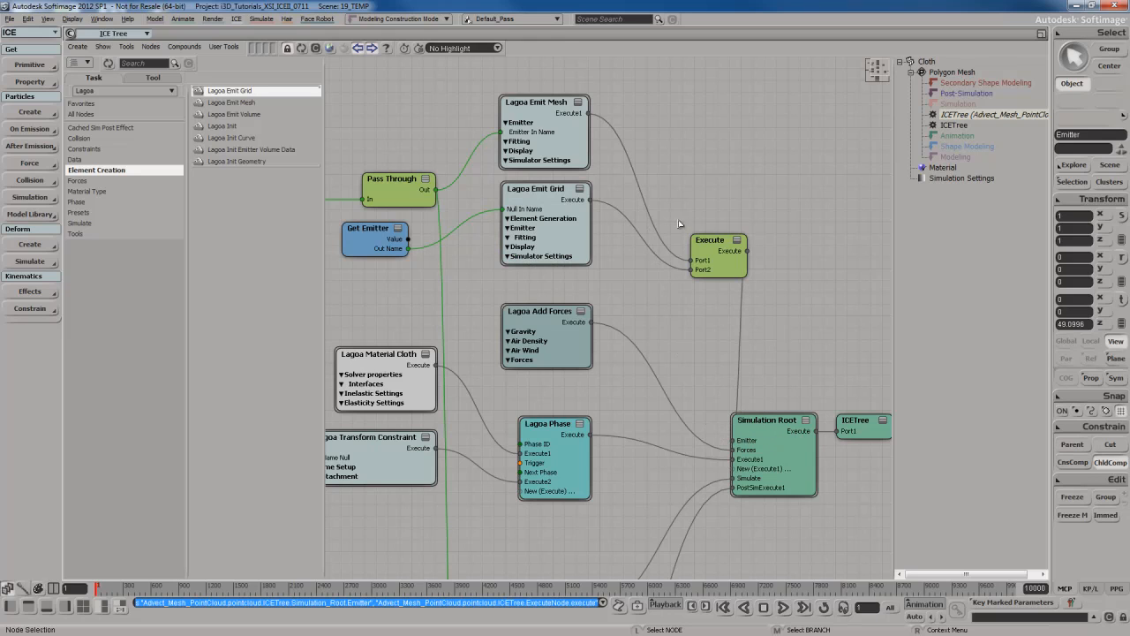
{"action": "left_click_drag", "start_coordinate": [728, 262], "coordinate": [685, 269]}
{"action": "key", "text": "s"}
{"action": "left_click_drag", "start_coordinate": [693, 177], "coordinate": [715, 206]}
Review the flow from Lagoa Emit Mesh and Lagoa Emit Grid through Execute into Simulation Root
{"action": "left_click", "coordinate": [608, 177]}
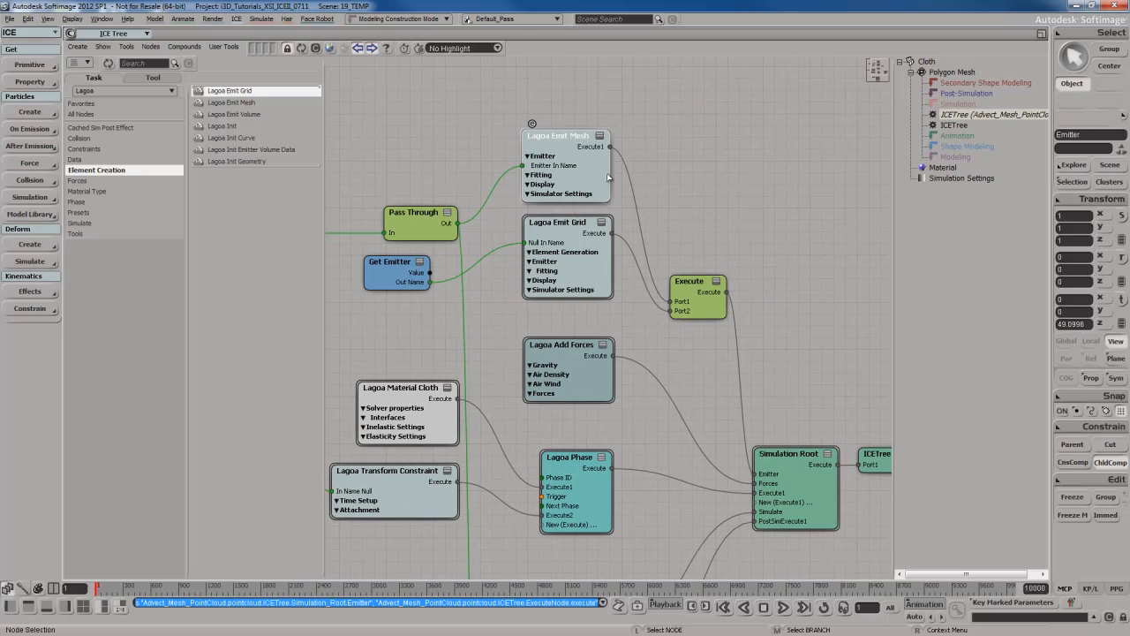
{"action": "left_click", "coordinate": [697, 297]}
{"action": "left_click", "coordinate": [574, 240]}
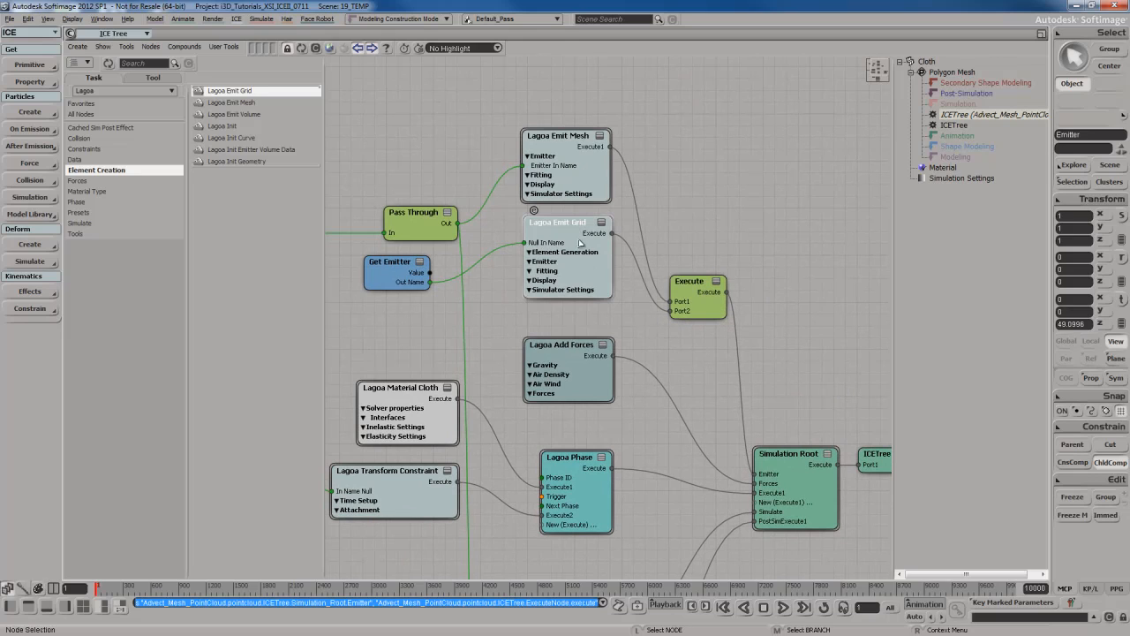
{"action": "left_click_drag", "start_coordinate": [698, 325], "coordinate": [638, 296]}
{"action": "left_click", "coordinate": [639, 279]}
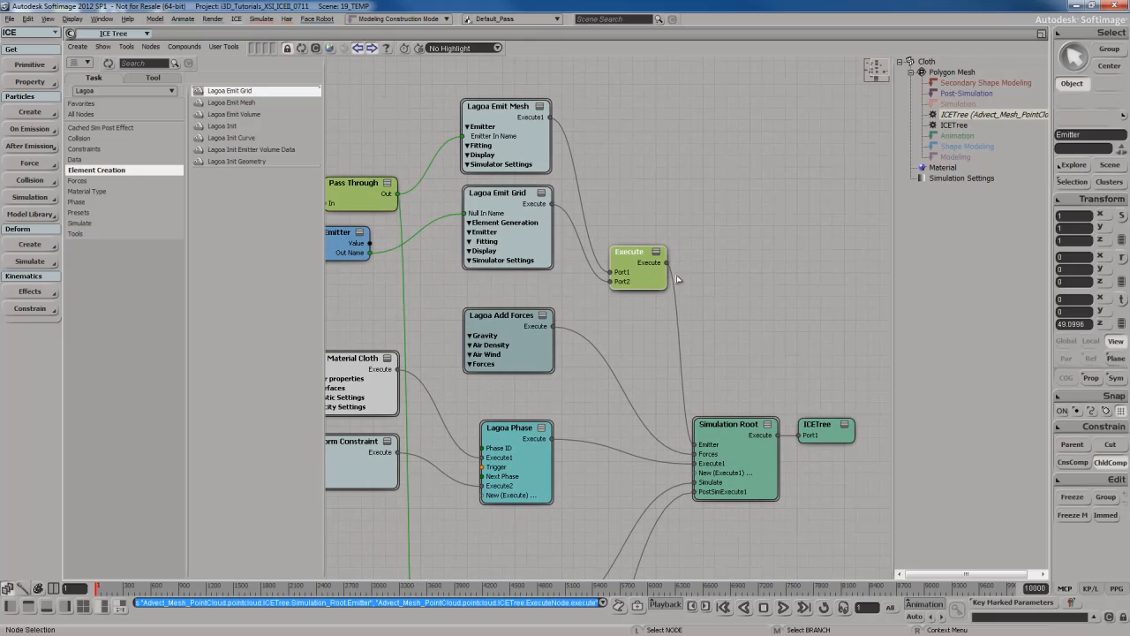
{"action": "left_click", "coordinate": [712, 447]}
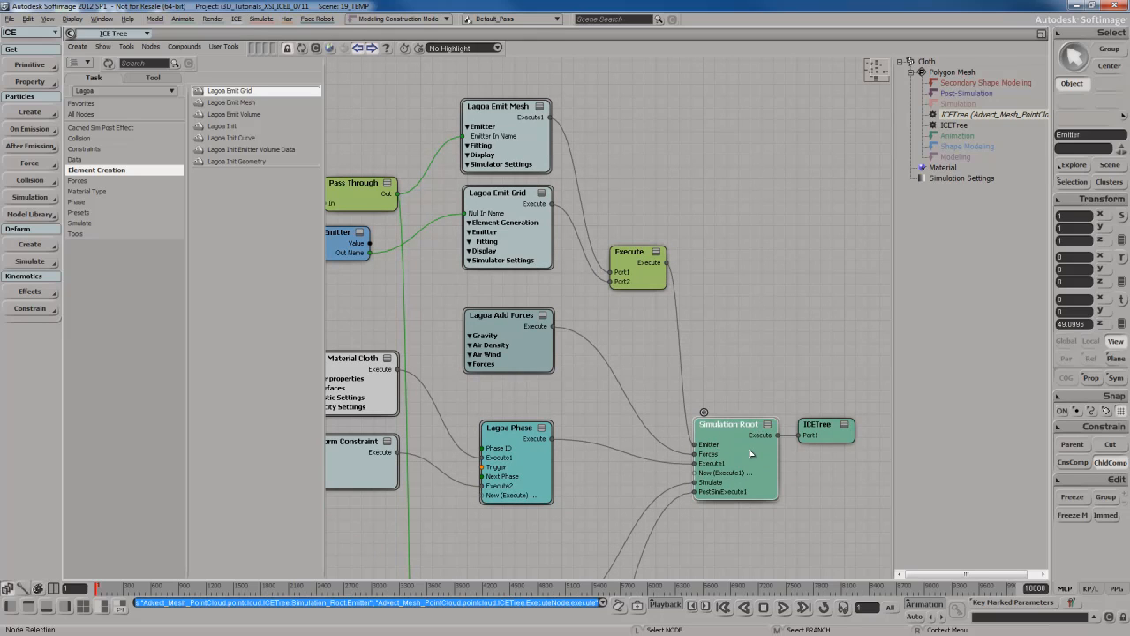
{"action": "left_click_drag", "start_coordinate": [609, 331], "coordinate": [679, 333]}
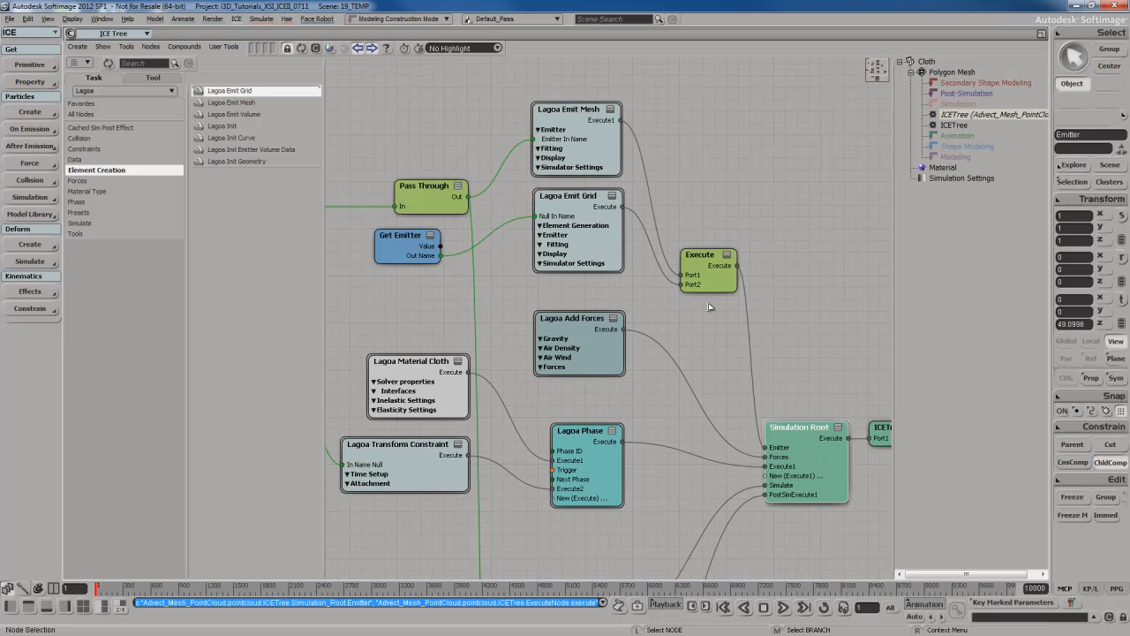
Tidy the emitter branch by arranging Get Cloth, Pass Through, Get Emitter, the two Lagoa emitters and Execute compactly
{"action": "middle_click", "coordinate": [709, 285]}
{"action": "left_click_drag", "start_coordinate": [709, 270], "coordinate": [666, 199]}
{"action": "left_click_drag", "start_coordinate": [670, 270], "coordinate": [657, 245]}
{"action": "left_click", "coordinate": [691, 271]}
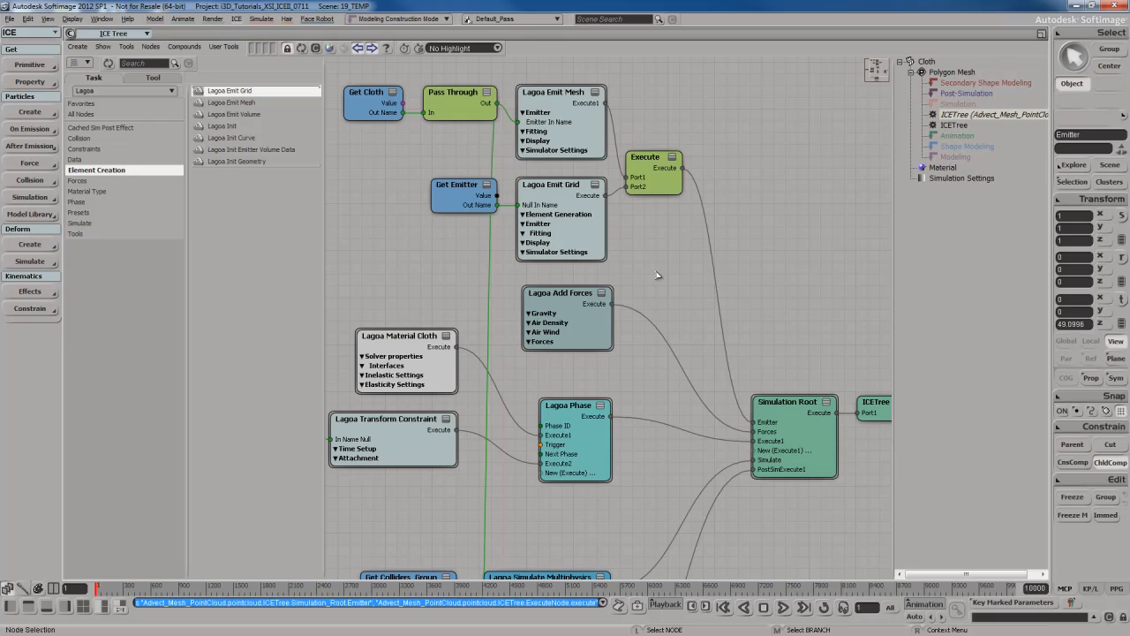
Duplicate the Lagoa Phase node, place the copy below the original and move the original slightly higher
{"action": "left_click", "coordinate": [569, 432]}
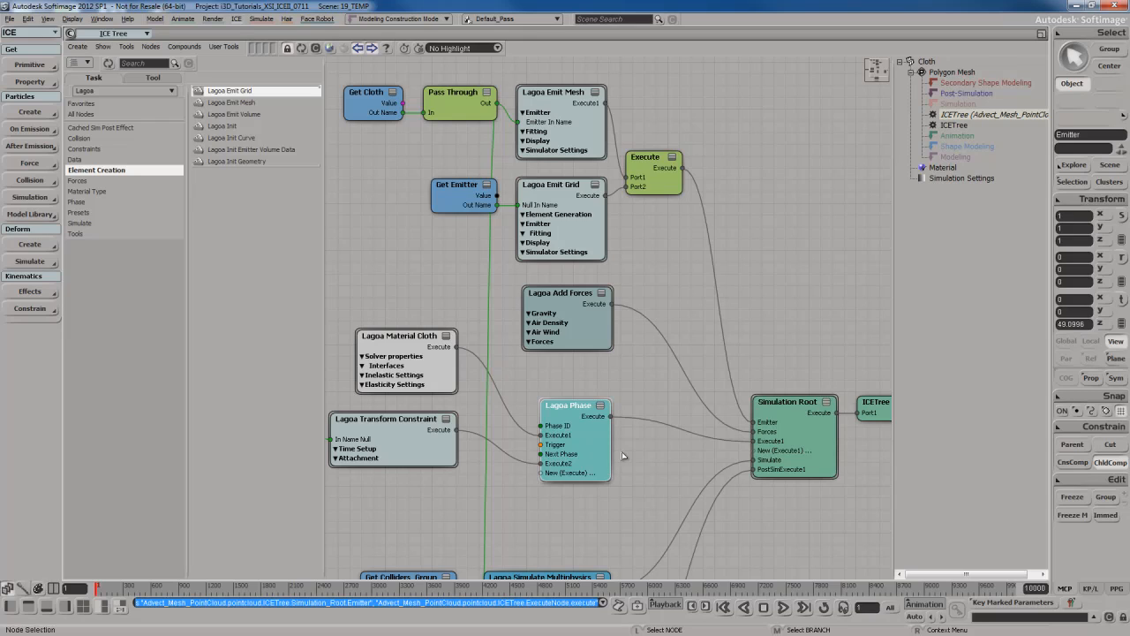
{"action": "left_click", "coordinate": [645, 471]}
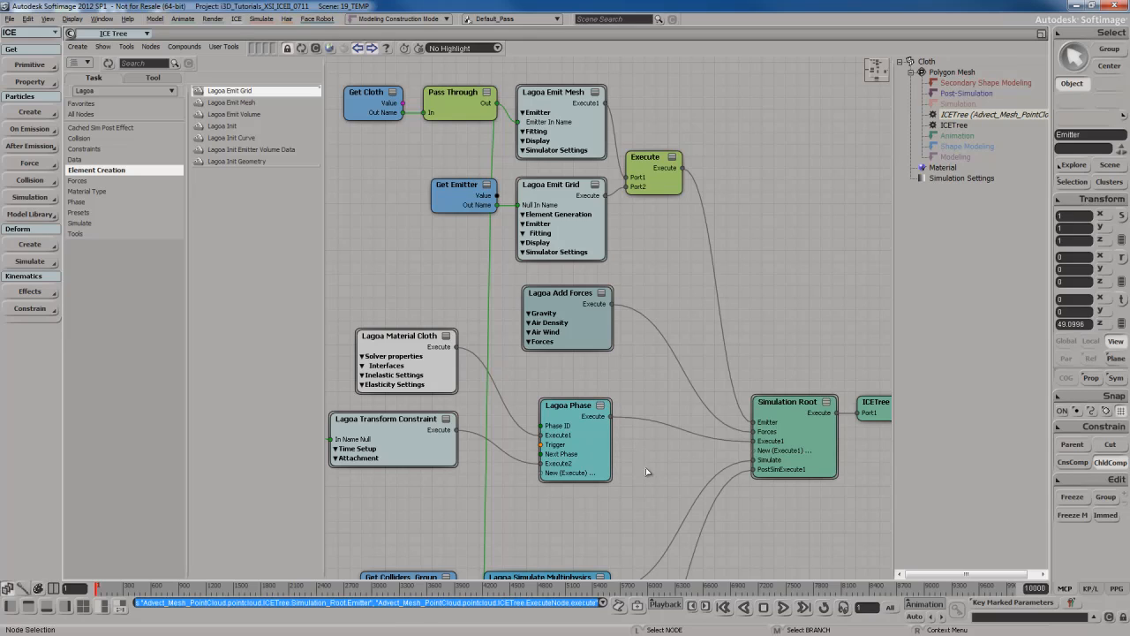
{"action": "left_click", "coordinate": [611, 451]}
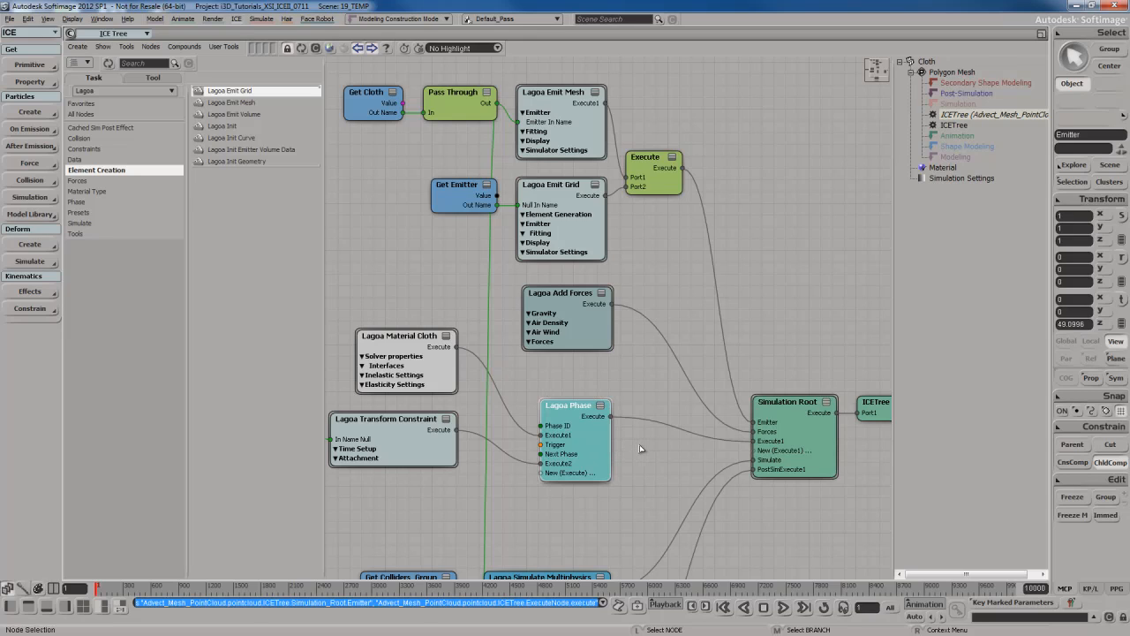
{"action": "left_click", "coordinate": [643, 455]}
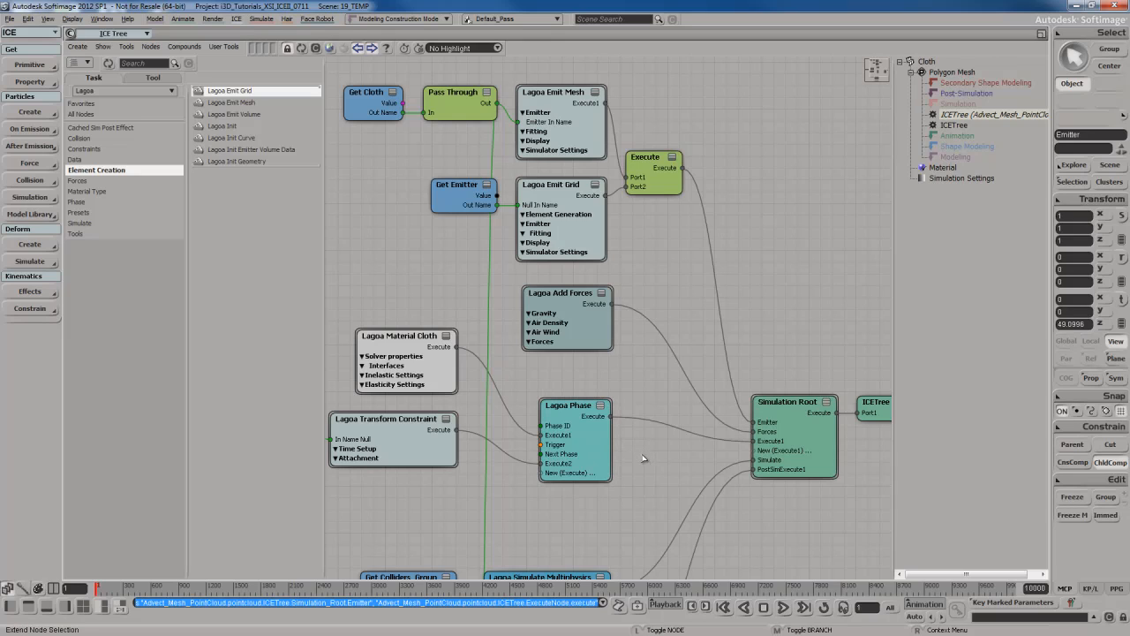
{"action": "key", "text": "ctrl+v"}
{"action": "left_click_drag", "start_coordinate": [647, 352], "coordinate": [575, 524]}
{"action": "left_click_drag", "start_coordinate": [586, 438], "coordinate": [584, 404]}
Connect the duplicated Lagoa Phase to a new Execute port on Simulation Root and collapse both phase nodes to their connected ports
{"action": "left_click_drag", "start_coordinate": [572, 497], "coordinate": [778, 453]}
{"action": "left_click", "coordinate": [598, 372]}
{"action": "left_click", "coordinate": [596, 468]}
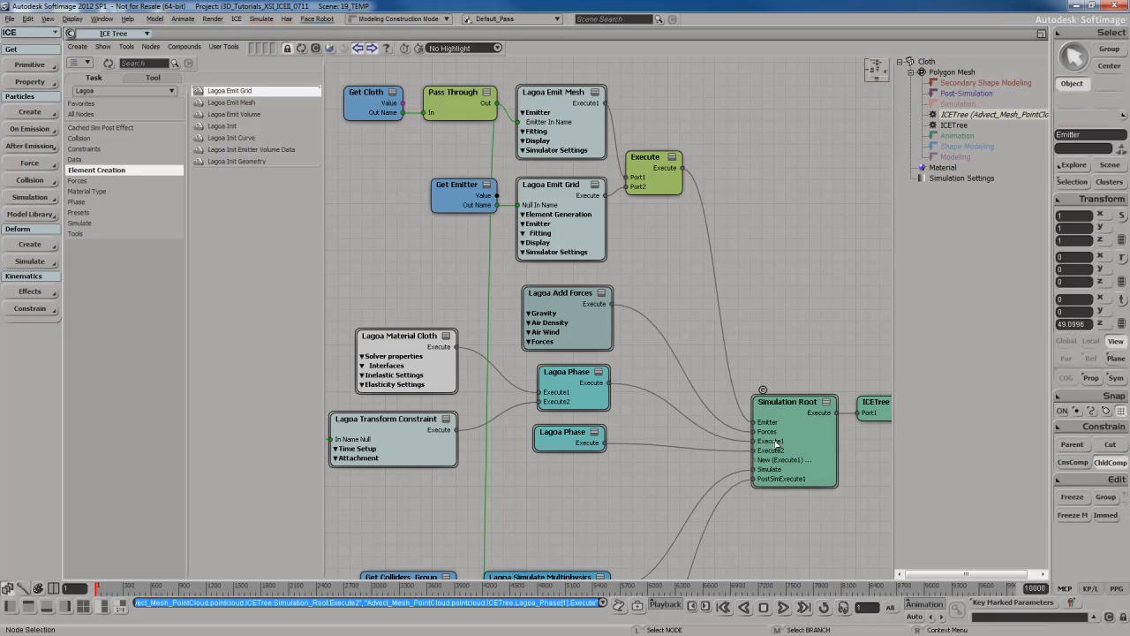
{"action": "left_click", "coordinate": [584, 391]}
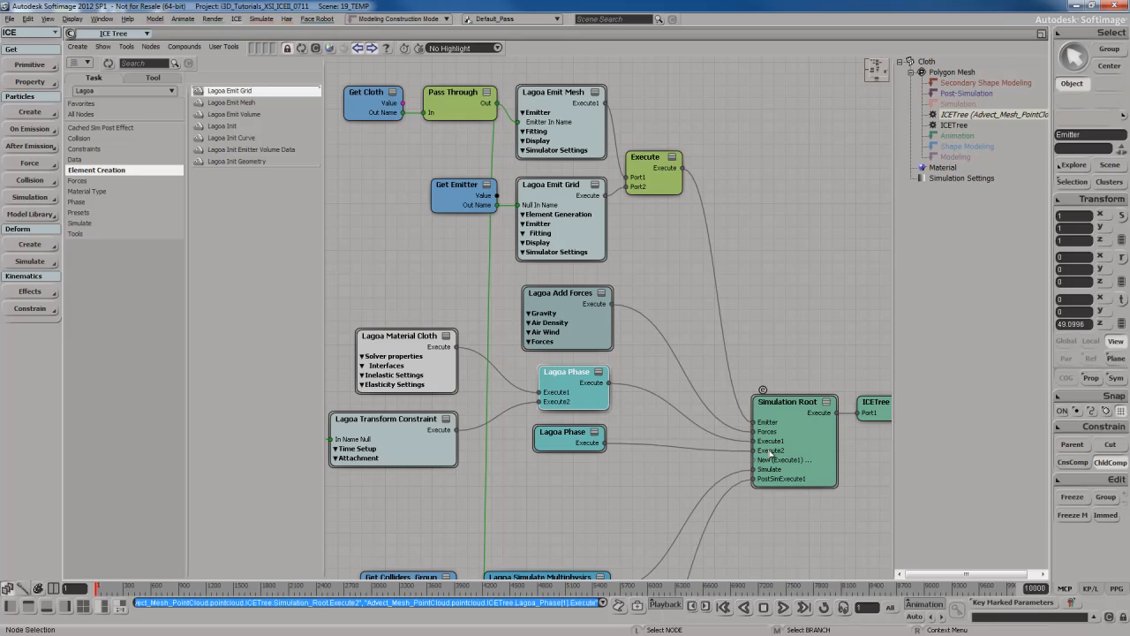
{"action": "left_click", "coordinate": [568, 477]}
Add a Lagoa Material Liquid Water compound from the Material Type category below the Lagoa Transform Constraint node
{"action": "left_click_drag", "start_coordinate": [537, 477], "coordinate": [565, 412]}
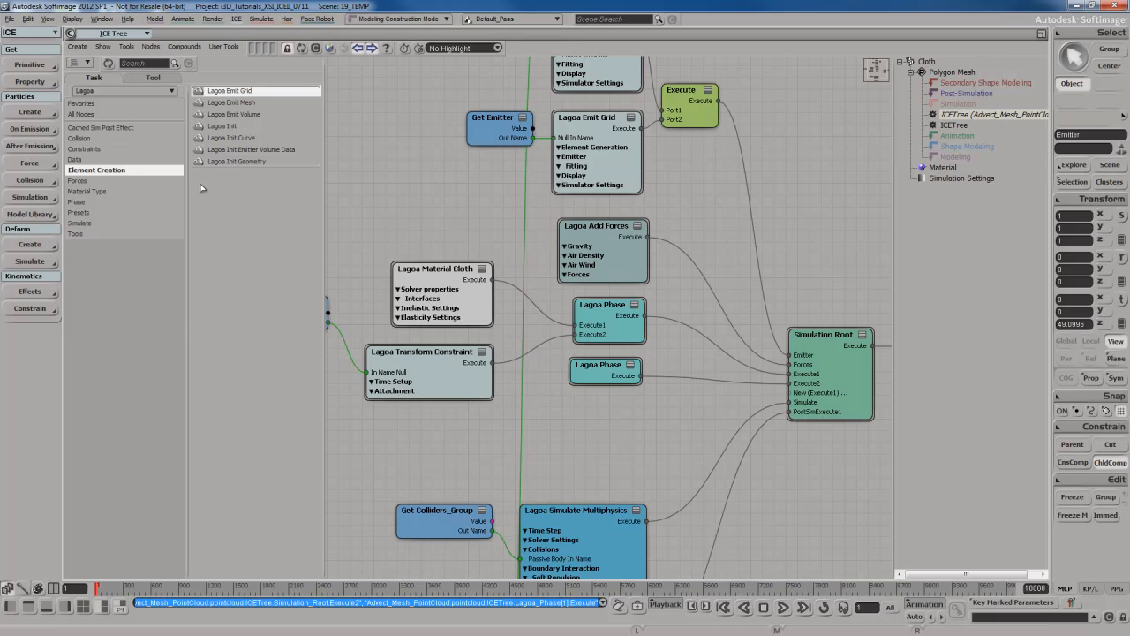
{"action": "left_click", "coordinate": [126, 192]}
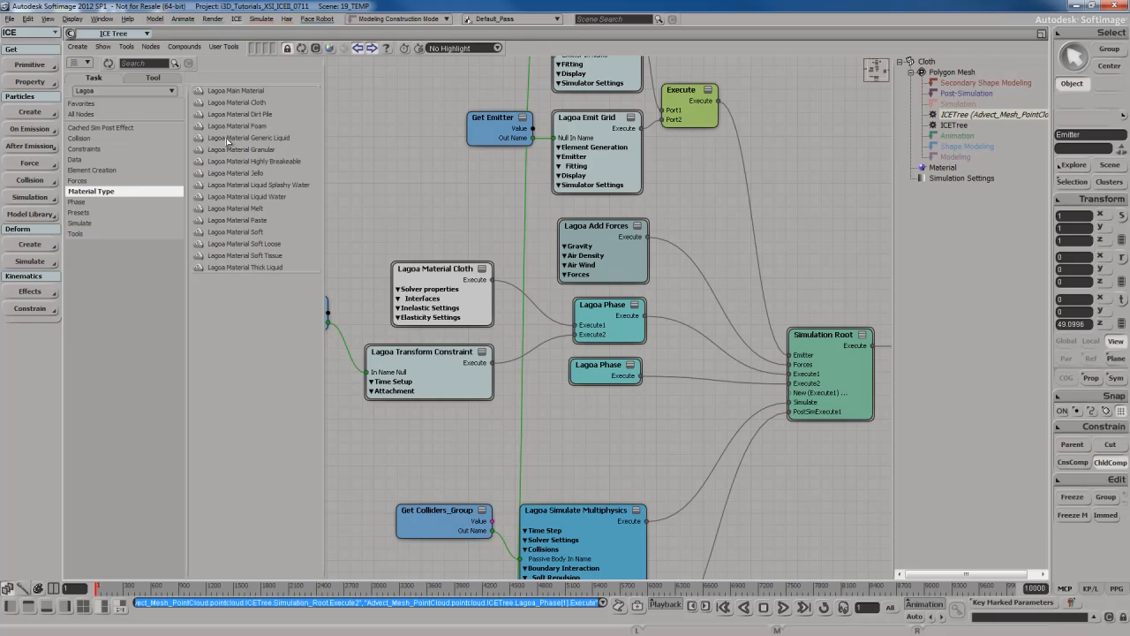
{"action": "left_click_drag", "start_coordinate": [241, 196], "coordinate": [411, 435]}
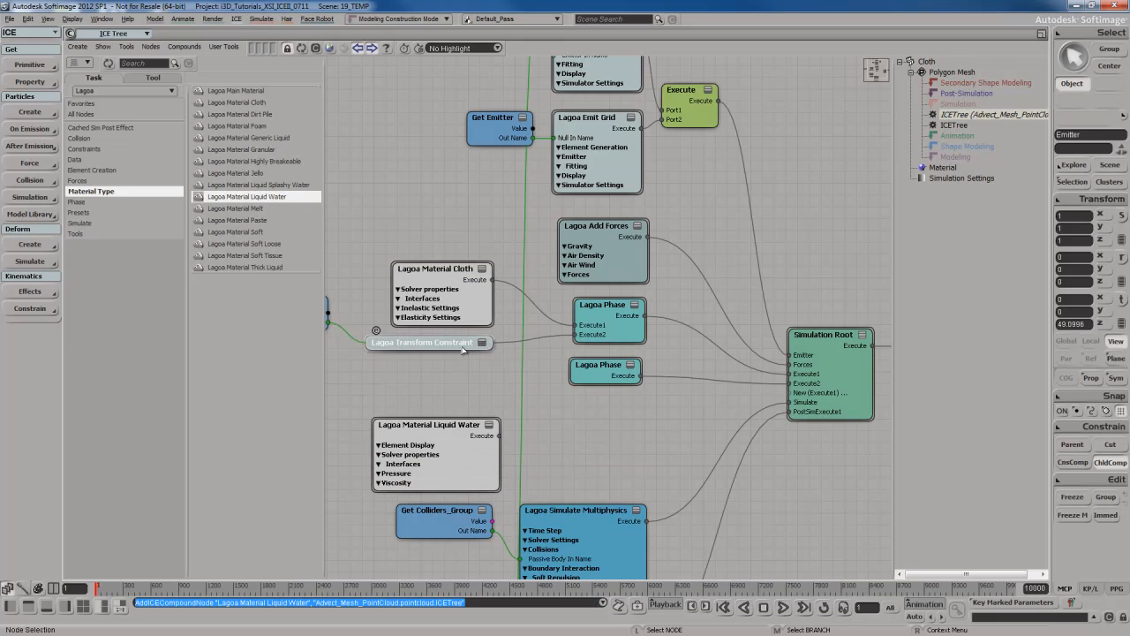
Collapse Lagoa Transform Constraint and move it up together with Lagoa Material Cloth and its group node
{"action": "left_click", "coordinate": [454, 348]}
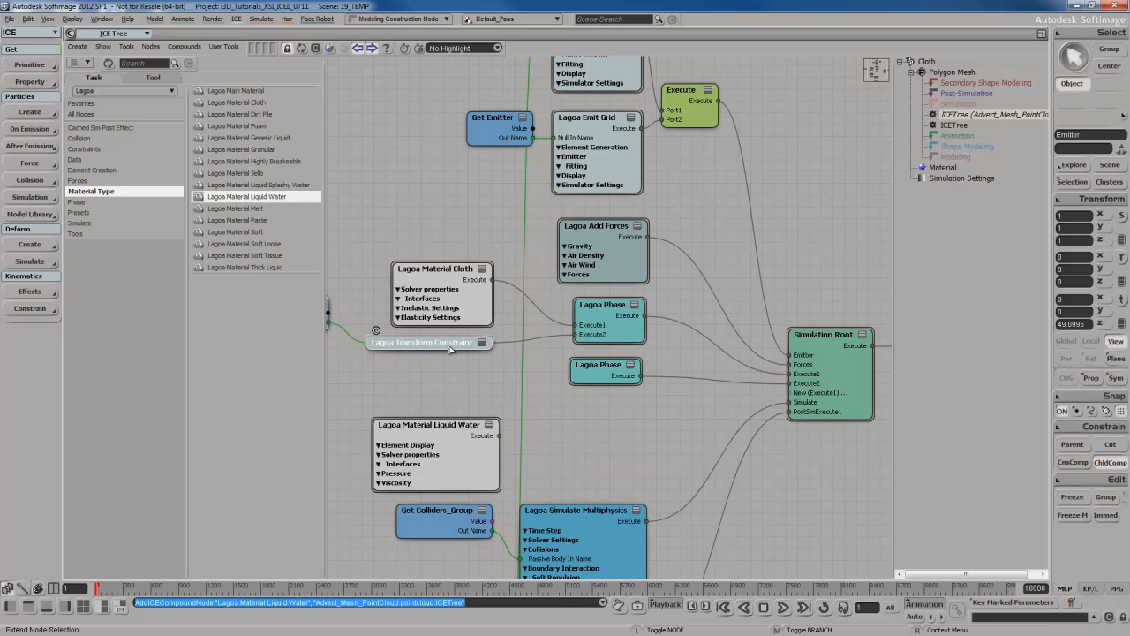
{"action": "key", "text": "ctrl+r"}
{"action": "left_click_drag", "start_coordinate": [441, 374], "coordinate": [470, 272]}
{"action": "left_click", "coordinate": [447, 345]}
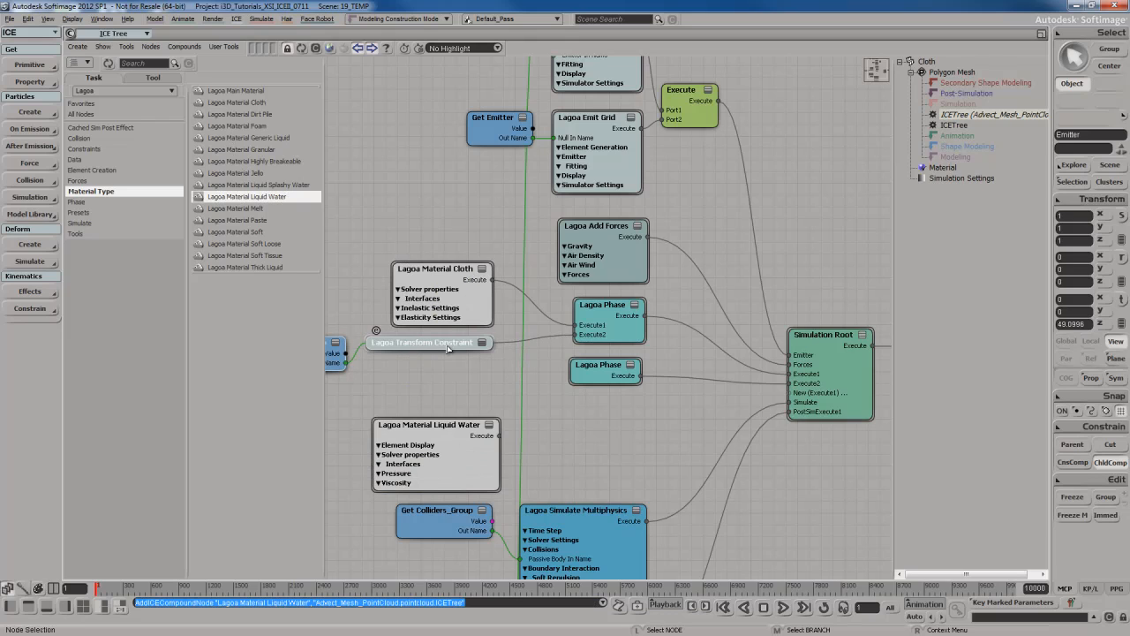
{"action": "left_click", "coordinate": [453, 318], "text": "shift"}
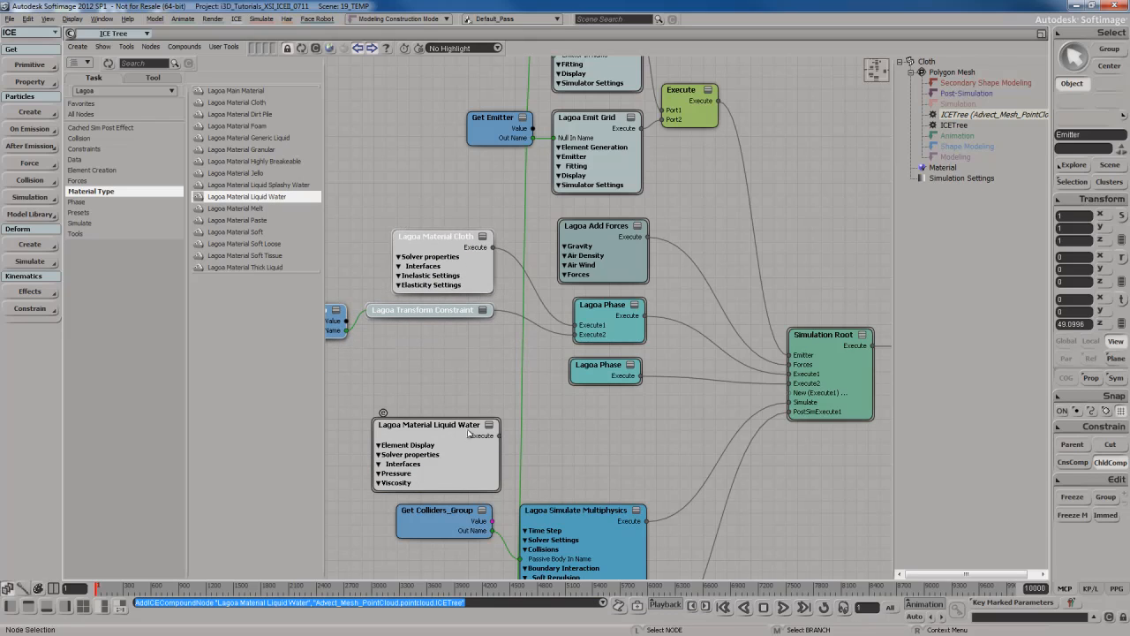
Connect Lagoa Material Liquid Water to the second Lagoa Phase's Execute1 port and position it below Lagoa Transform Constraint
{"action": "left_click_drag", "start_coordinate": [497, 435], "coordinate": [590, 375]}
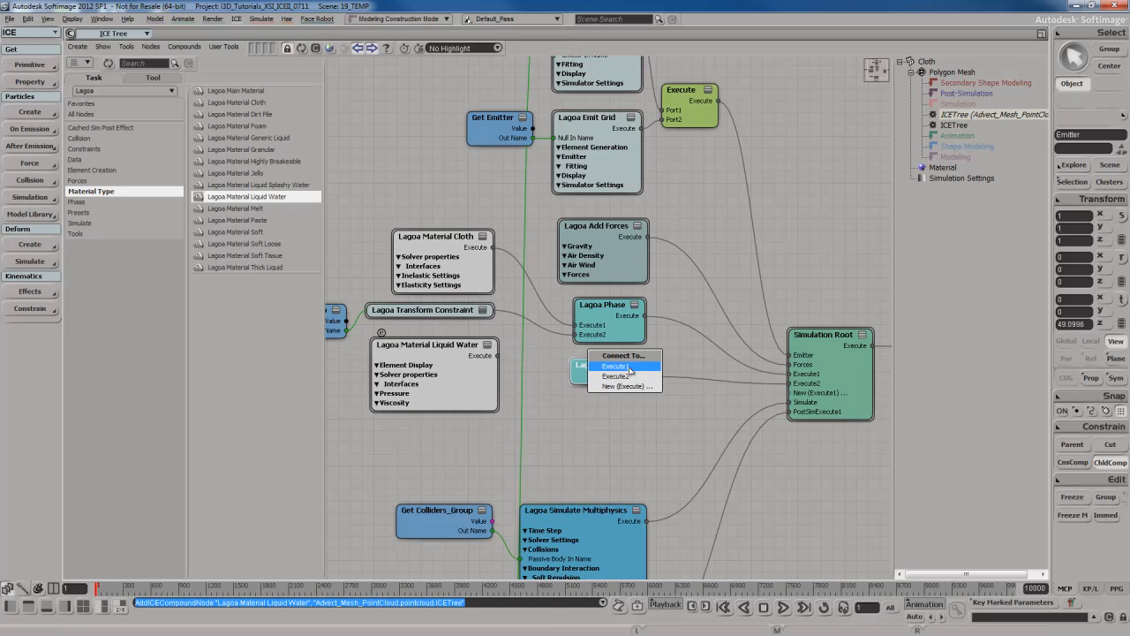
{"action": "left_click", "coordinate": [619, 365]}
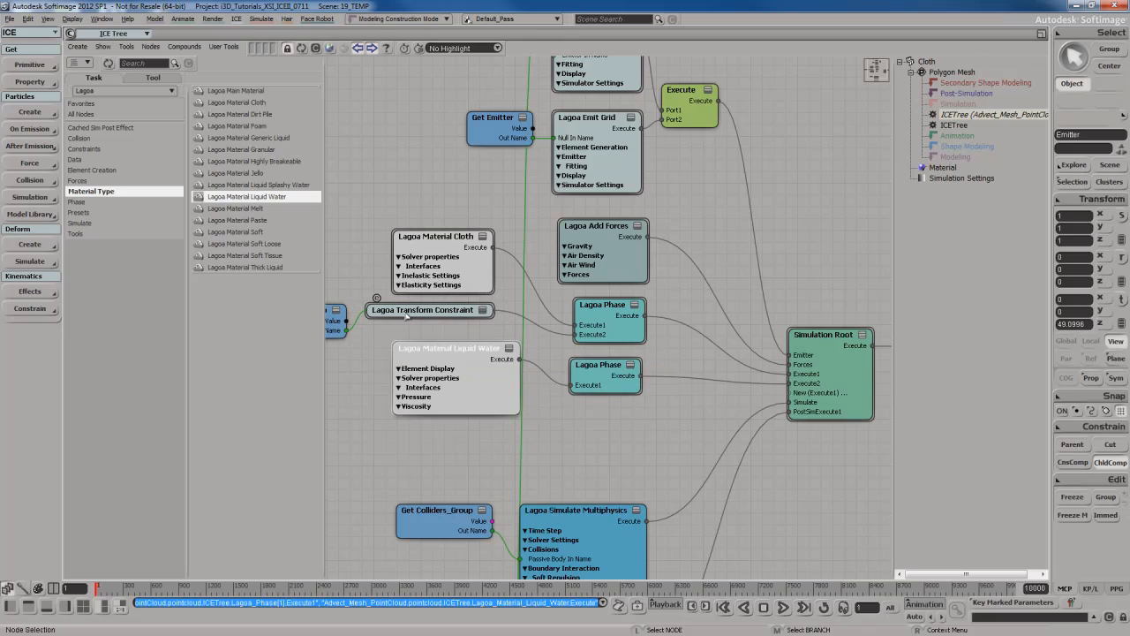
{"action": "left_click_drag", "start_coordinate": [468, 383], "coordinate": [476, 390]}
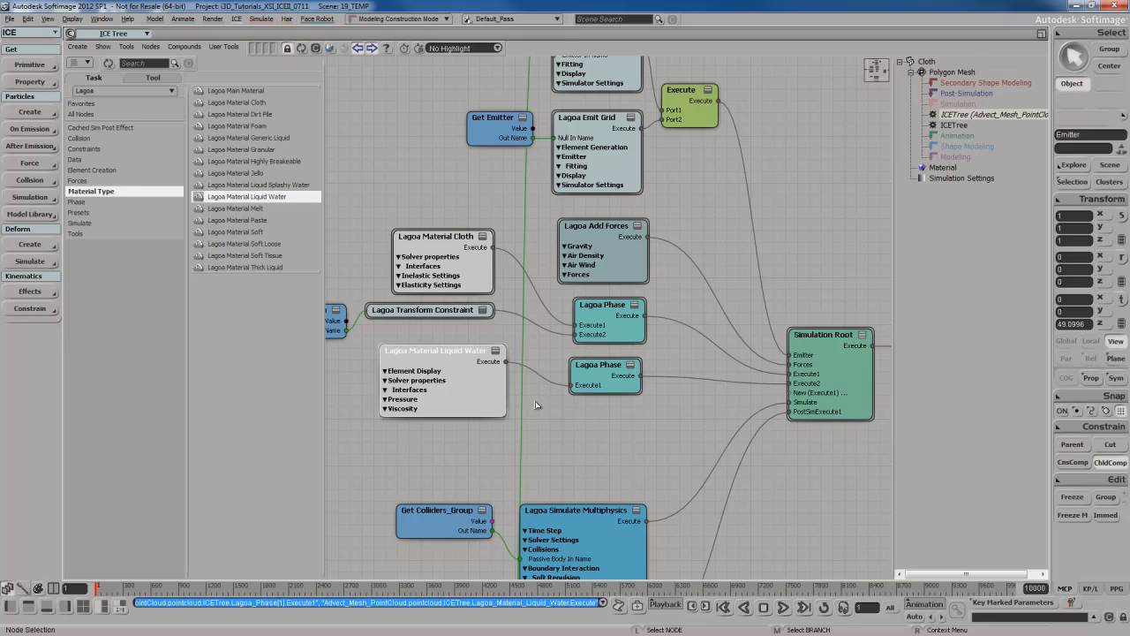
Review the Lagoa Material Liquid Water properties and align the second Lagoa Phase node beneath the first
{"action": "double_click", "coordinate": [469, 393]}
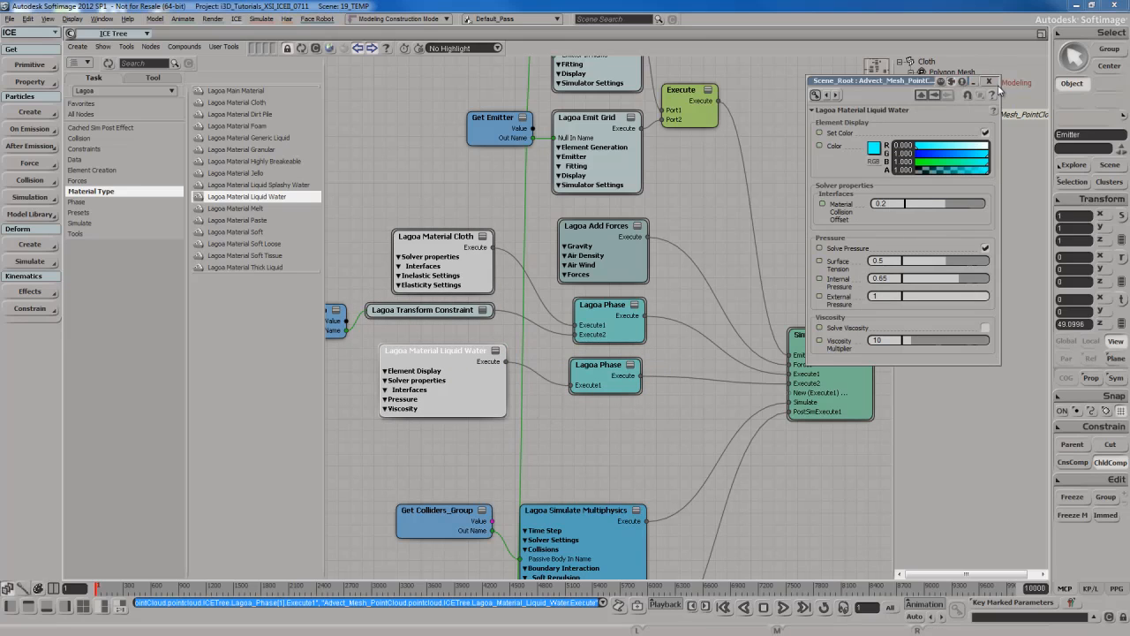
{"action": "left_click", "coordinate": [997, 82]}
{"action": "middle_click_drag", "start_coordinate": [732, 270], "coordinate": [705, 330]}
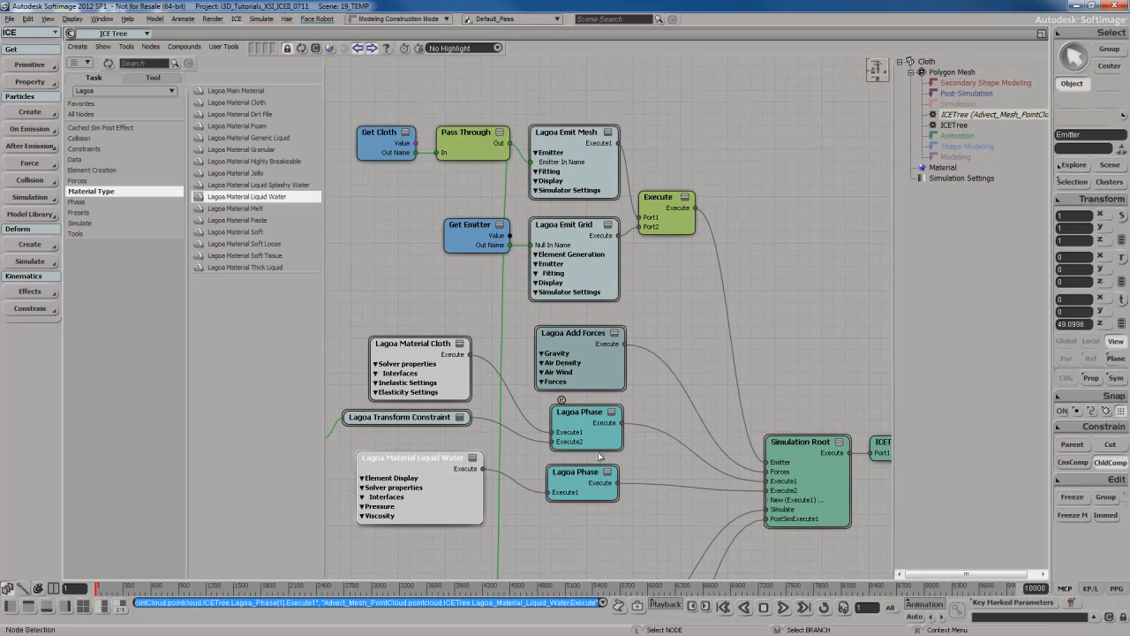
{"action": "left_click", "coordinate": [599, 481]}
{"action": "left_click_drag", "start_coordinate": [599, 481], "coordinate": [601, 482]}
{"action": "left_click", "coordinate": [670, 459]}
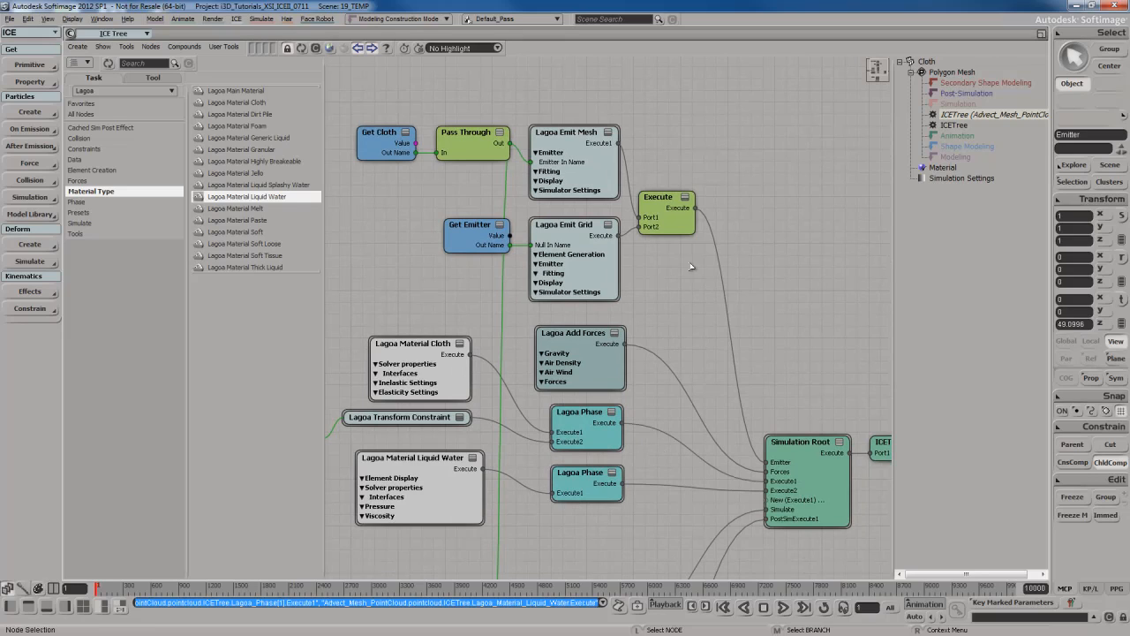
Examine the Phase parameter in Lagoa Emit Mesh's simulator settings, leave it at 0, and select the first Lagoa Phase node
{"action": "double_click", "coordinate": [603, 173]}
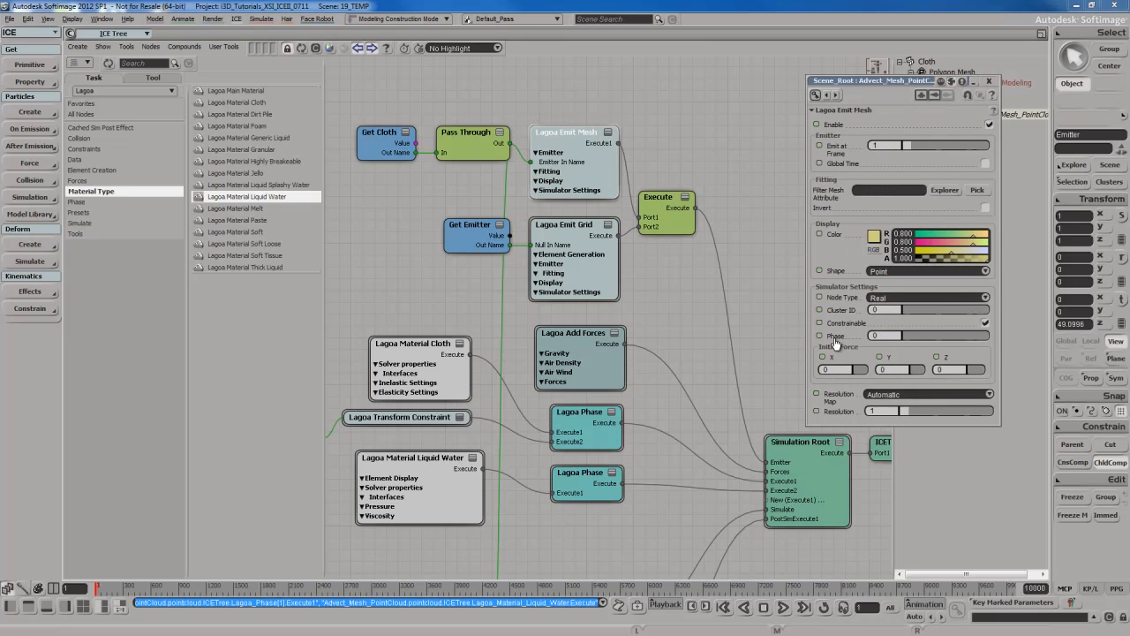
{"action": "left_click_drag", "start_coordinate": [941, 339], "coordinate": [1003, 338]}
{"action": "left_click_drag", "start_coordinate": [905, 333], "coordinate": [898, 336]}
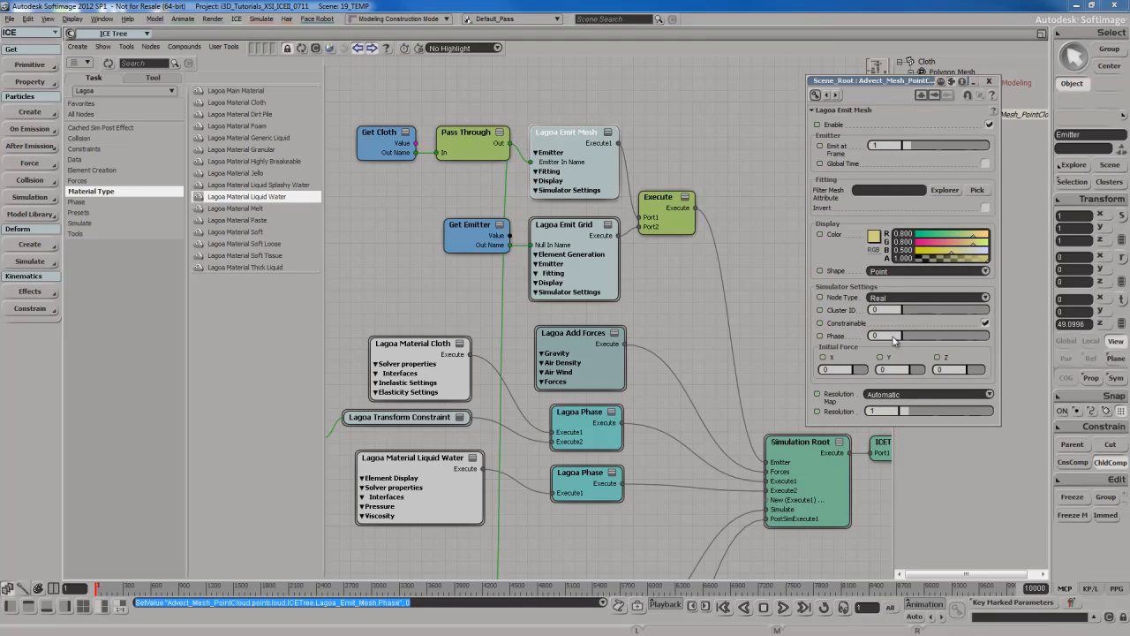
{"action": "left_click", "coordinate": [988, 81]}
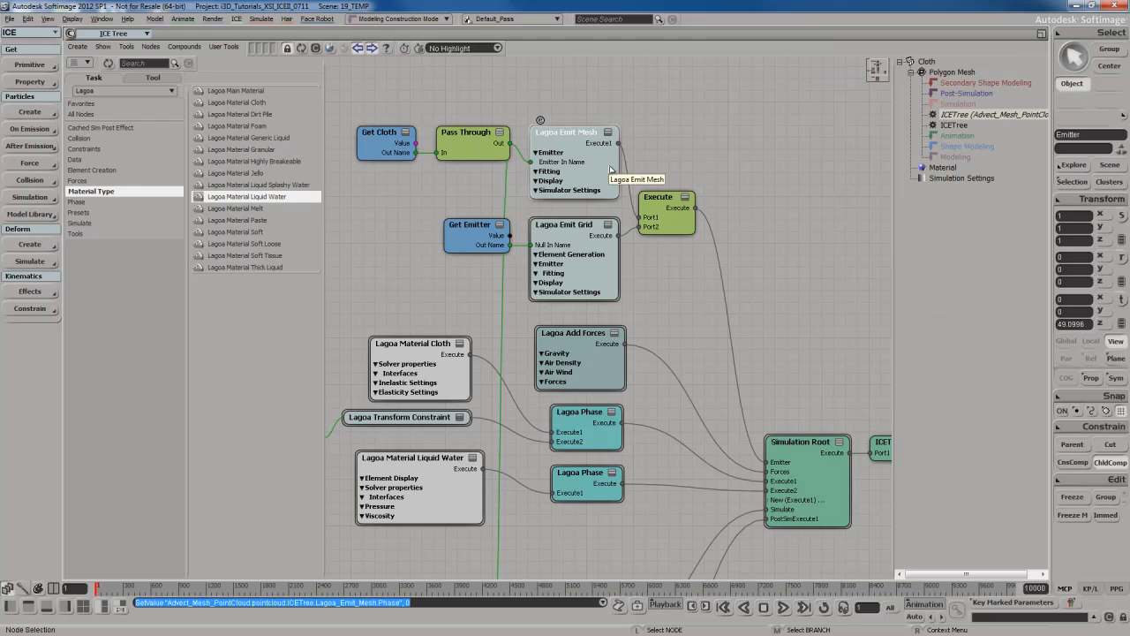
{"action": "left_click", "coordinate": [618, 438]}
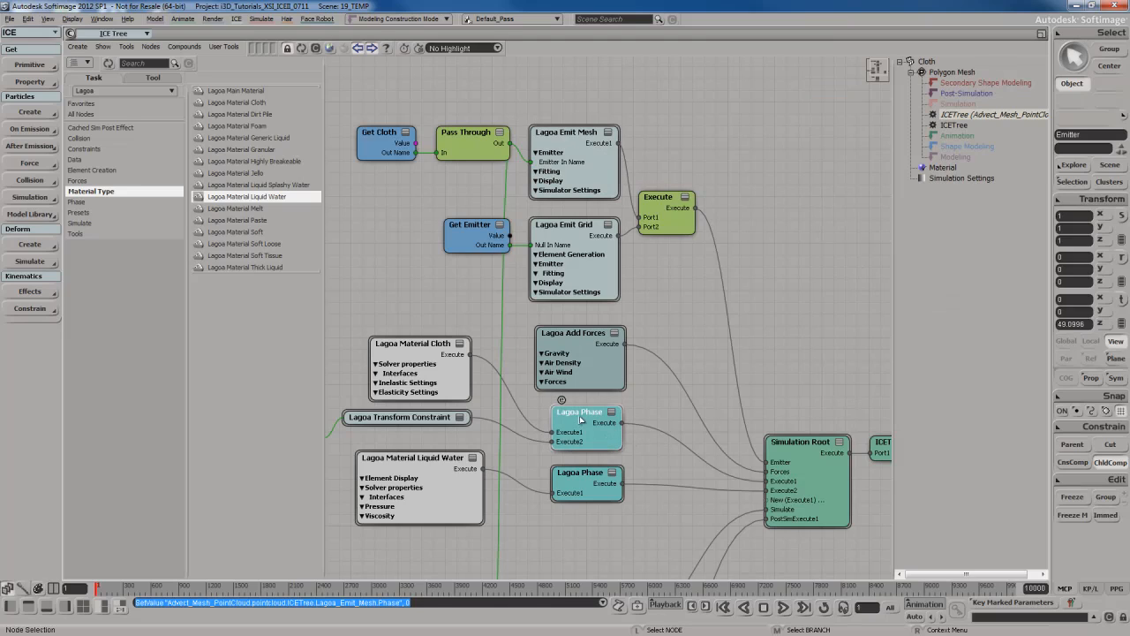
Check the first Lagoa Phase's Phase ID and set the Phase of Lagoa Emit Grid to 1
{"action": "double_click", "coordinate": [600, 438]}
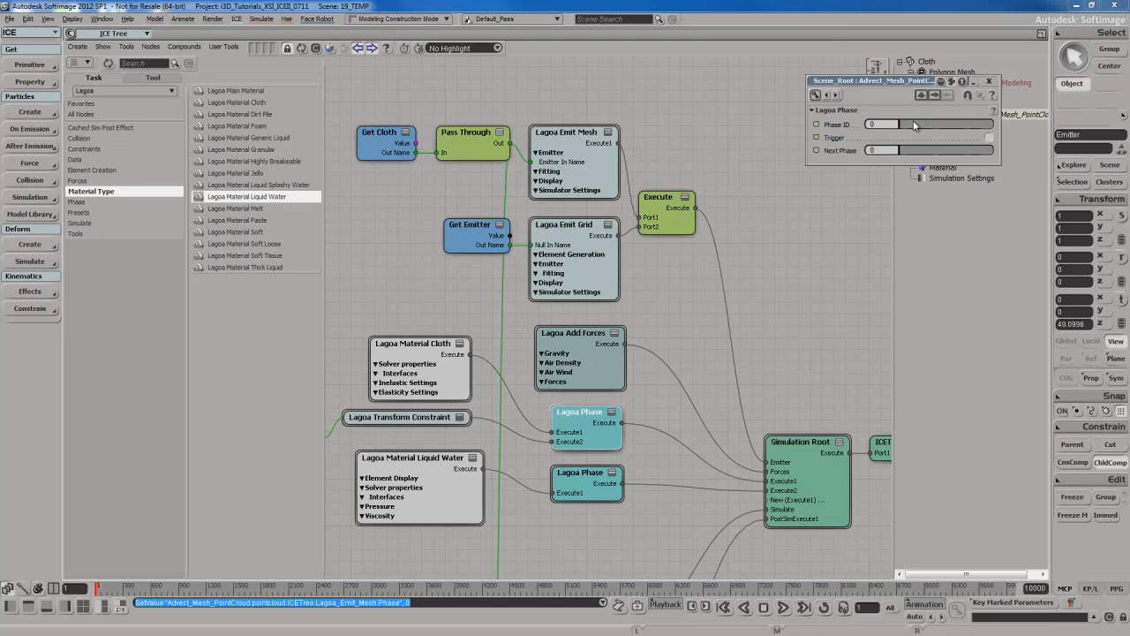
{"action": "left_click", "coordinate": [989, 81]}
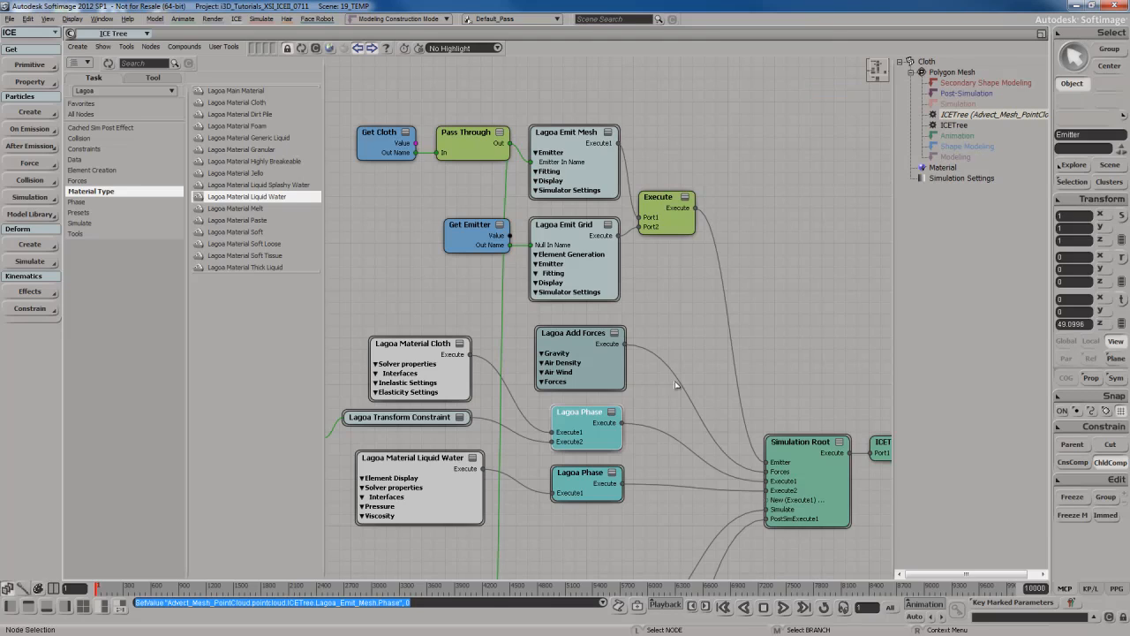
{"action": "double_click", "coordinate": [607, 272]}
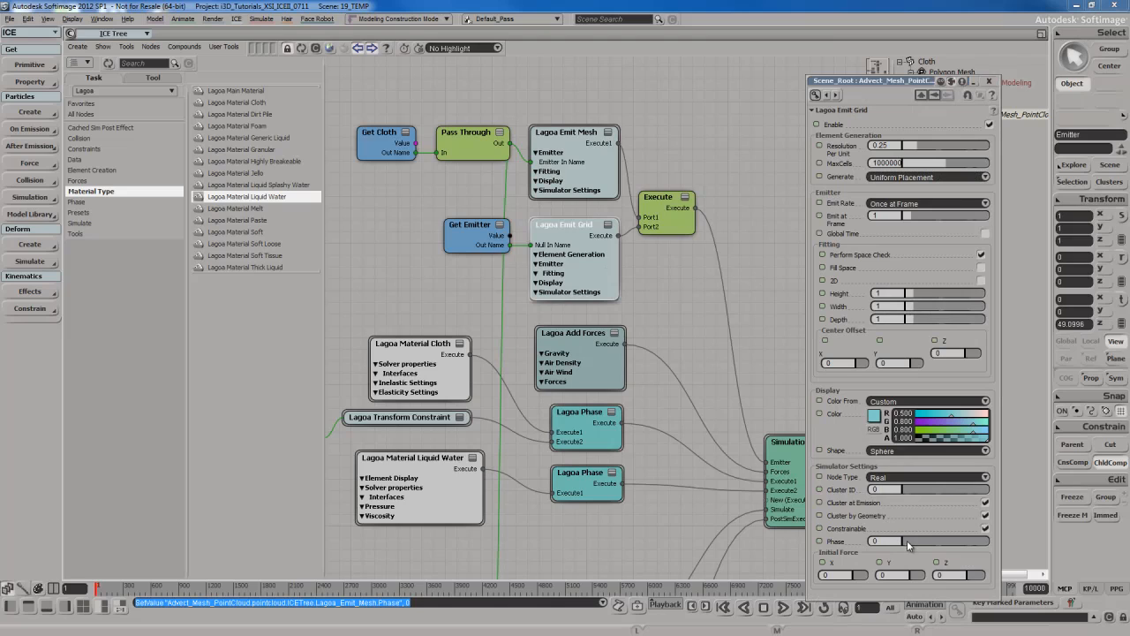
{"action": "left_click_drag", "start_coordinate": [908, 546], "coordinate": [916, 548]}
{"action": "left_click", "coordinate": [988, 80]}
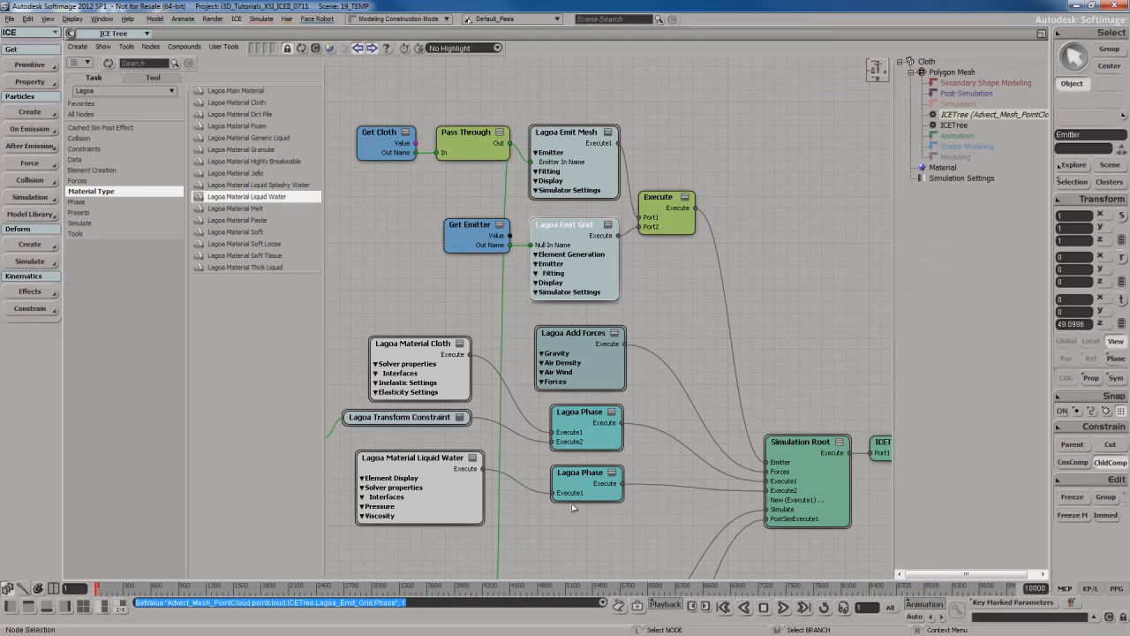
Set the Phase ID of the second Lagoa Phase node, which carries the liquid water material, to 1
{"action": "double_click", "coordinate": [604, 493]}
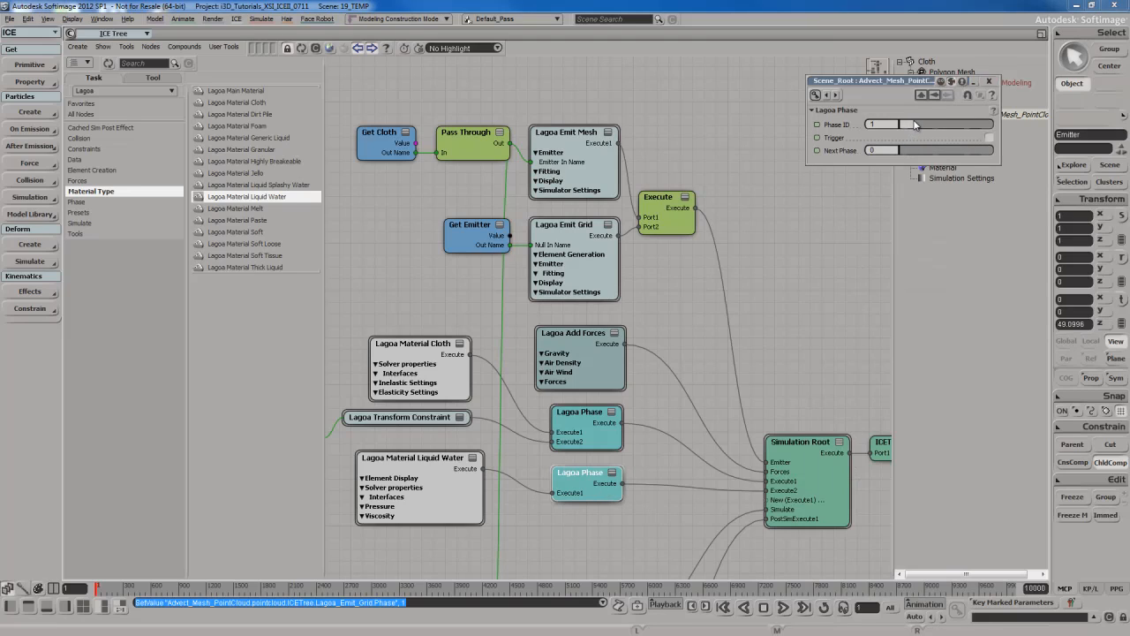
{"action": "left_click", "coordinate": [988, 80]}
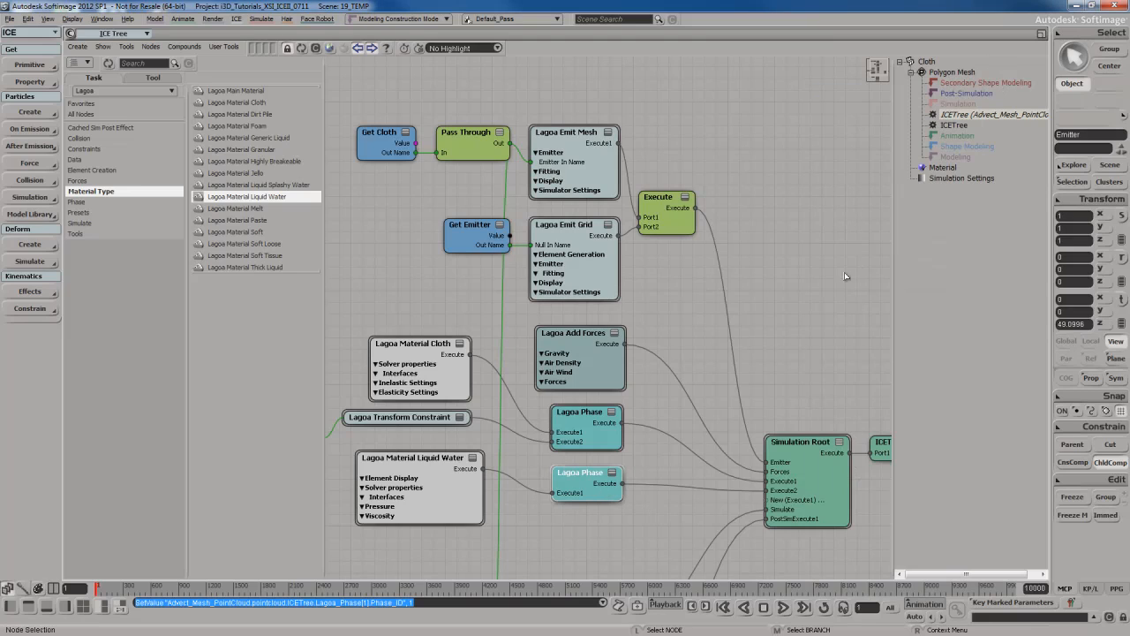
{"action": "left_click", "coordinate": [676, 333]}
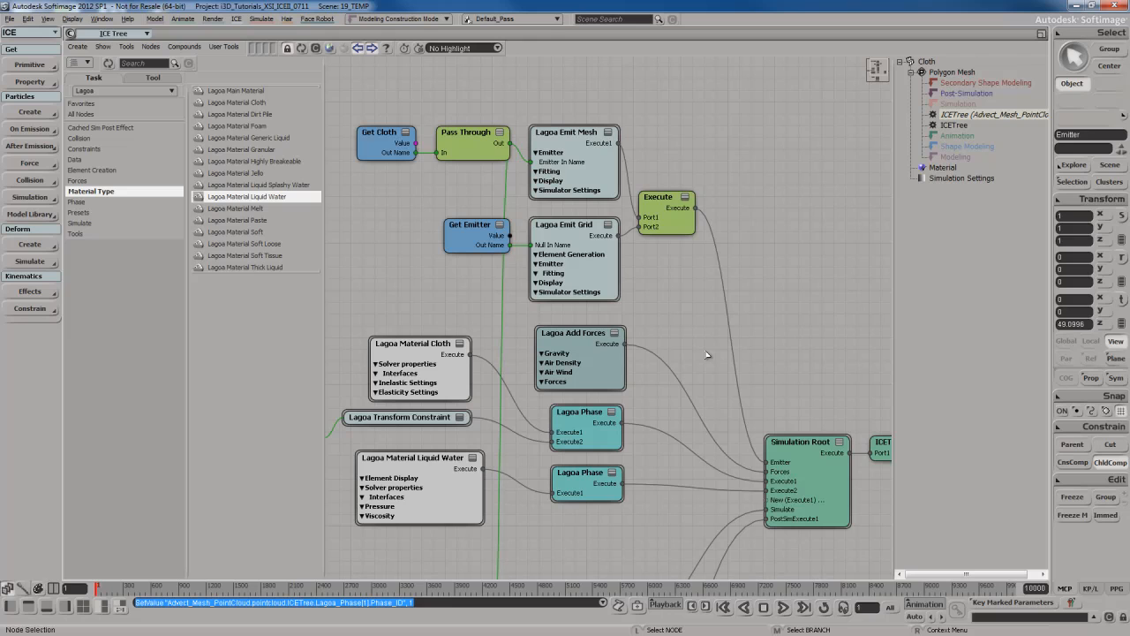
Disable Air Density in the Lagoa Add Forces node
{"action": "middle_click_drag", "start_coordinate": [638, 535], "coordinate": [650, 512]}
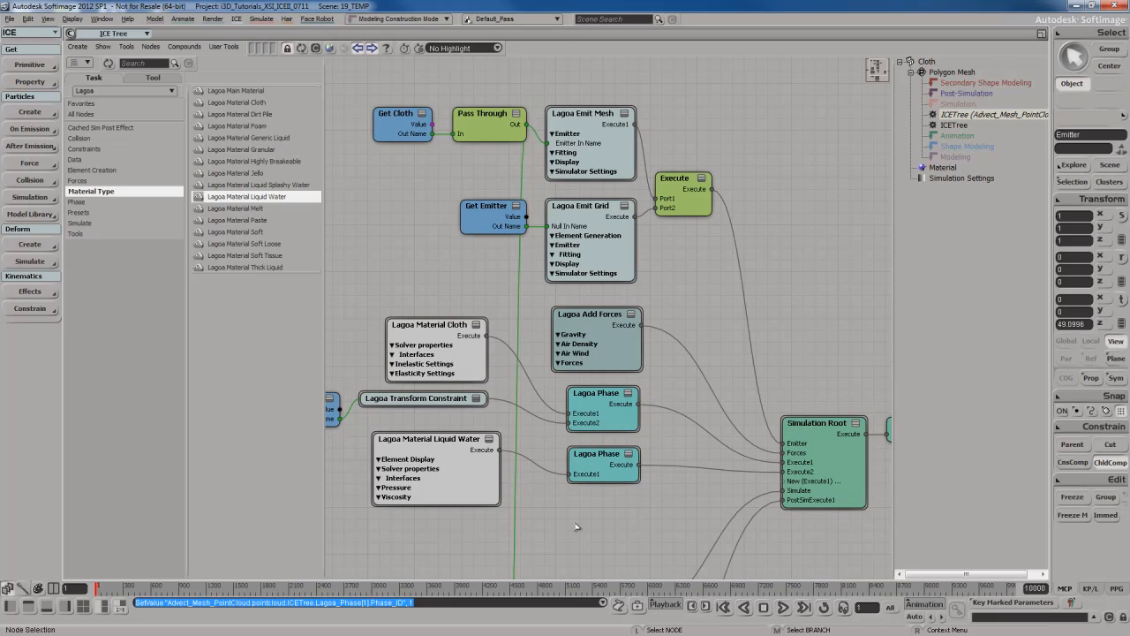
{"action": "middle_click_drag", "start_coordinate": [695, 307], "coordinate": [695, 329]}
{"action": "double_click", "coordinate": [614, 384]}
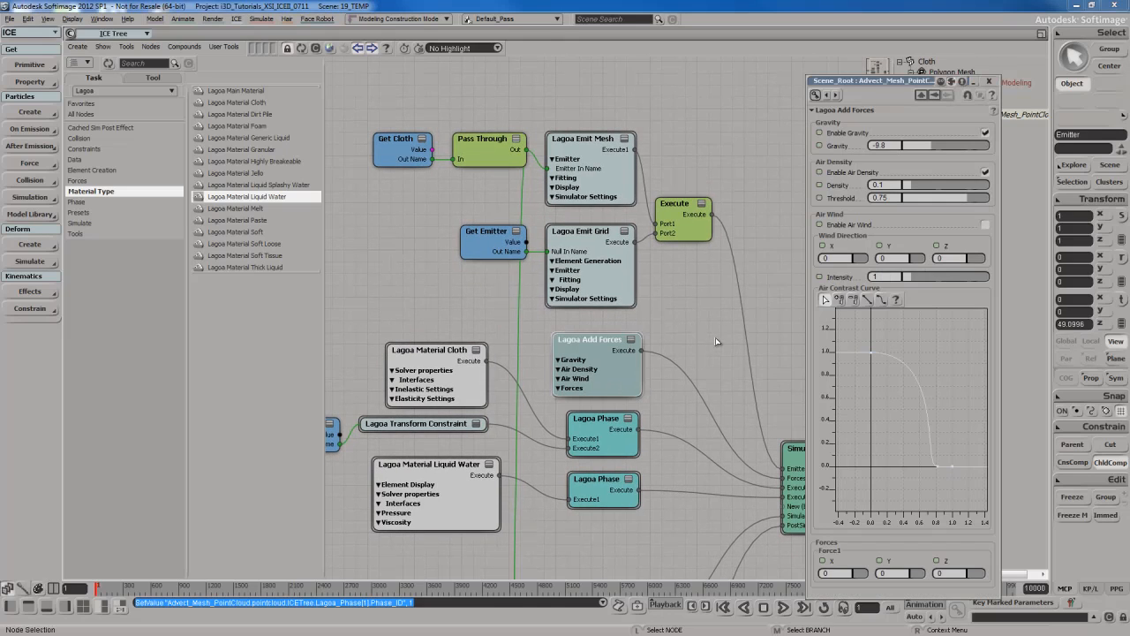
{"action": "left_click", "coordinate": [986, 173]}
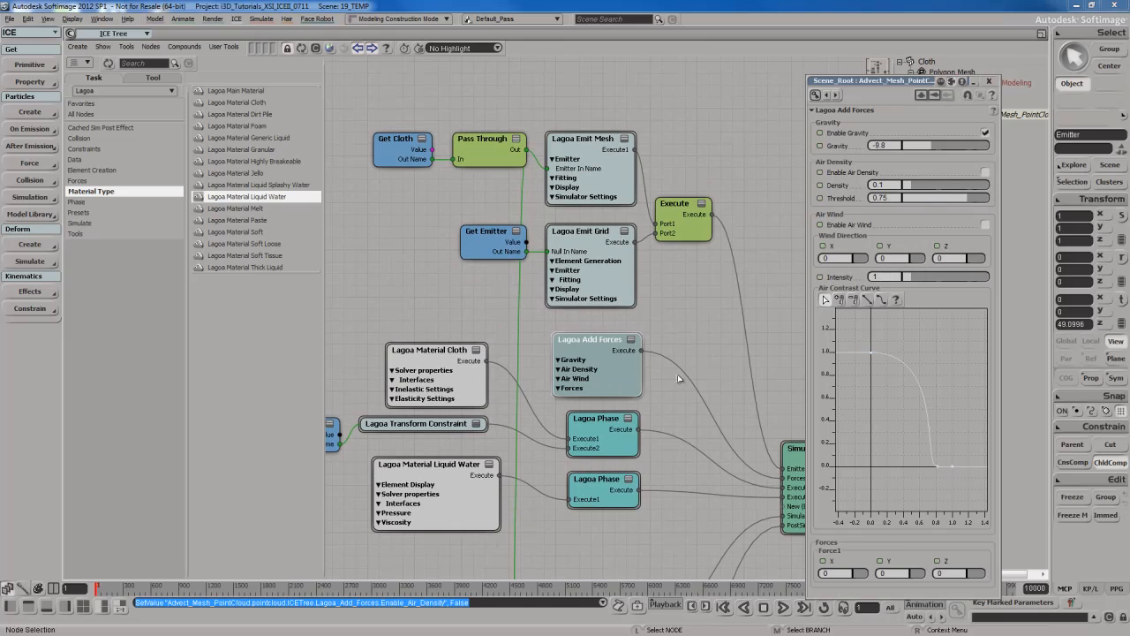
{"action": "left_click", "coordinate": [989, 81]}
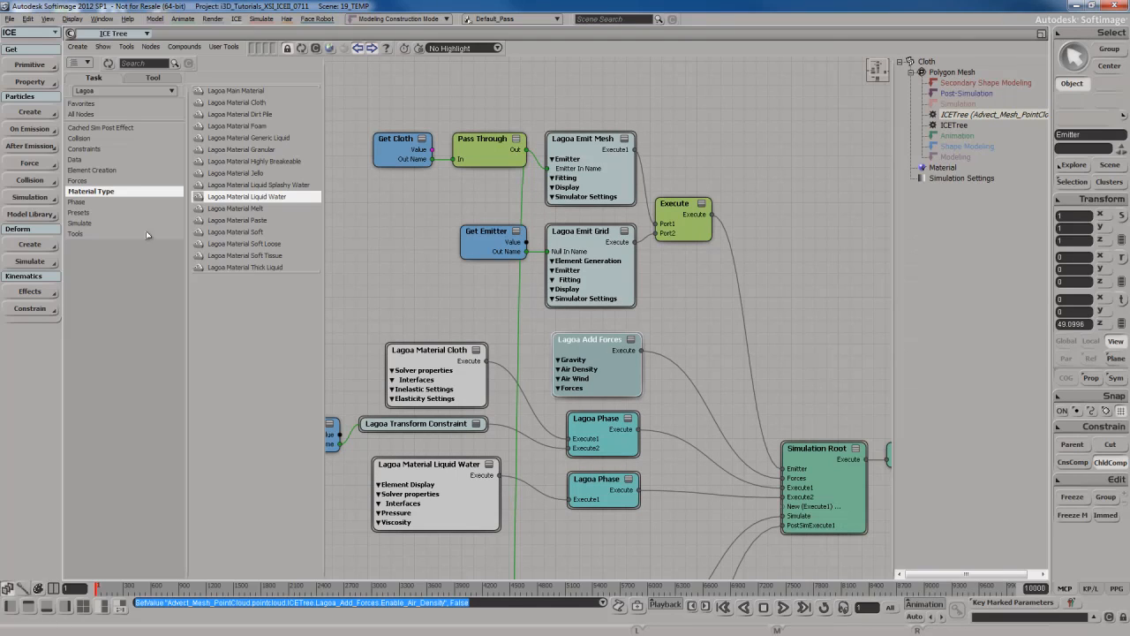
Add a Lagoa Air Density force node above Lagoa Material Cloth and connect its Force output to Lagoa Add Forces' Force1 port
{"action": "left_click", "coordinate": [81, 181]}
{"action": "left_click_drag", "start_coordinate": [232, 102], "coordinate": [507, 313]}
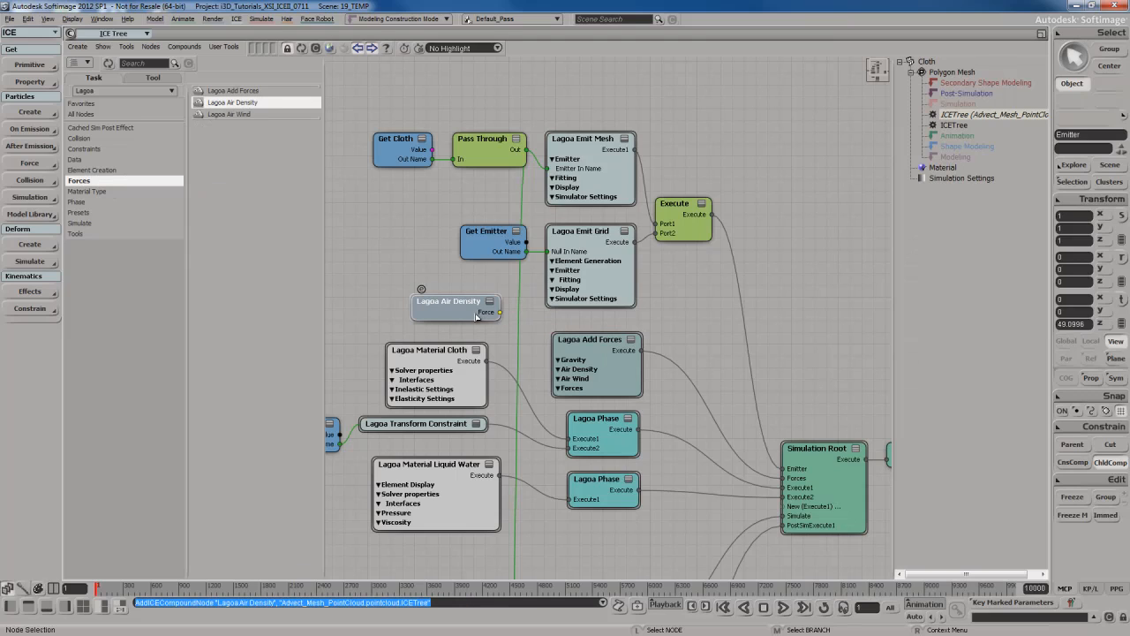
{"action": "left_click_drag", "start_coordinate": [471, 308], "coordinate": [590, 362]}
{"action": "mouse_move", "coordinate": [639, 379]}
{"action": "left_click", "coordinate": [678, 379]}
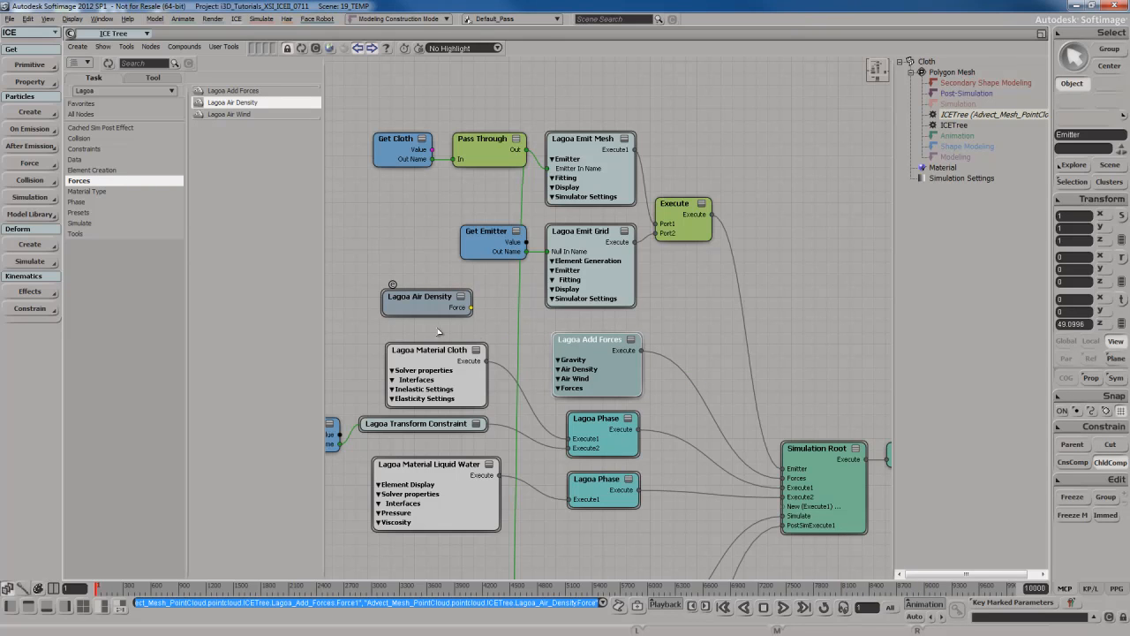
{"action": "middle_click_drag", "start_coordinate": [801, 320], "coordinate": [763, 291]}
{"action": "scroll", "coordinate": [763, 287], "scroll_direction": "down", "scroll_amount": 2}
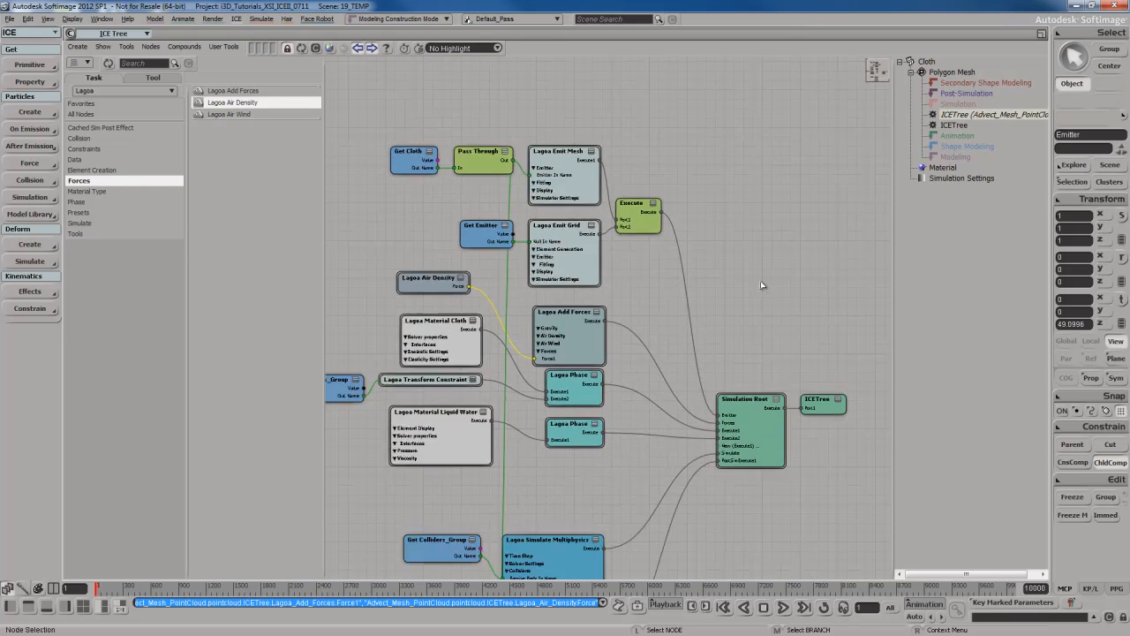
{"action": "scroll", "coordinate": [763, 285], "scroll_direction": "up", "scroll_amount": 2}
{"action": "middle_click_drag", "start_coordinate": [744, 234], "coordinate": [794, 313]}
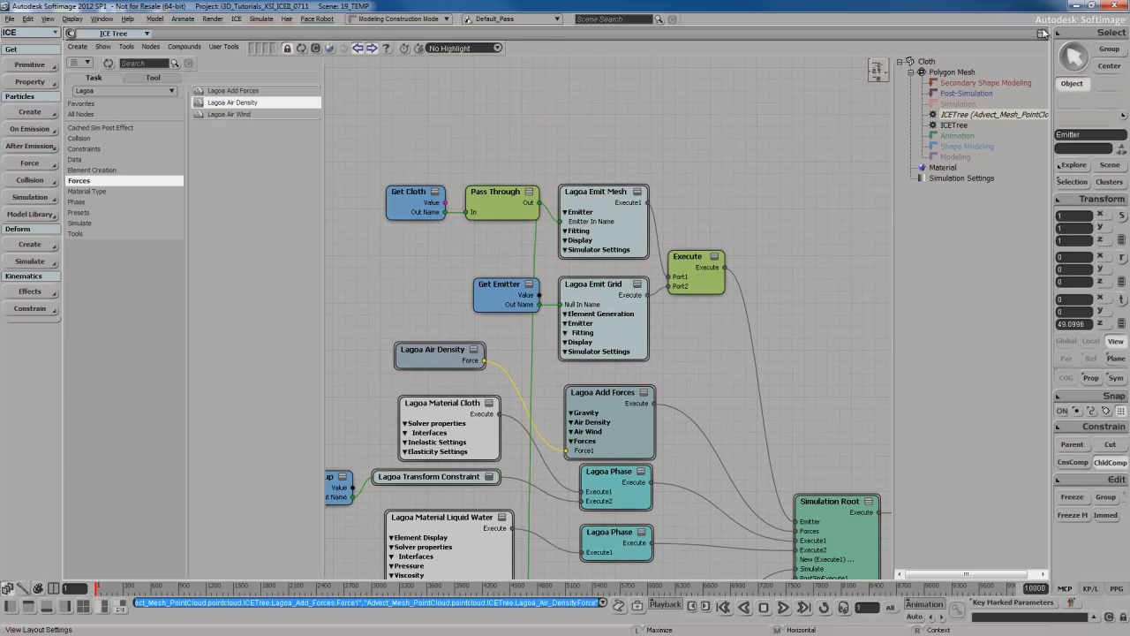
Restore the split layout with the camera viewport, frame the cloth and Emitter null, and check the emitter's local Z direction
{"action": "left_click", "coordinate": [1042, 33]}
{"action": "key", "text": "s"}
{"action": "mouse_move", "coordinate": [694, 207]}
{"action": "right_mouse_down"}
{"action": "mouse_move", "coordinate": [734, 209]}
{"action": "mouse_move", "coordinate": [711, 222]}
{"action": "mouse_move", "coordinate": [732, 182]}
{"action": "mouse_move", "coordinate": [730, 199]}
{"action": "right_mouse_up"}
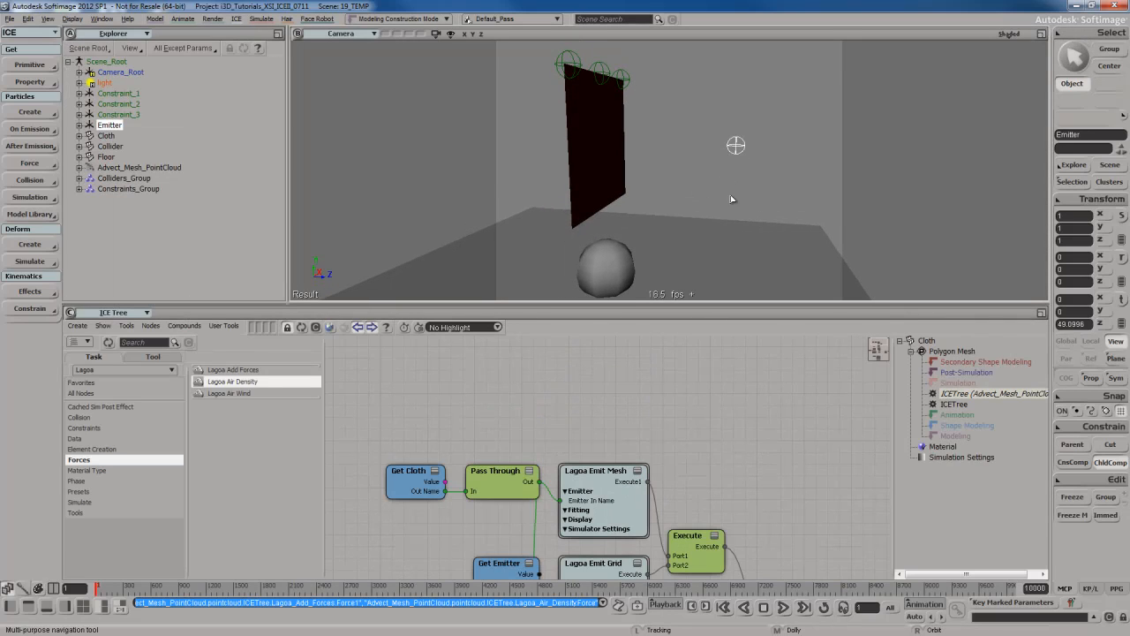
{"action": "key", "text": "space"}
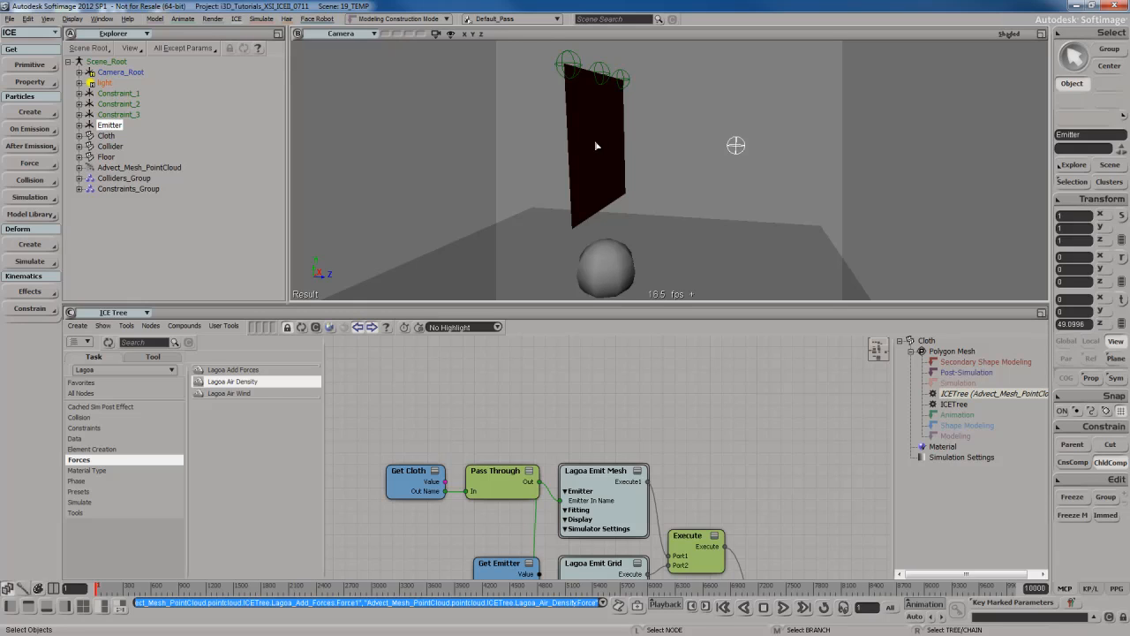
{"action": "key", "text": "v"}
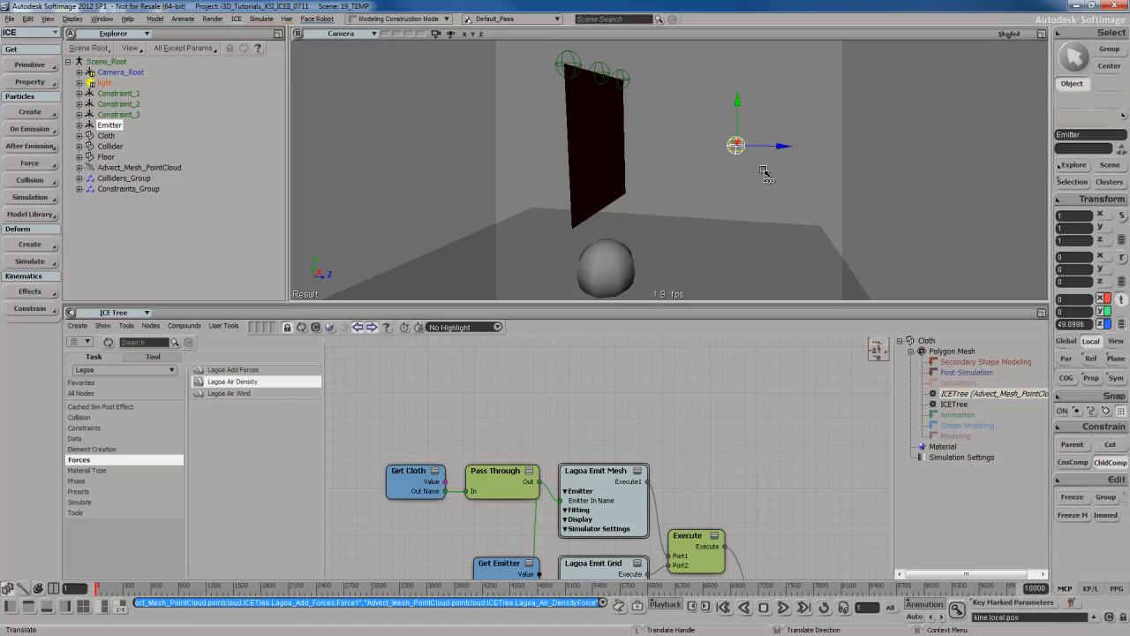
{"action": "key", "text": "space"}
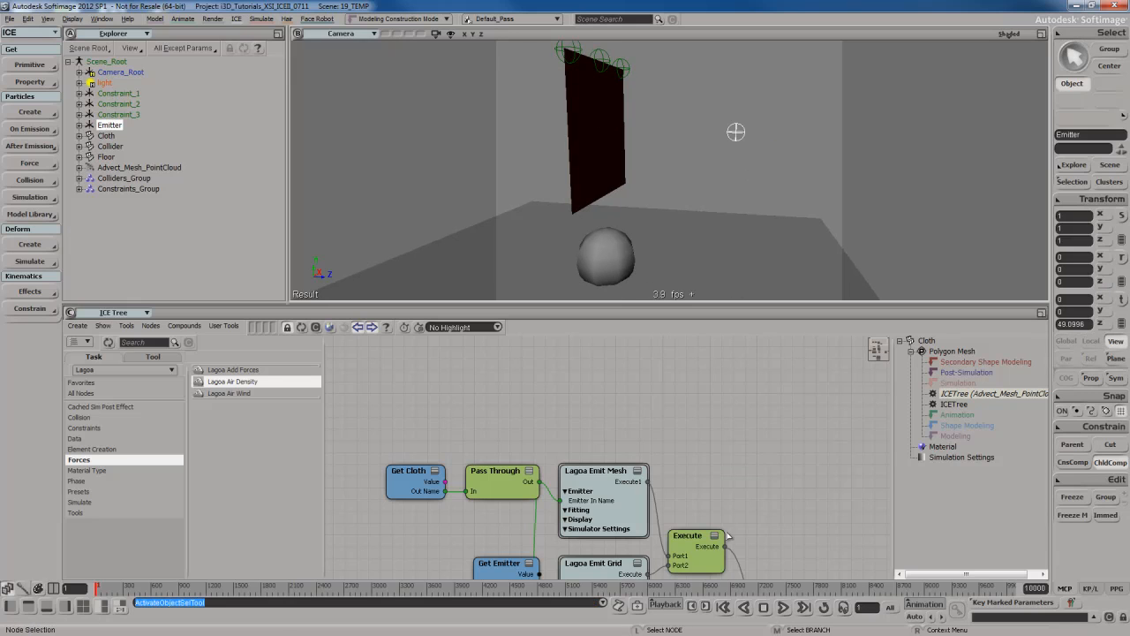
Set Lagoa Emit Grid's Initial Force Z to -20 and its Resolution Per Unit to 0.5
{"action": "left_click_drag", "start_coordinate": [727, 563], "coordinate": [727, 489]}
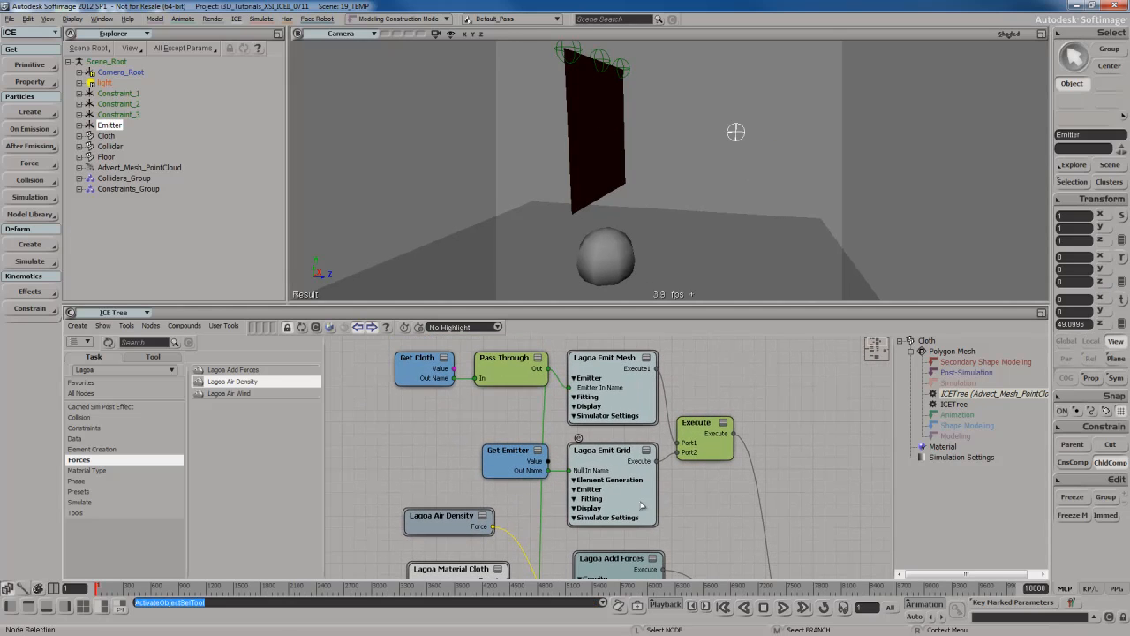
{"action": "double_click", "coordinate": [649, 498]}
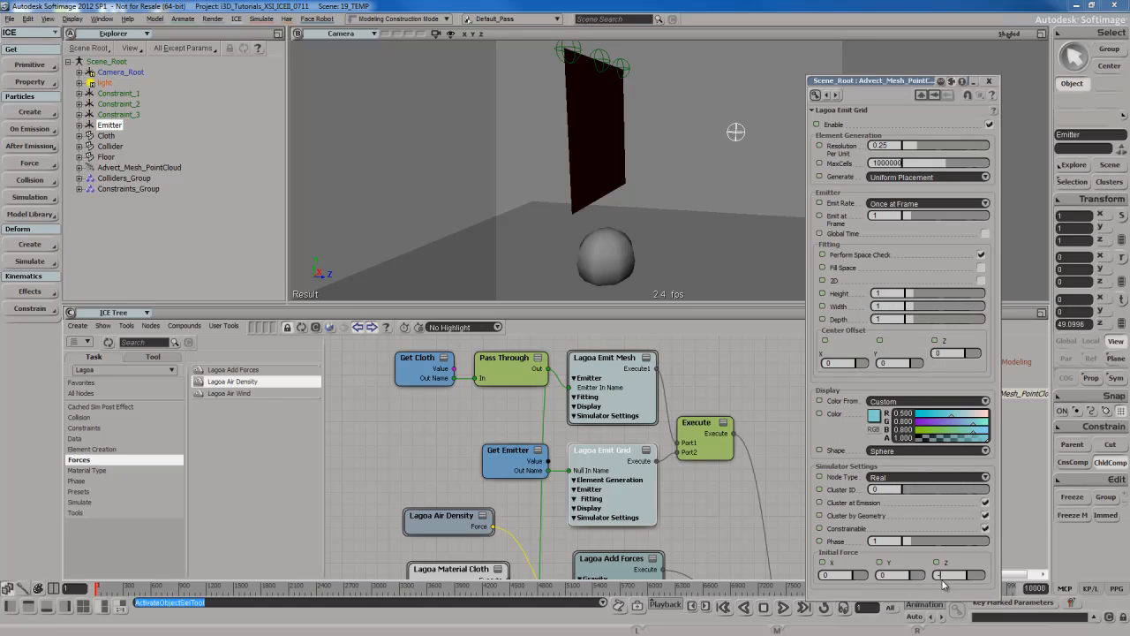
{"action": "type", "text": "0"}
{"action": "key", "text": "Return"}
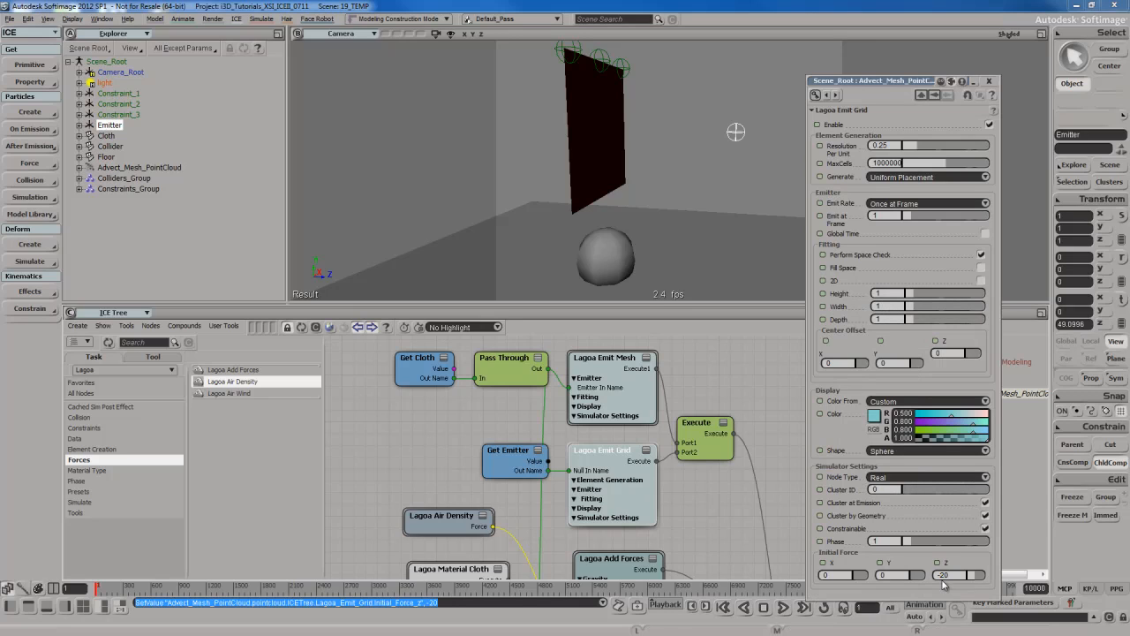
{"action": "left_click", "coordinate": [899, 145]}
{"action": "left_click_drag", "start_coordinate": [913, 147], "coordinate": [939, 152]}
{"action": "left_click", "coordinate": [895, 146]}
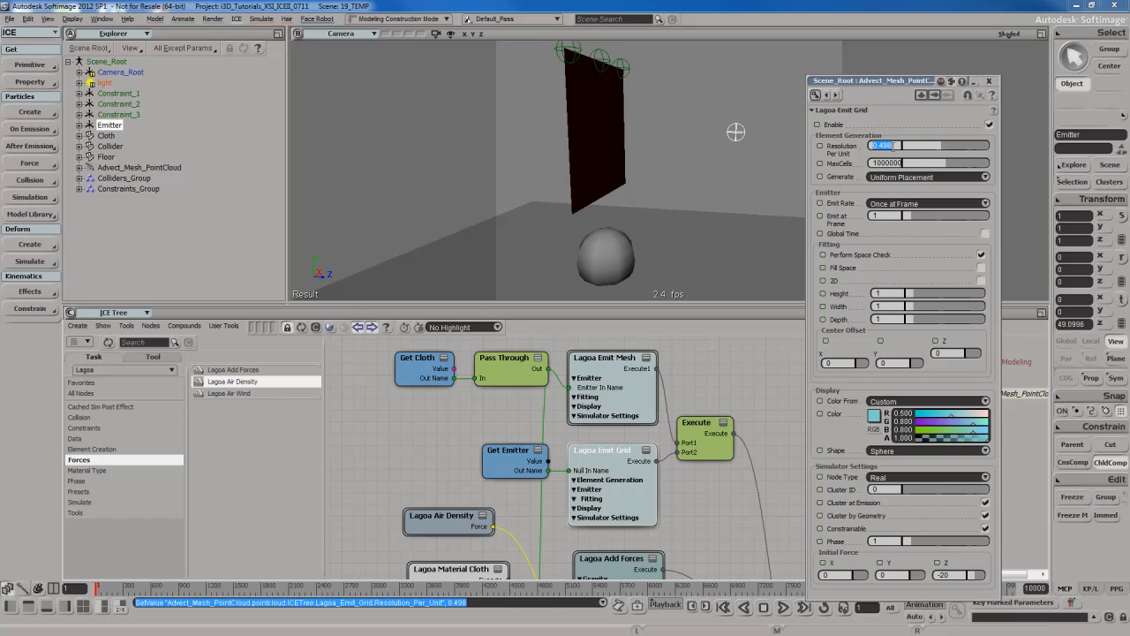
{"action": "type", "text": "0.5"}
{"action": "key", "text": "Return"}
Set Lagoa Emit Grid's Emit Rate to Every Frame and its Generate mode to Hex
{"action": "left_click", "coordinate": [923, 206]}
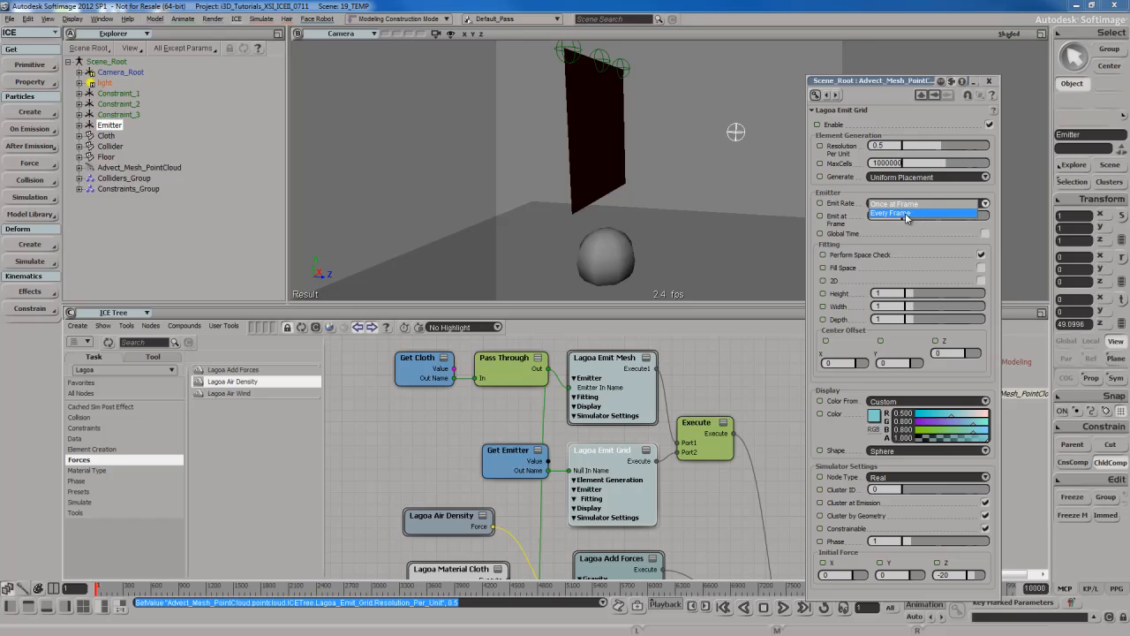
{"action": "left_click", "coordinate": [906, 214]}
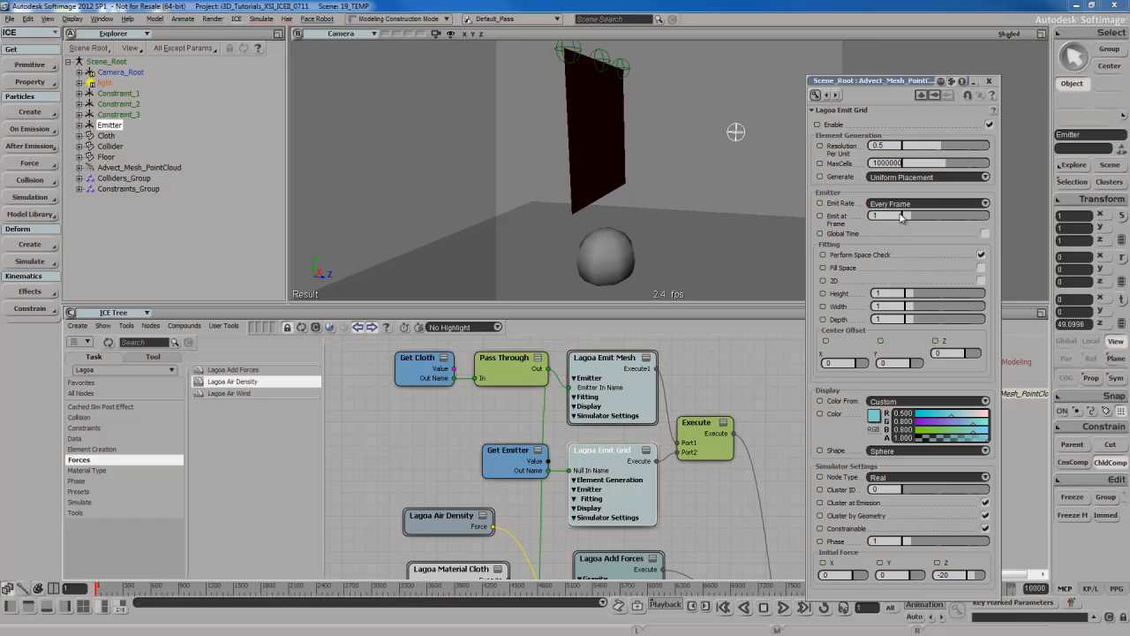
{"action": "left_click", "coordinate": [925, 177]}
{"action": "left_click", "coordinate": [918, 193]}
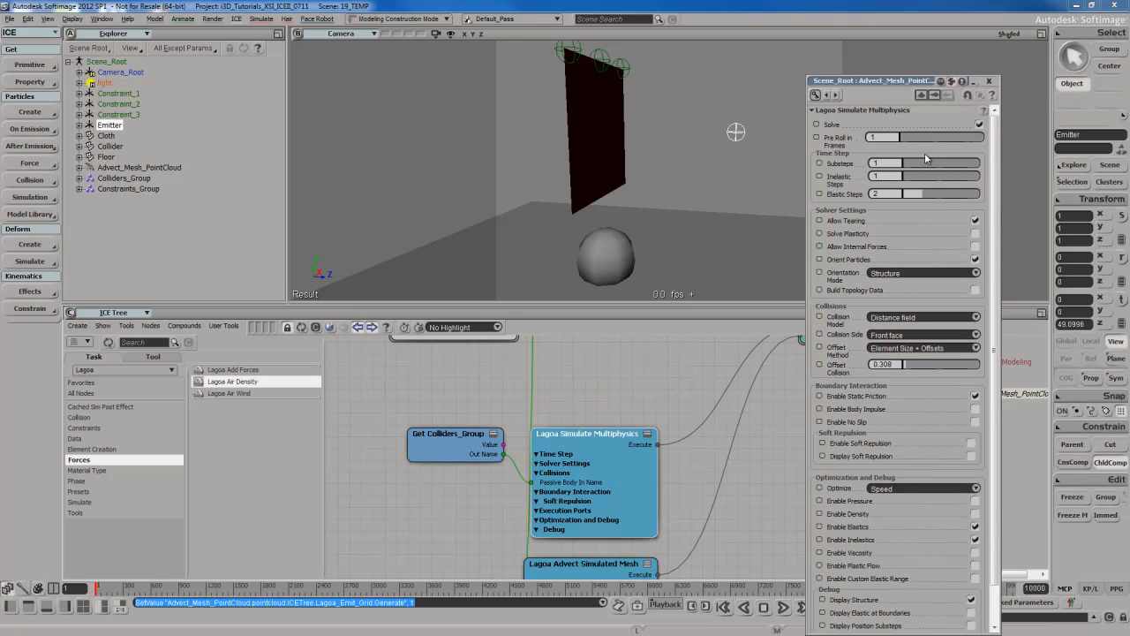
Close the Lagoa Simulate Multiphysics properties, save the scene, and play the simulation to about frame 20
{"action": "left_click", "coordinate": [989, 80]}
{"action": "key", "text": "ctrl+s"}
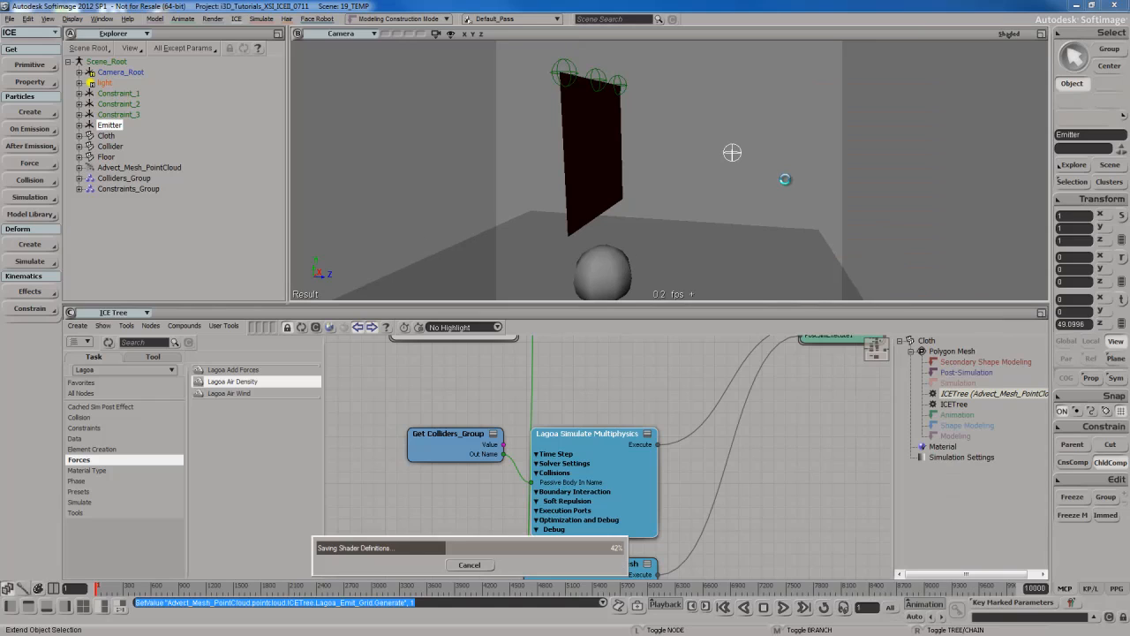
{"action": "key", "text": "s"}
{"action": "mouse_move", "coordinate": [780, 182]}
{"action": "right_mouse_down"}
{"action": "mouse_move", "coordinate": [785, 173]}
{"action": "mouse_move", "coordinate": [792, 213]}
{"action": "mouse_move", "coordinate": [790, 168]}
{"action": "right_mouse_up"}
{"action": "key", "text": "F10"}
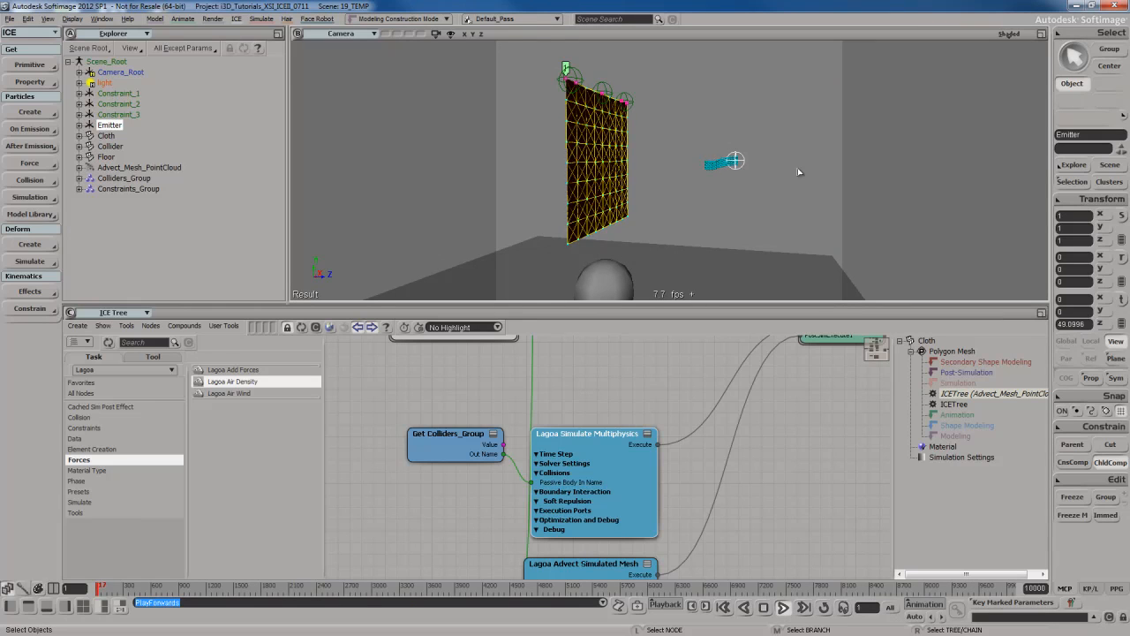
{"action": "key", "text": "Escape"}
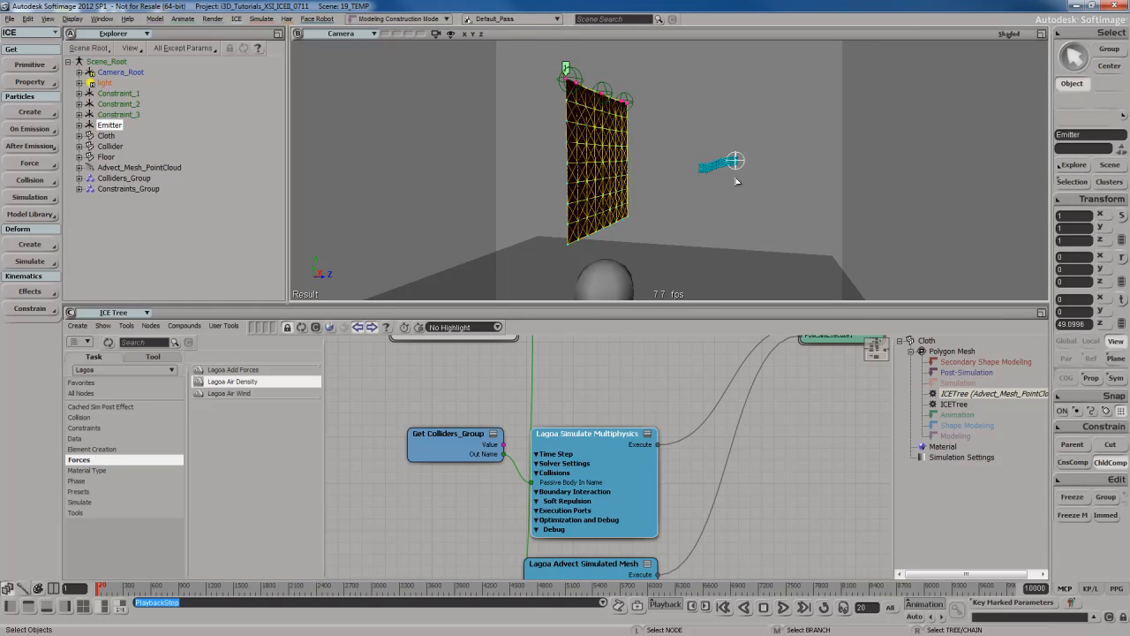
Set Lagoa Emit Grid's Resolution Per Unit to 1 and replay the simulation from the first frame
{"action": "key", "text": "s"}
{"action": "left_click_drag", "start_coordinate": [693, 381], "coordinate": [686, 508]}
{"action": "double_click", "coordinate": [600, 408]}
{"action": "left_click_drag", "start_coordinate": [978, 147], "coordinate": [1004, 150]}
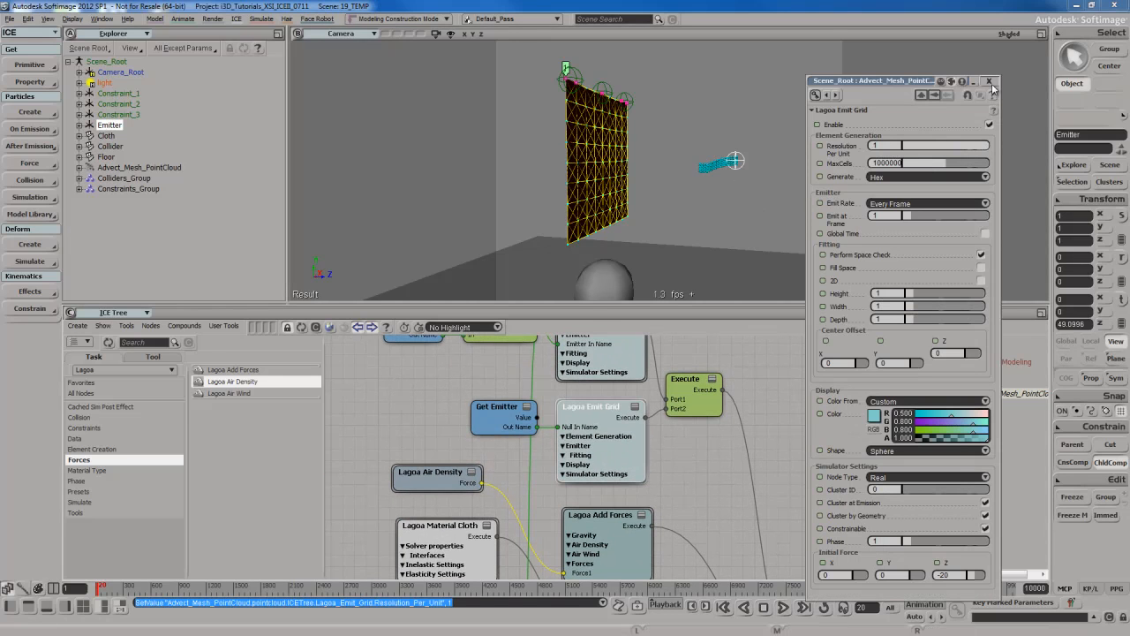
{"action": "key", "text": "Home"}
{"action": "key", "text": "Up"}
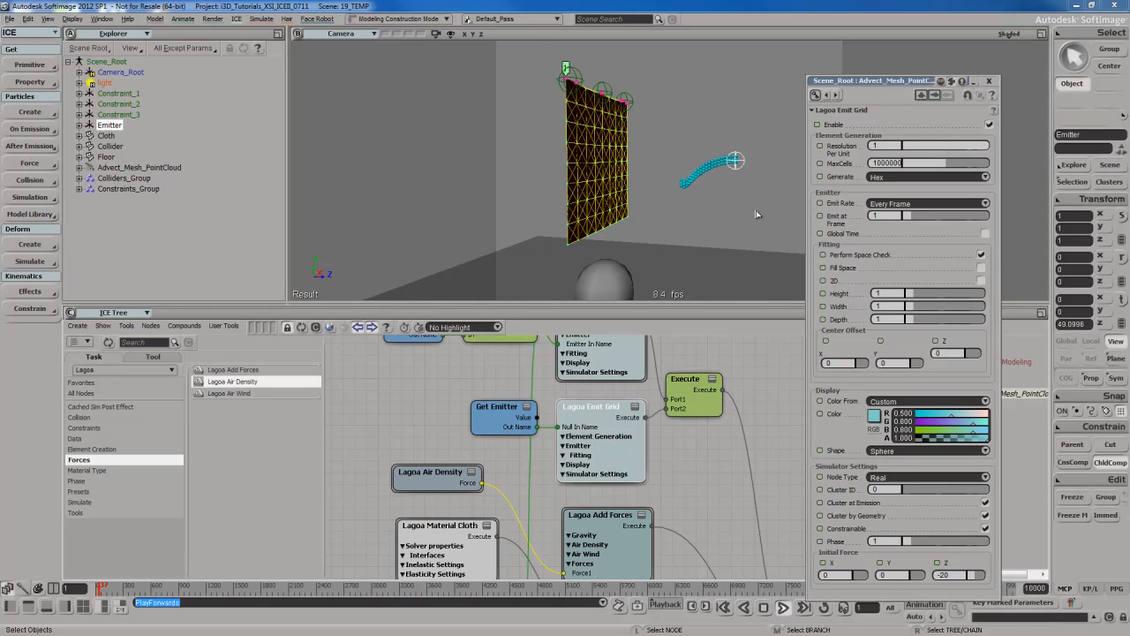
{"action": "key", "text": "Escape"}
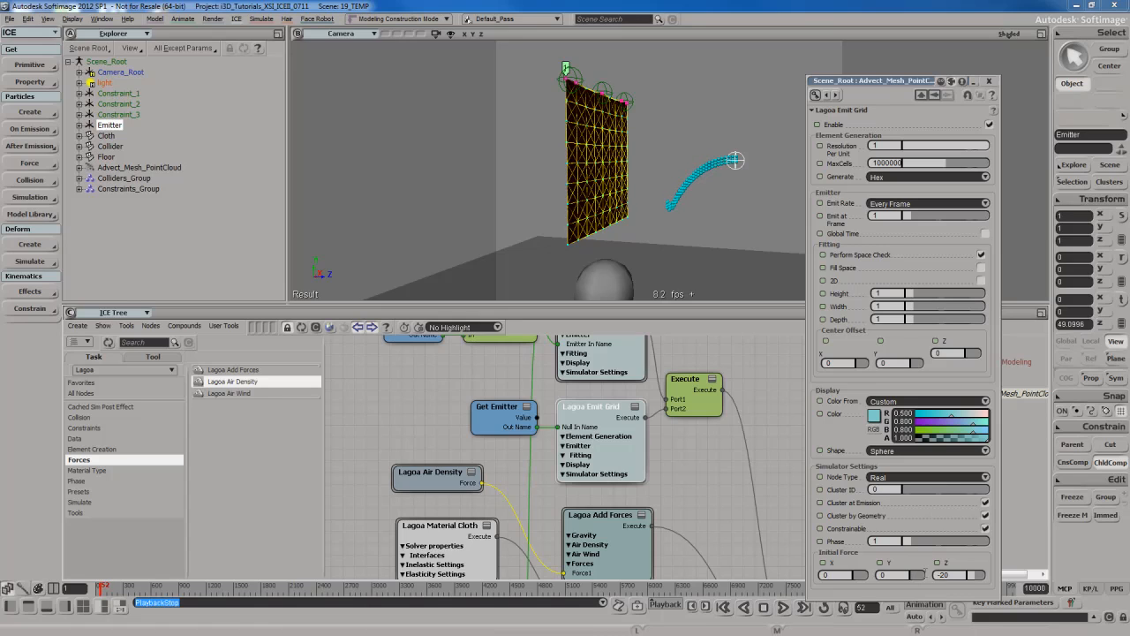
Set Lagoa Emit Grid's Initial Force Z to -100 and replay the simulation until the water stream reaches the cloth
{"action": "left_click", "coordinate": [963, 574]}
{"action": "type", "text": "-100"}
{"action": "key", "text": "Return"}
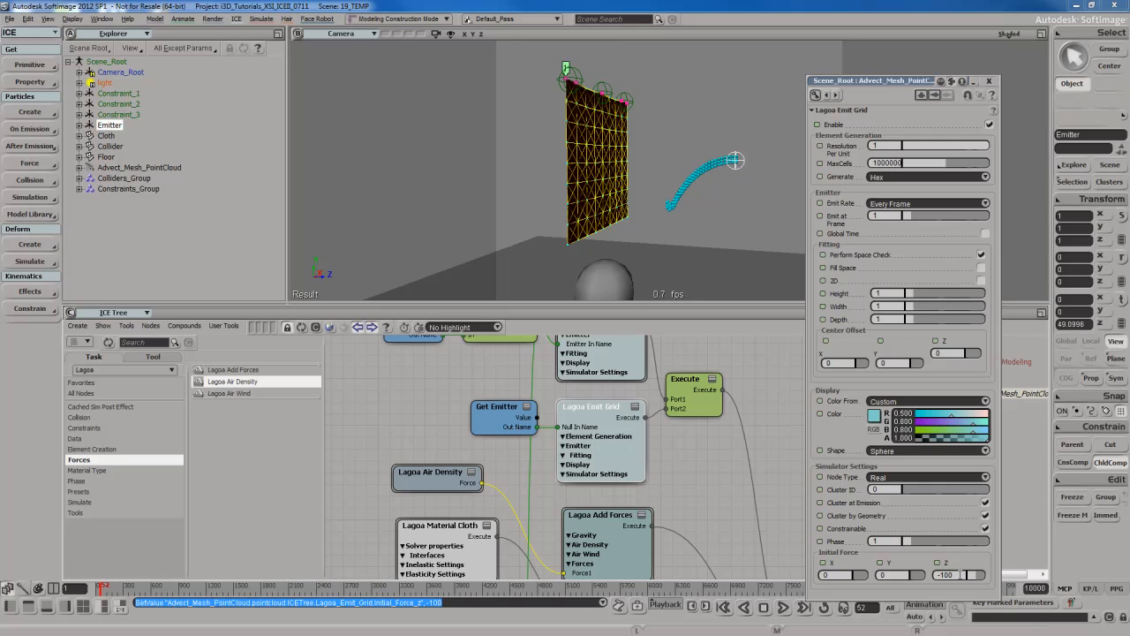
{"action": "key", "text": "alt+period"}
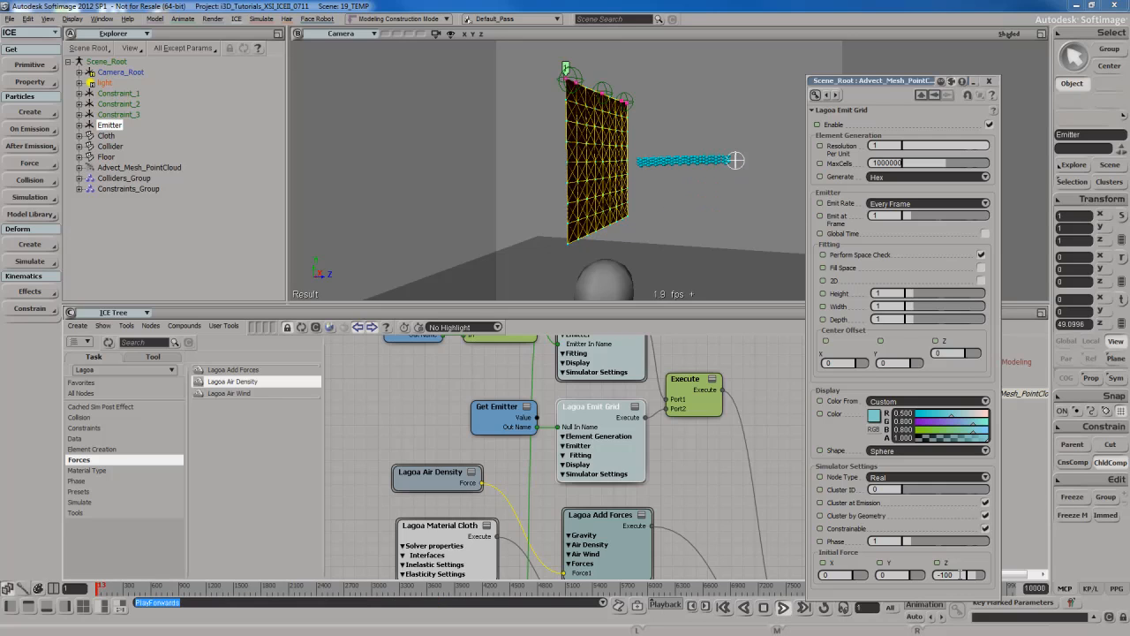
{"action": "key", "text": "Escape"}
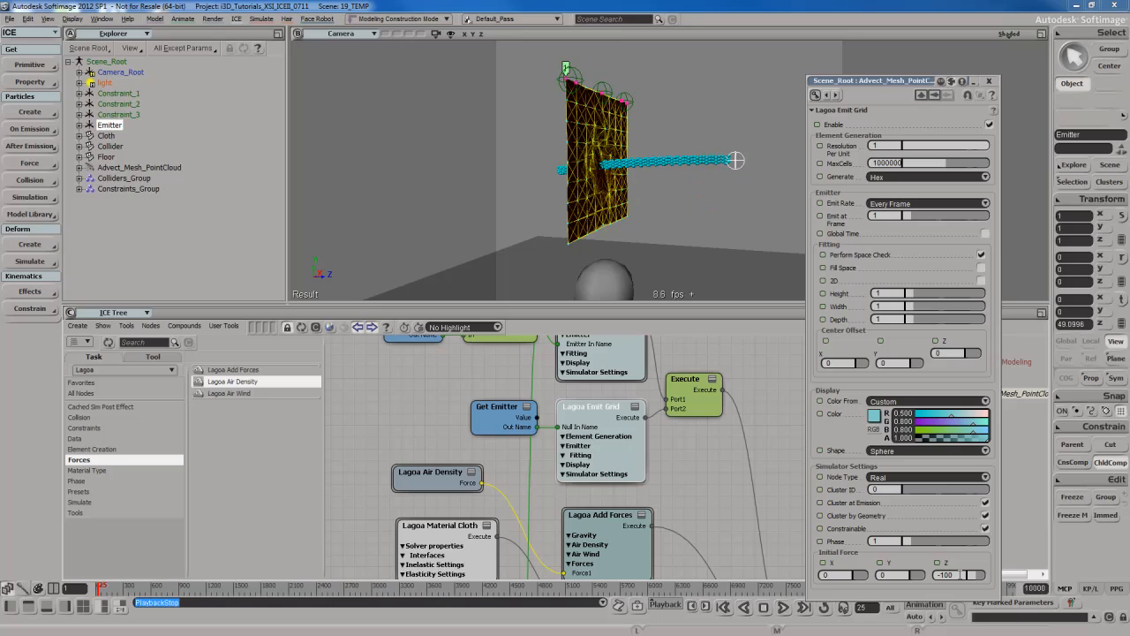
Set Lagoa Emit Grid's Initial Force Z to -50, replay the simulation from the first frame, and inspect where the water meets the cloth
{"action": "key", "text": "shift+comma"}
{"action": "double_click", "coordinate": [960, 575]}
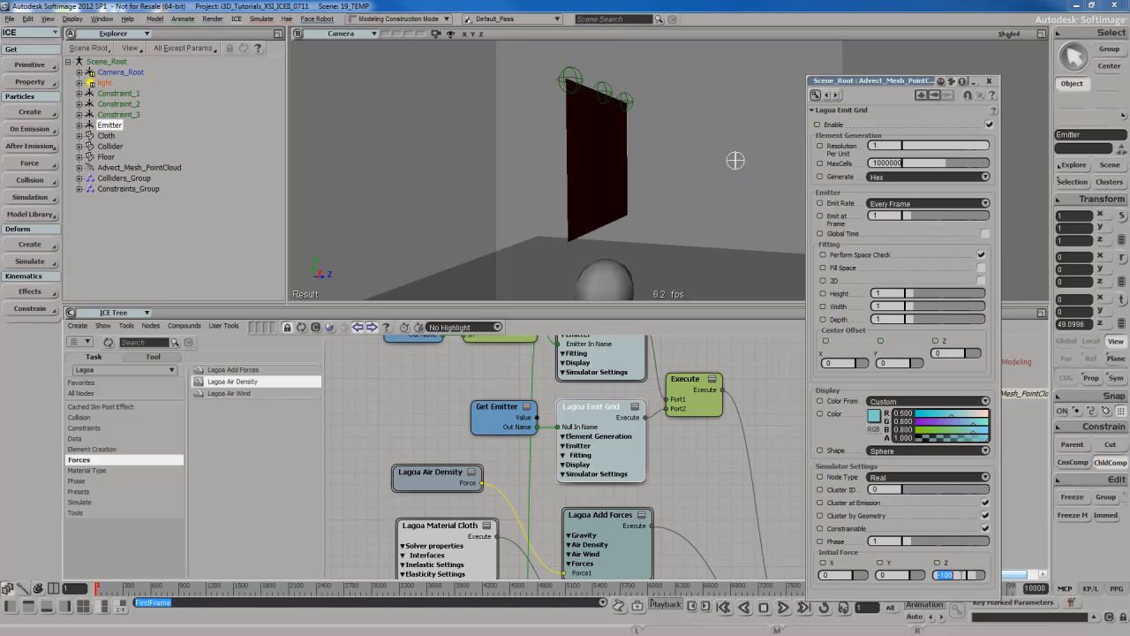
{"action": "type", "text": "-50"}
{"action": "key", "text": "Return"}
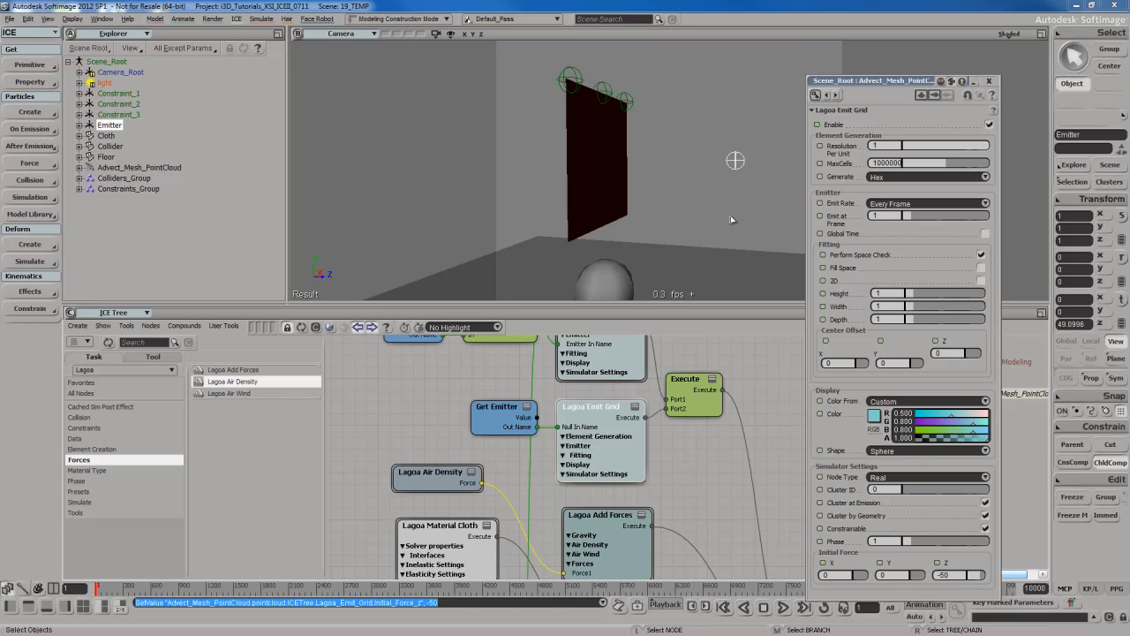
{"action": "key", "text": "alt+Return"}
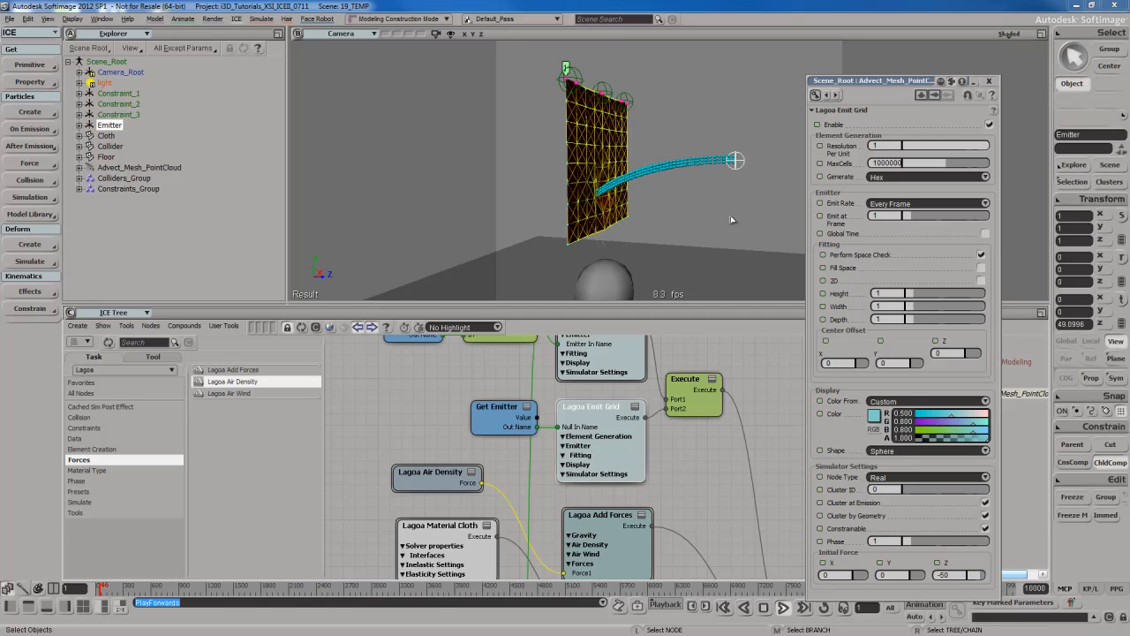
{"action": "key", "text": "Escape"}
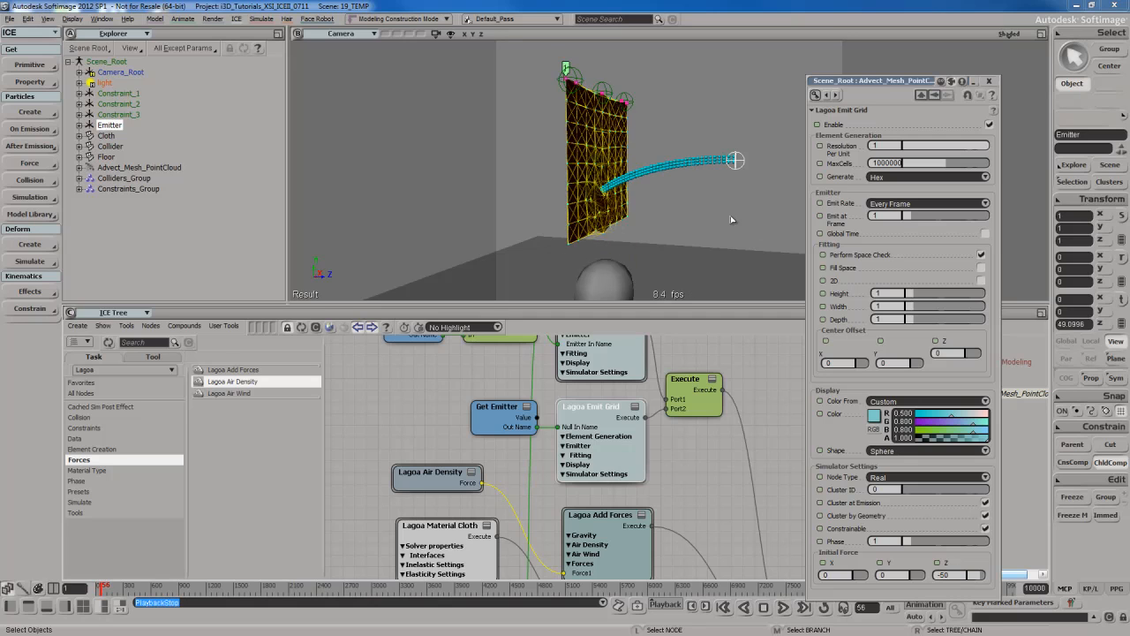
{"action": "scroll", "coordinate": [715, 220], "scroll_direction": "up", "scroll_amount": 3}
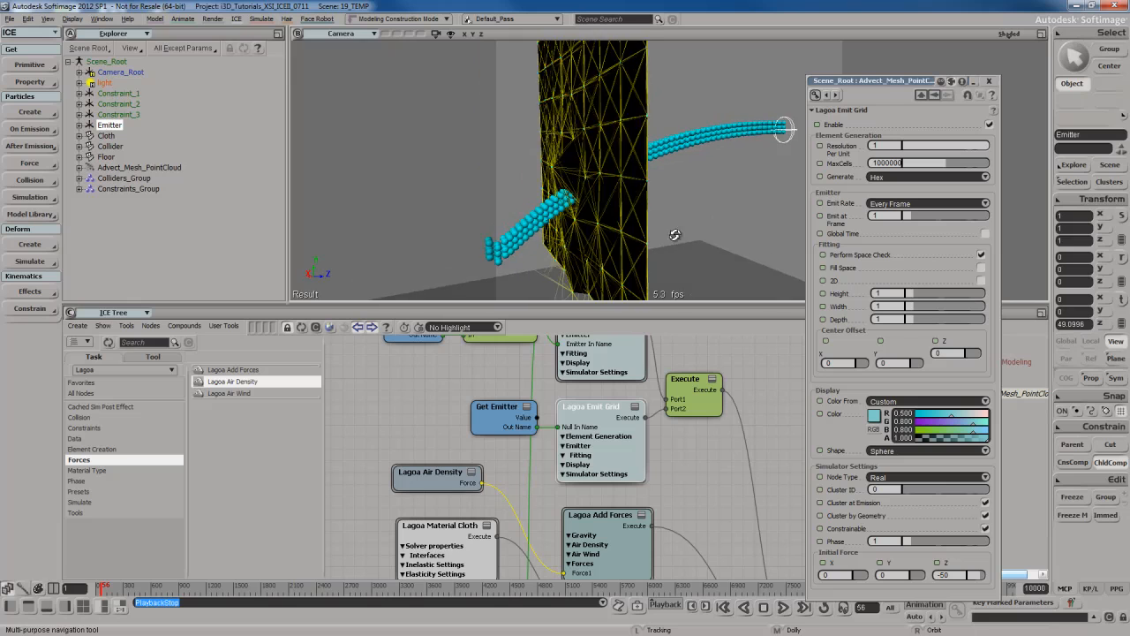
Set Lagoa Simulate Multiphysics' Substeps to 2 and replay the simulation until the water stream hits the cloth
{"action": "left_click_drag", "start_coordinate": [685, 523], "coordinate": [691, 308]}
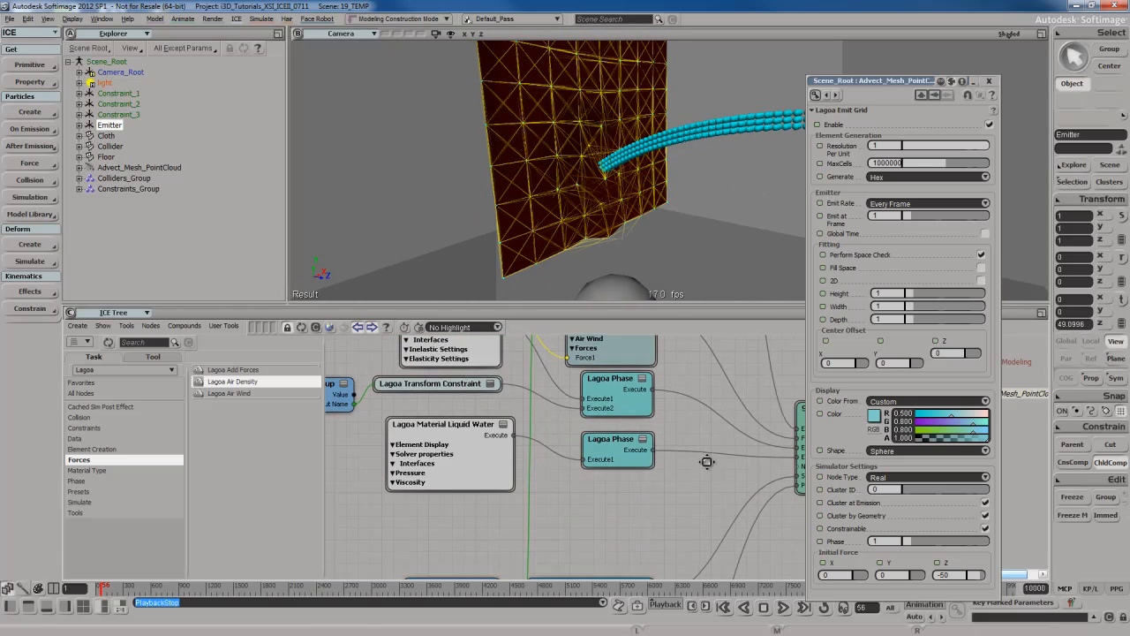
{"action": "left_click_drag", "start_coordinate": [704, 544], "coordinate": [683, 363]}
{"action": "double_click", "coordinate": [628, 433]}
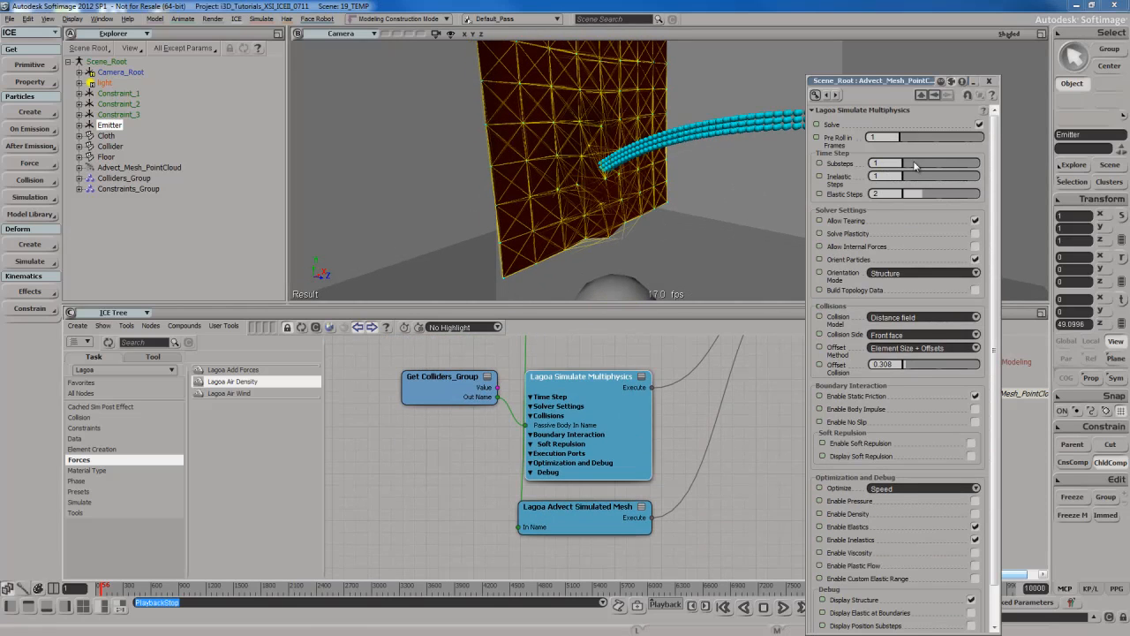
{"action": "left_click_drag", "start_coordinate": [909, 161], "coordinate": [924, 161]}
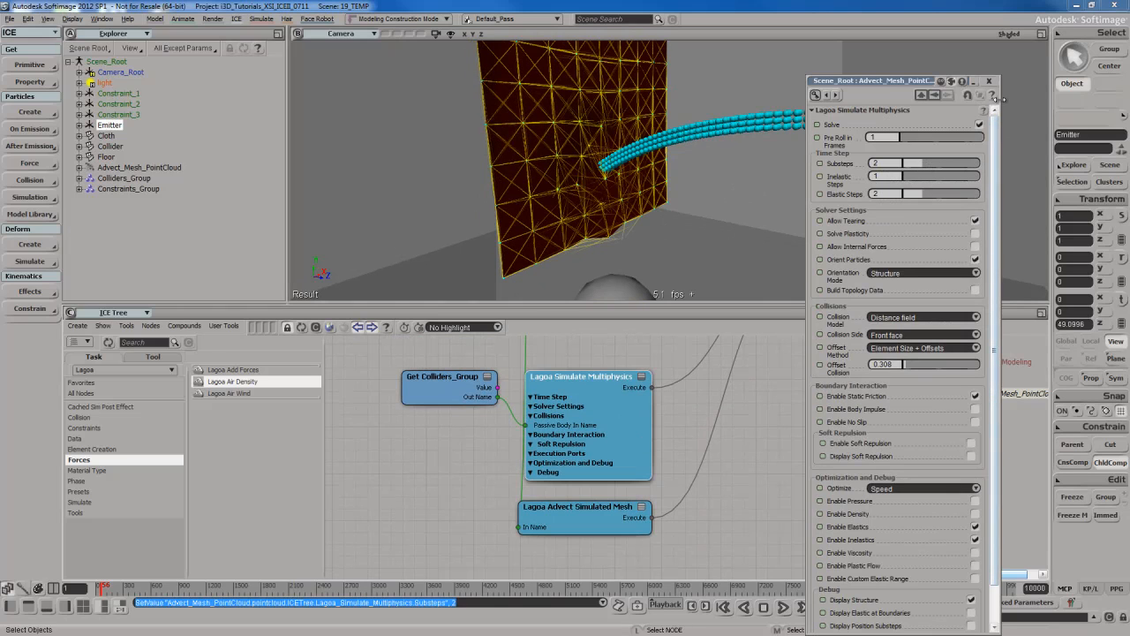
{"action": "left_click", "coordinate": [988, 81]}
{"action": "left_click_drag", "start_coordinate": [880, 183], "coordinate": [655, 216]}
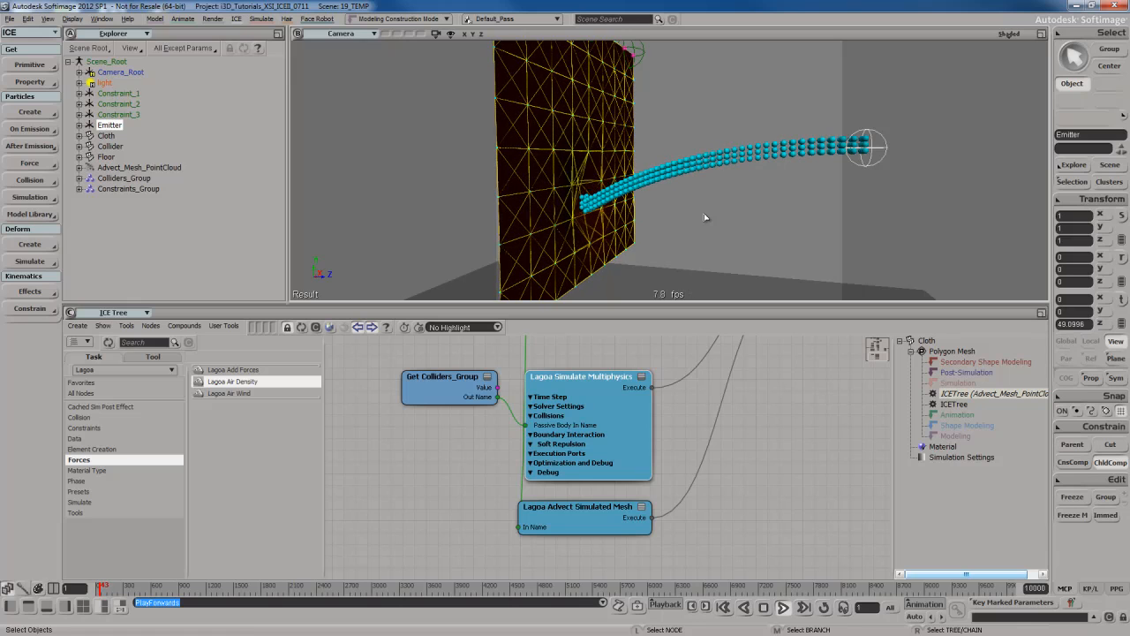
{"action": "key", "text": "Escape"}
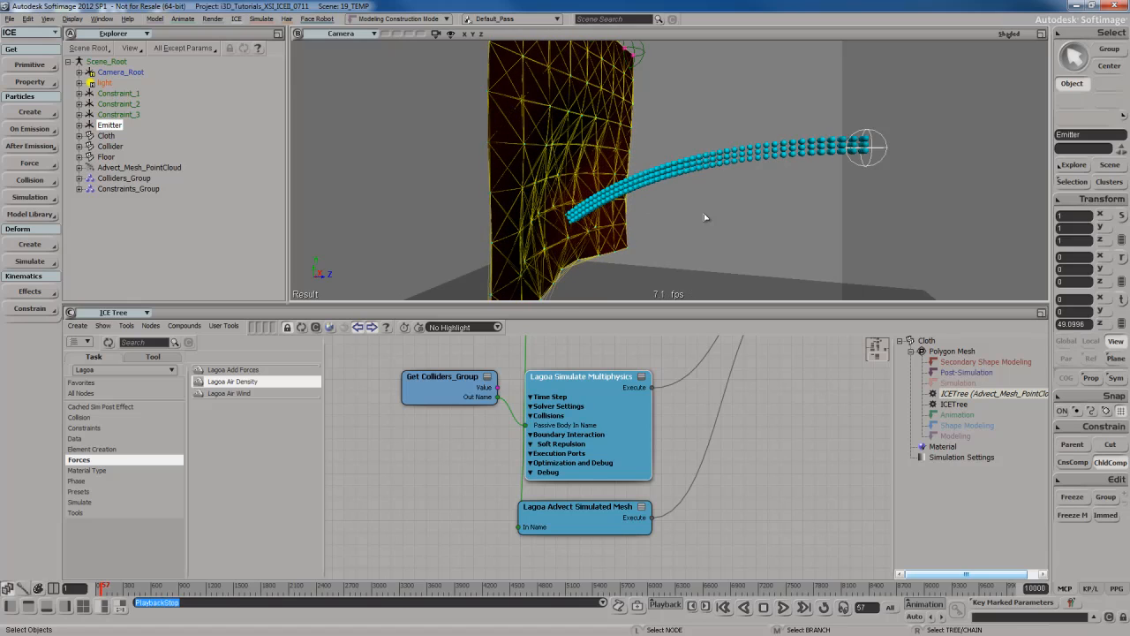
Set the Cloth's simulation Subframe Sampling to 2 and briefly replay the simulation from the first frame
{"action": "double_click", "coordinate": [644, 428]}
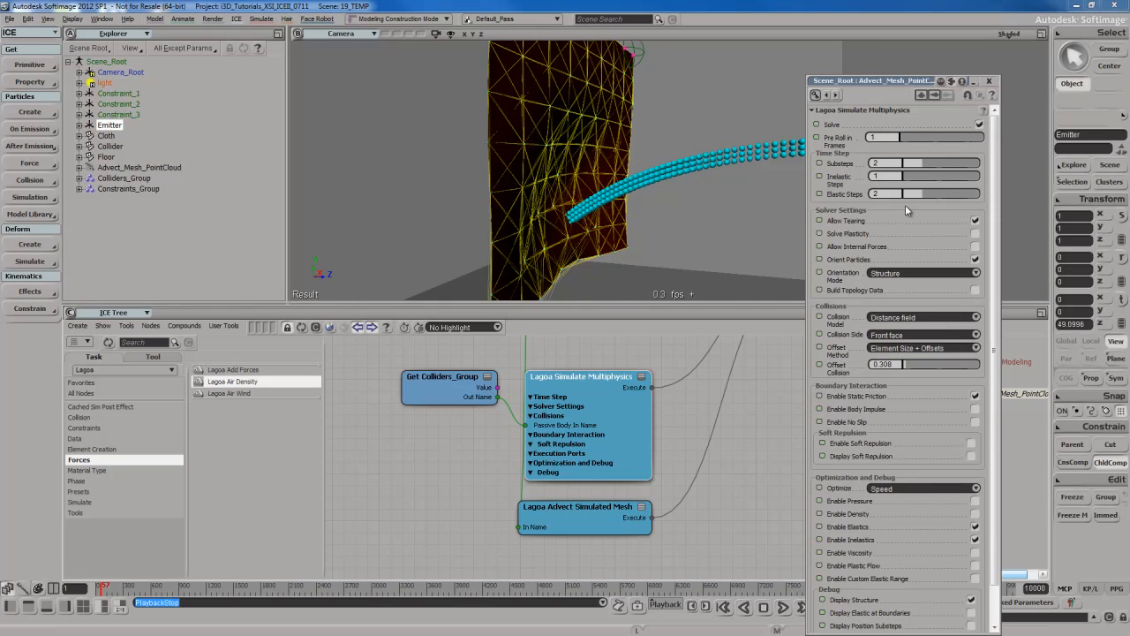
{"action": "left_click", "coordinate": [989, 80]}
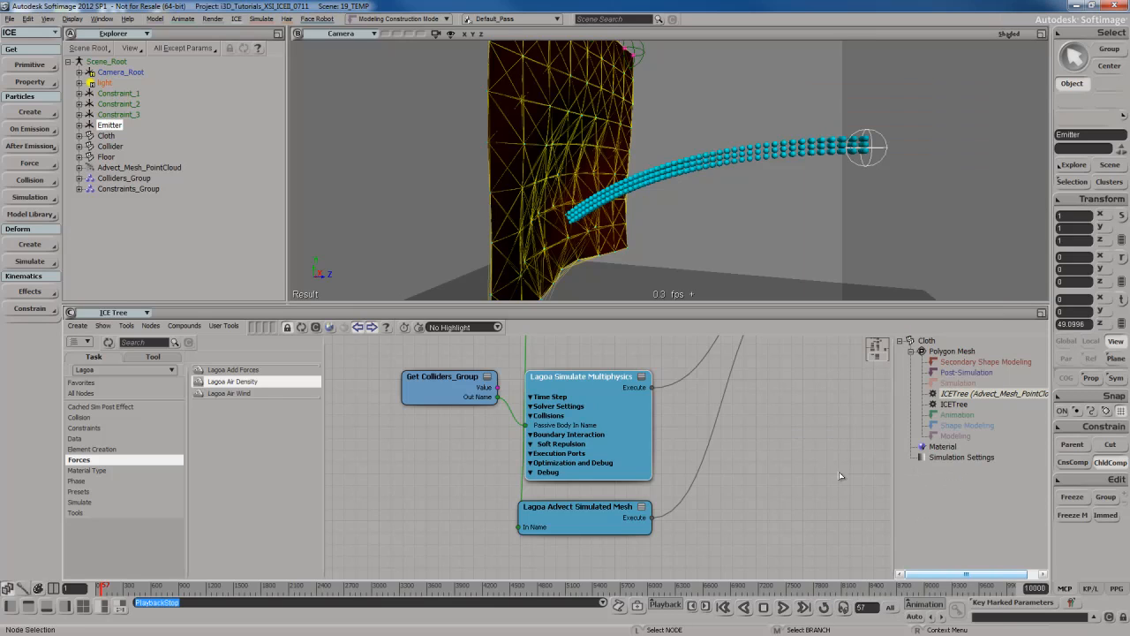
{"action": "double_click", "coordinate": [927, 459]}
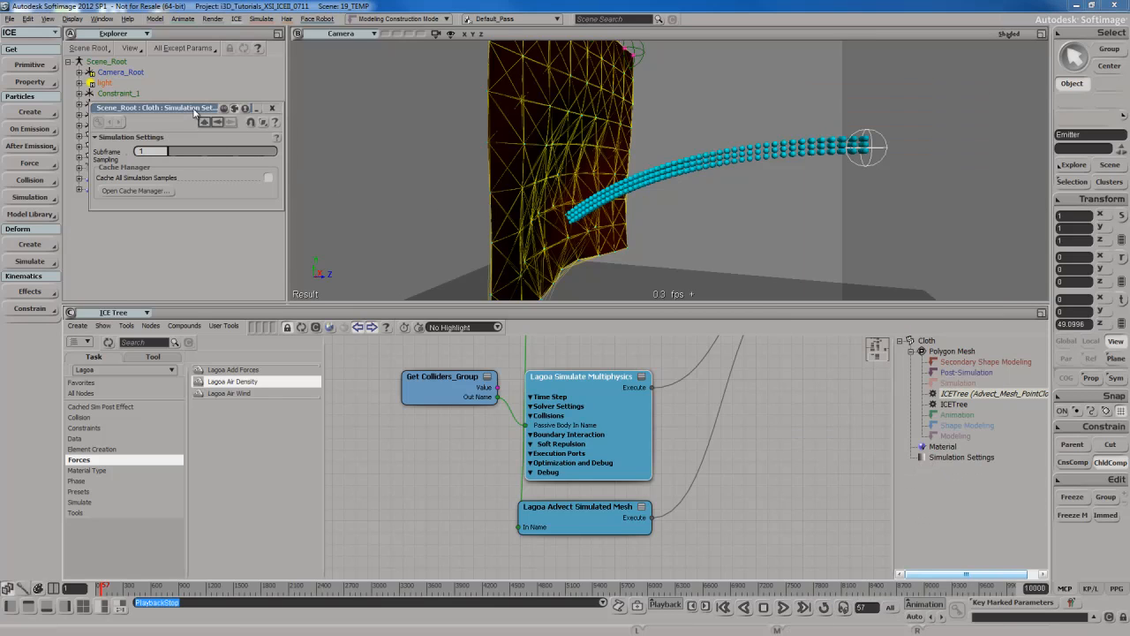
{"action": "left_click_drag", "start_coordinate": [174, 151], "coordinate": [177, 151]}
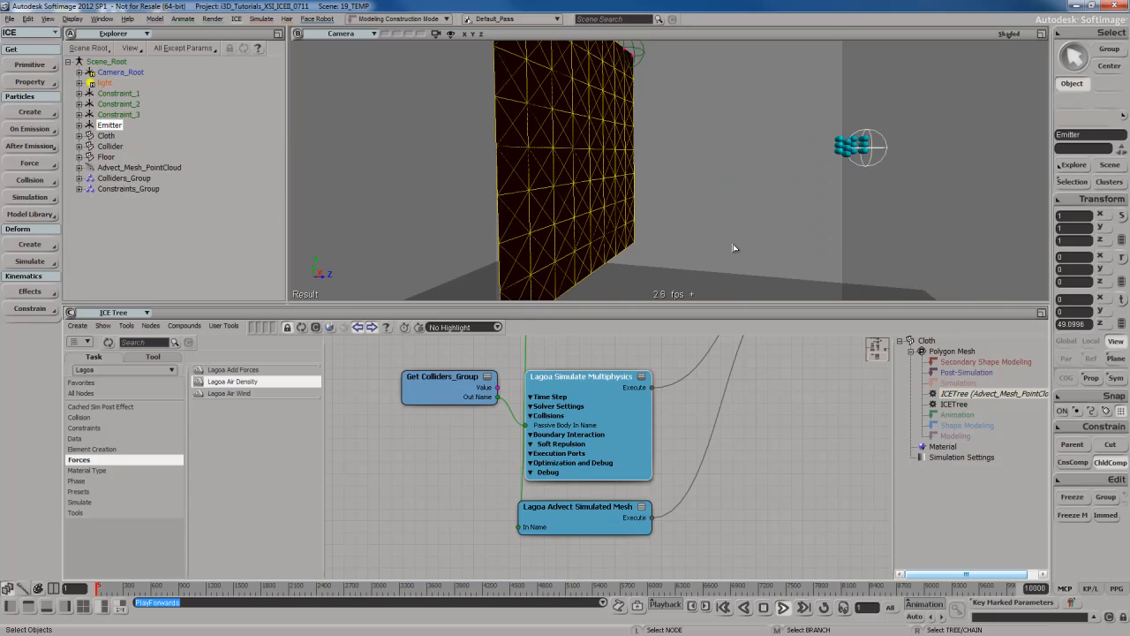
{"action": "key", "text": "Escape"}
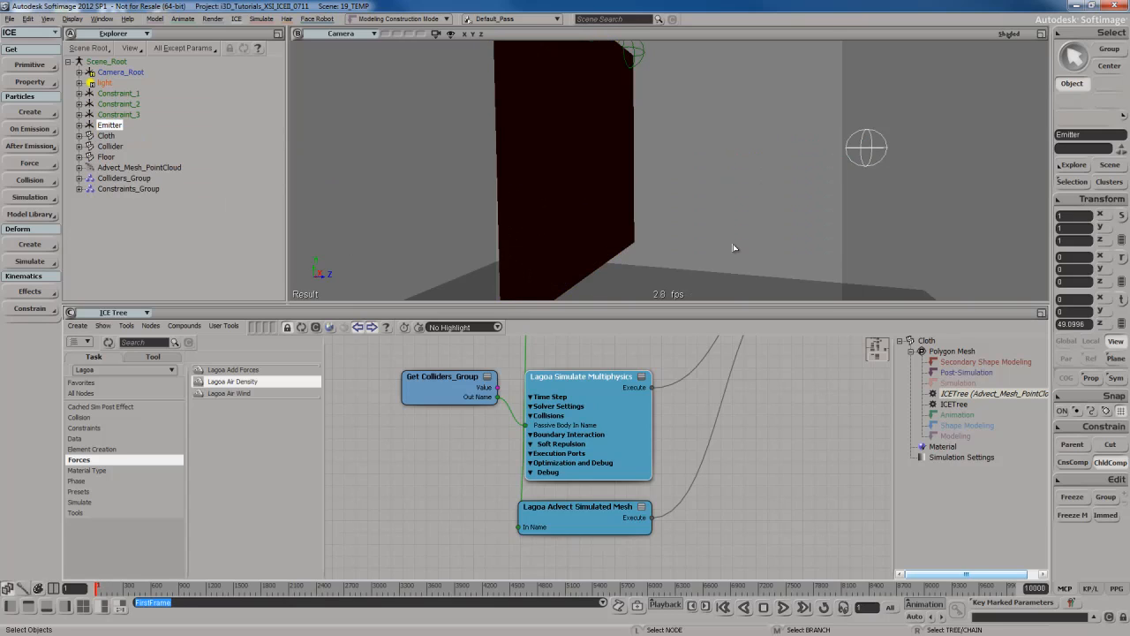
Return the Cloth's Subframe Sampling to 1 and replay the simulation to about frame 47
{"action": "left_click", "coordinate": [923, 459]}
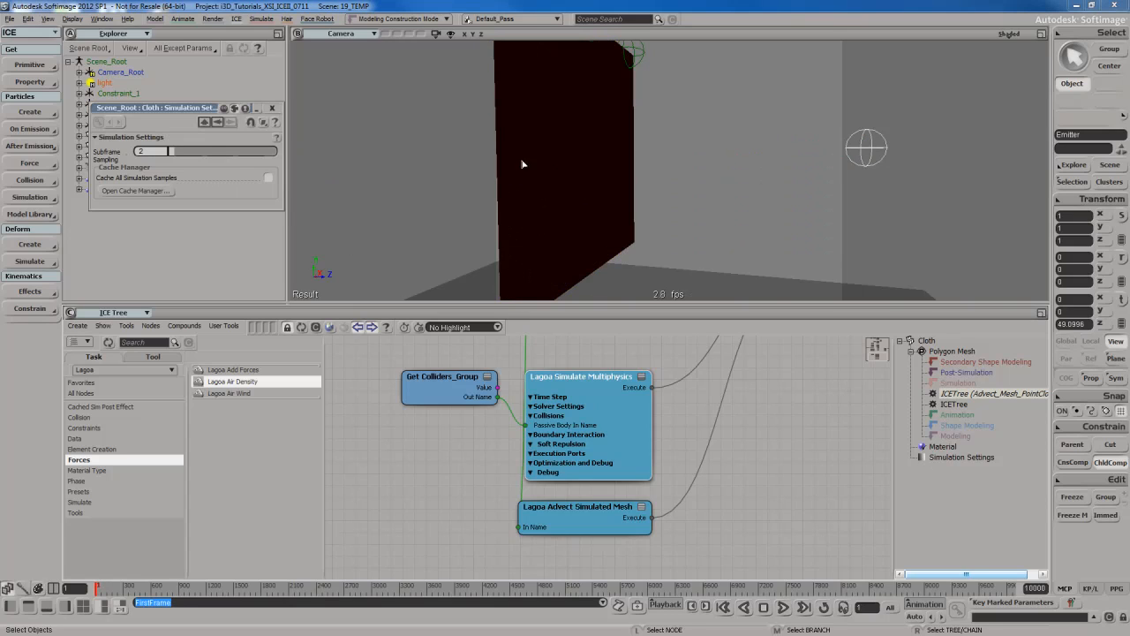
{"action": "left_click_drag", "start_coordinate": [174, 157], "coordinate": [162, 156]}
{"action": "left_click", "coordinate": [271, 108]}
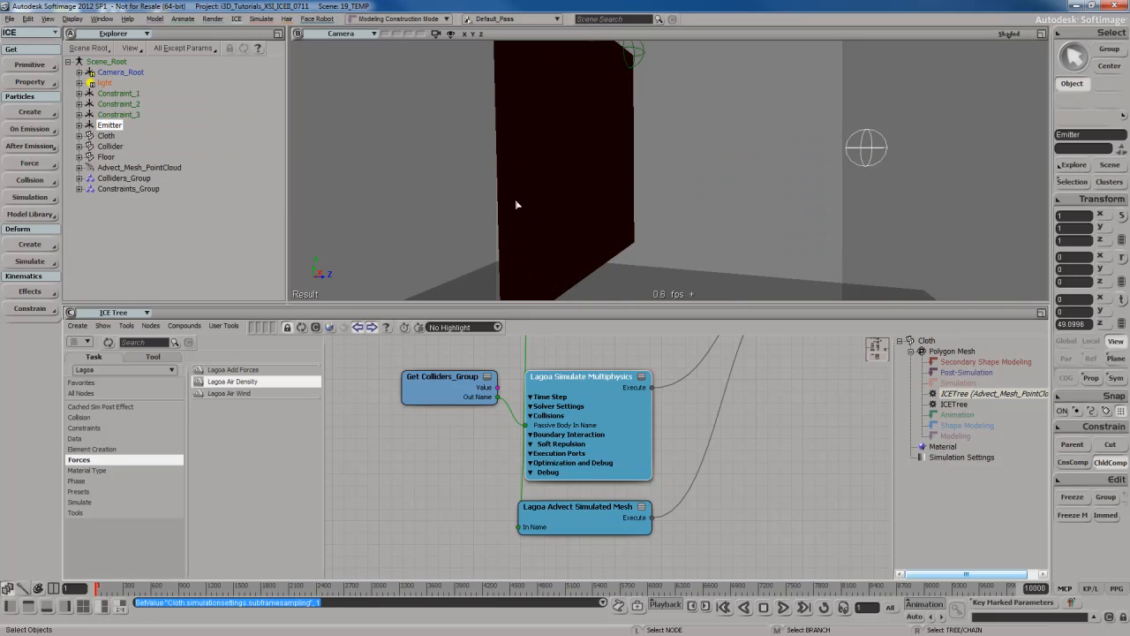
{"action": "key", "text": "Up"}
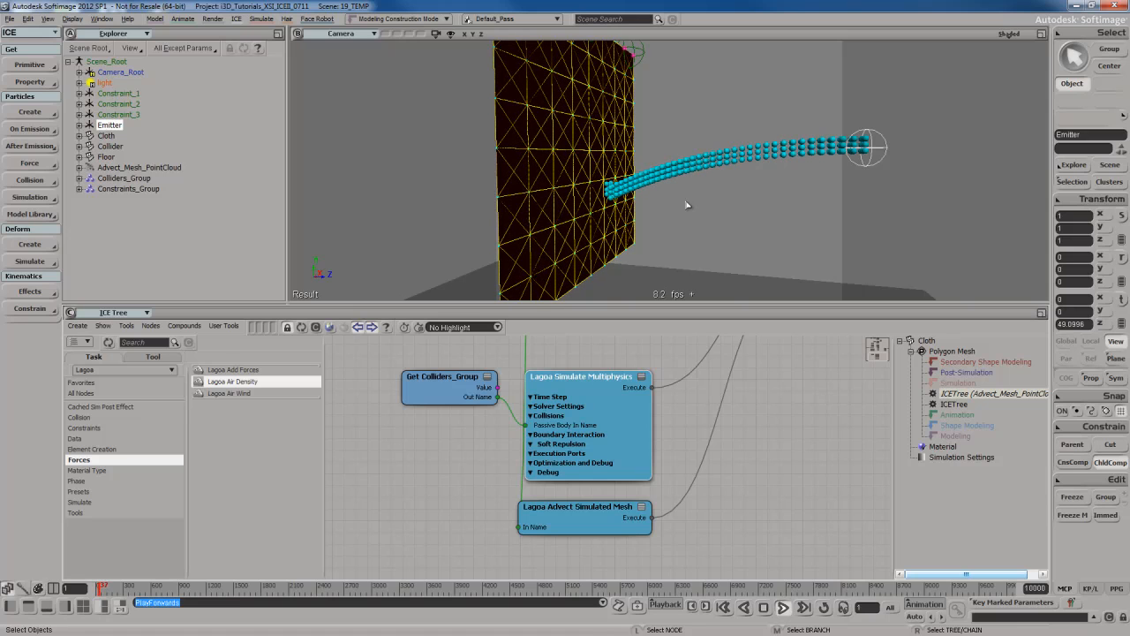
{"action": "key", "text": "Escape"}
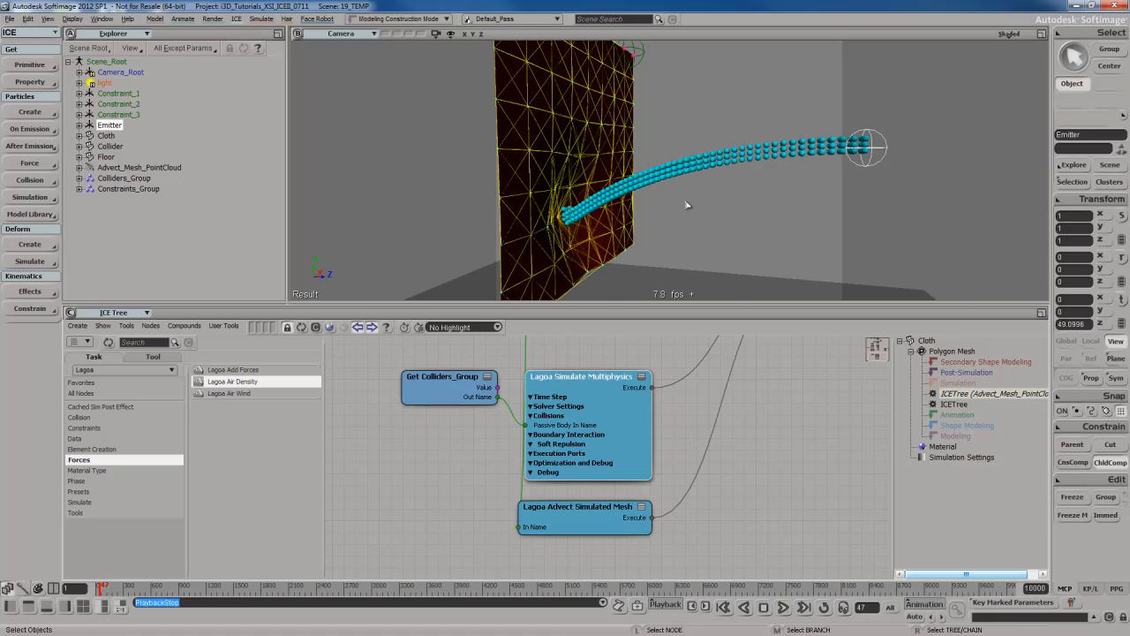
Examine the water stream's impact on the cloth from several angles and select Advect_Mesh_PointCloud
{"action": "key", "text": "s"}
{"action": "right_click_drag", "start_coordinate": [651, 222], "coordinate": [697, 233]}
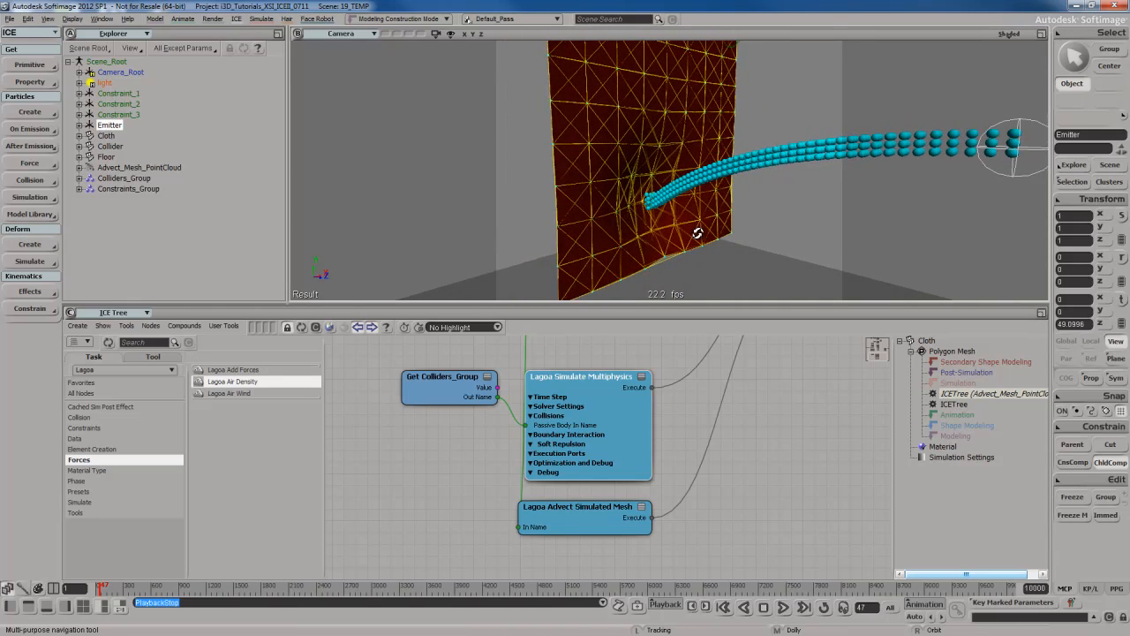
{"action": "scroll", "coordinate": [698, 233], "scroll_direction": "up", "scroll_amount": 3}
{"action": "left_click_drag", "start_coordinate": [699, 232], "coordinate": [696, 220]}
{"action": "right_click_drag", "start_coordinate": [697, 220], "coordinate": [722, 189]}
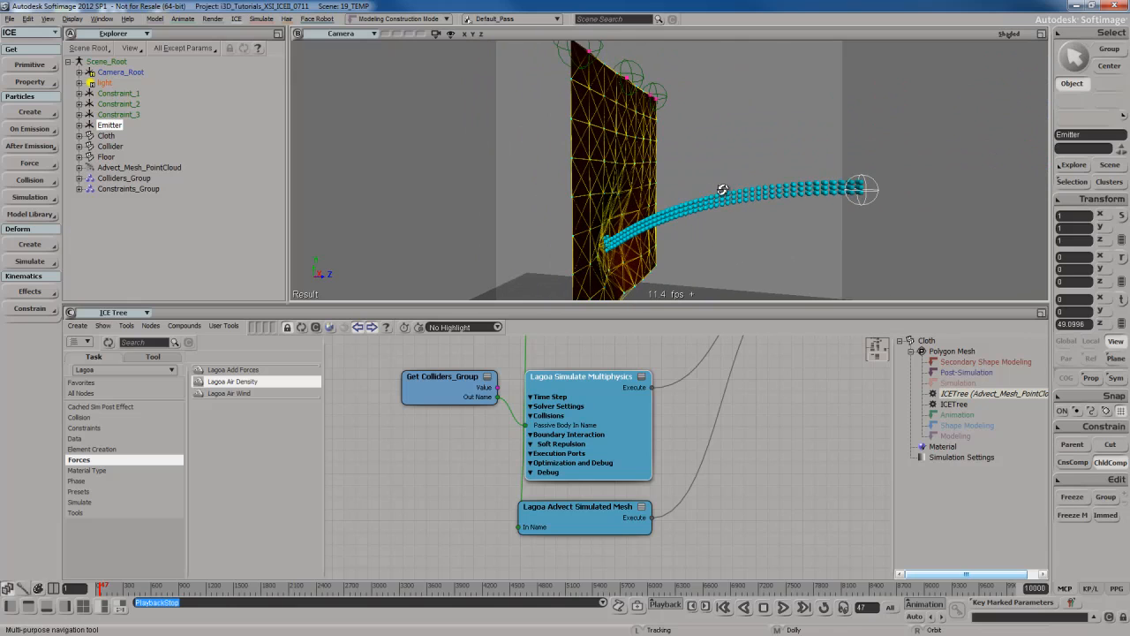
{"action": "key", "text": "space"}
{"action": "right_click_drag", "start_coordinate": [664, 226], "coordinate": [662, 230]}
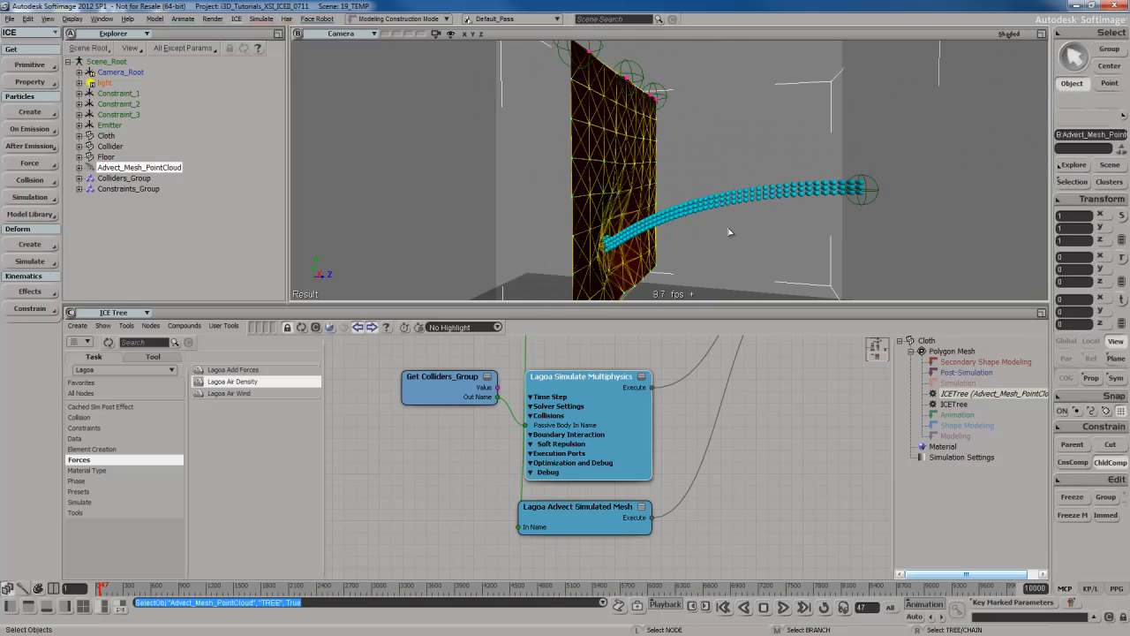
{"action": "key", "text": "s"}
{"action": "right_click_drag", "start_coordinate": [742, 222], "coordinate": [746, 235]}
Lower Lagoa Material Liquid Water's Surface Tension to about 0.088 and its External Pressure to about 0.308
{"action": "left_click_drag", "start_coordinate": [697, 385], "coordinate": [703, 509]}
{"action": "left_click_drag", "start_coordinate": [698, 362], "coordinate": [687, 551]}
{"action": "left_click_drag", "start_coordinate": [685, 489], "coordinate": [712, 427]}
{"action": "left_click", "coordinate": [497, 517]}
{"action": "double_click", "coordinate": [497, 516]}
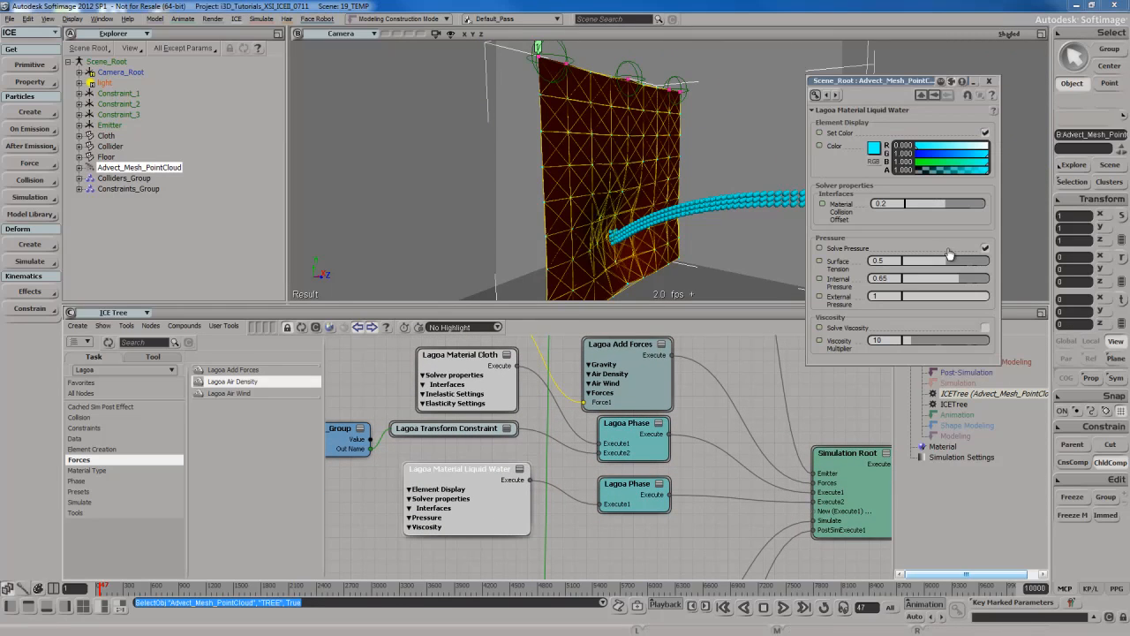
{"action": "left_click_drag", "start_coordinate": [949, 267], "coordinate": [909, 265]}
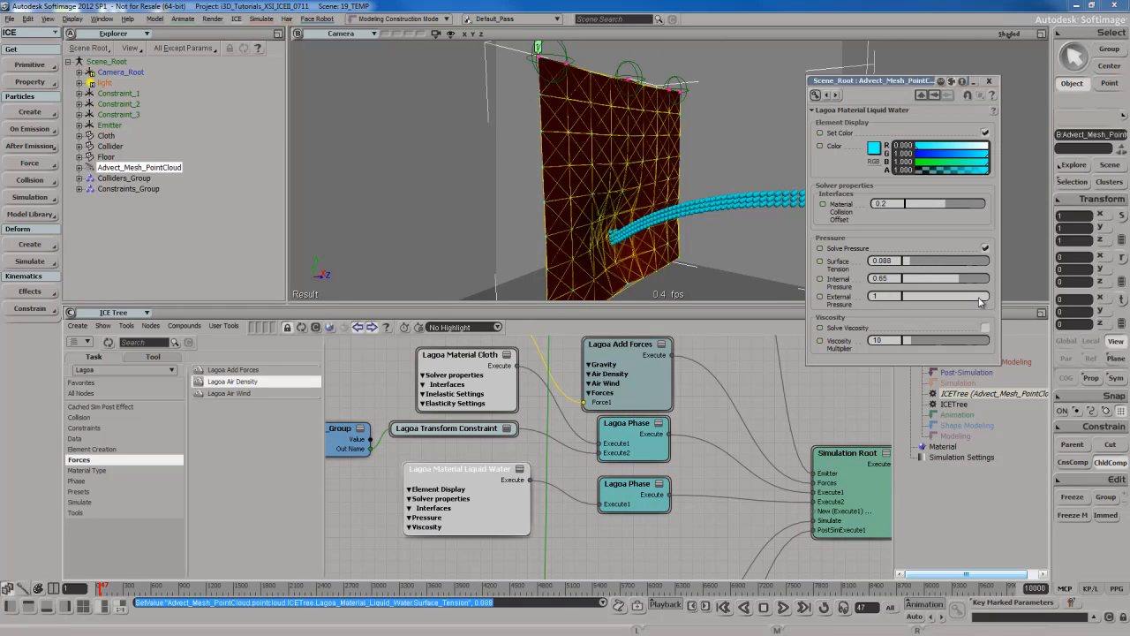
{"action": "left_click_drag", "start_coordinate": [980, 300], "coordinate": [929, 302]}
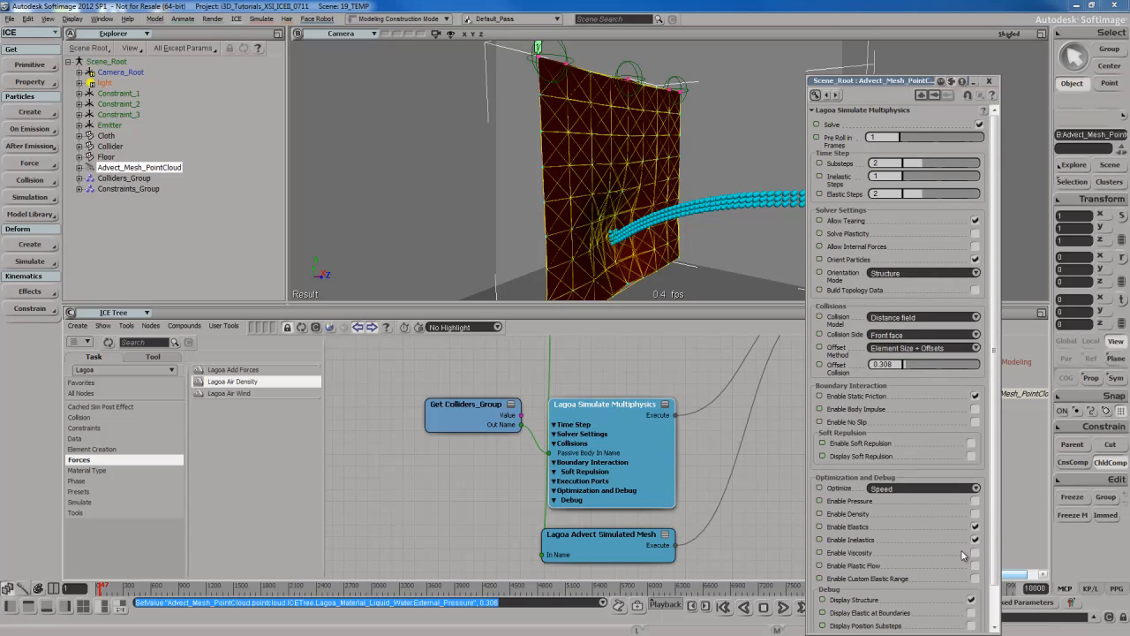
Turn on Enable Pressure in the Lagoa Simulate Multiphysics properties and close them
{"action": "left_click", "coordinate": [975, 501]}
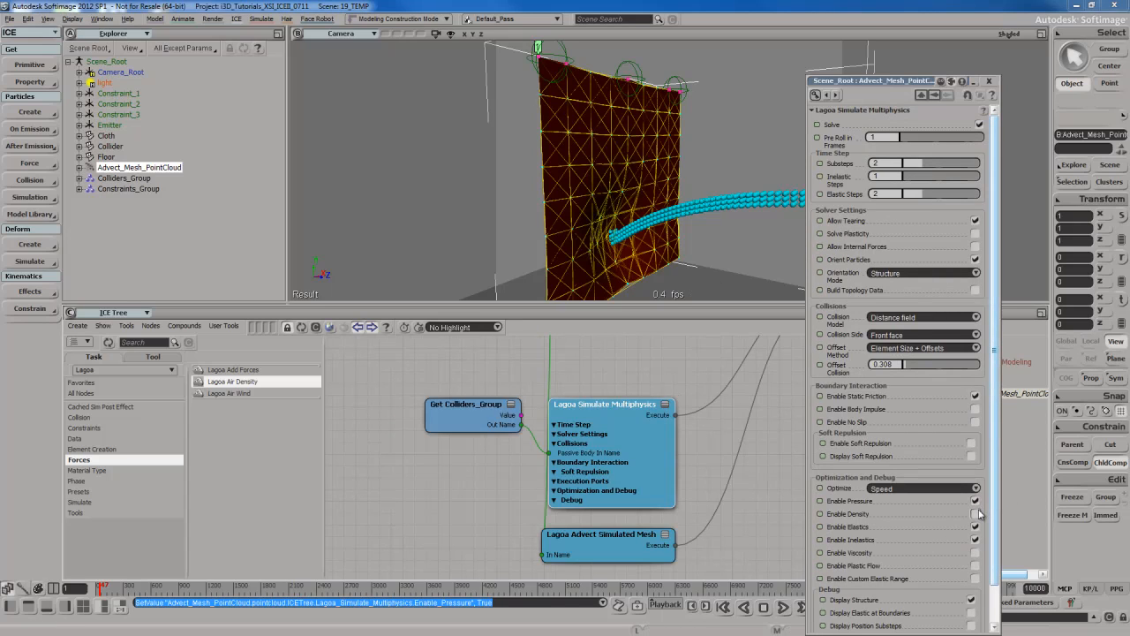
{"action": "scroll", "coordinate": [991, 490], "scroll_direction": "down", "scroll_amount": 2}
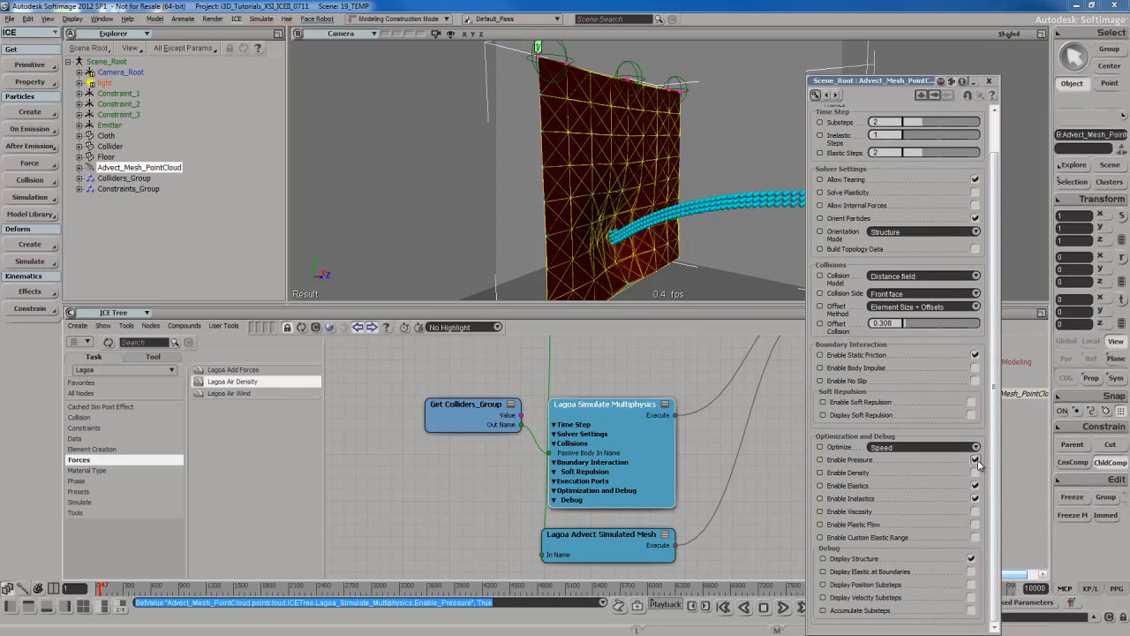
{"action": "left_click", "coordinate": [989, 81]}
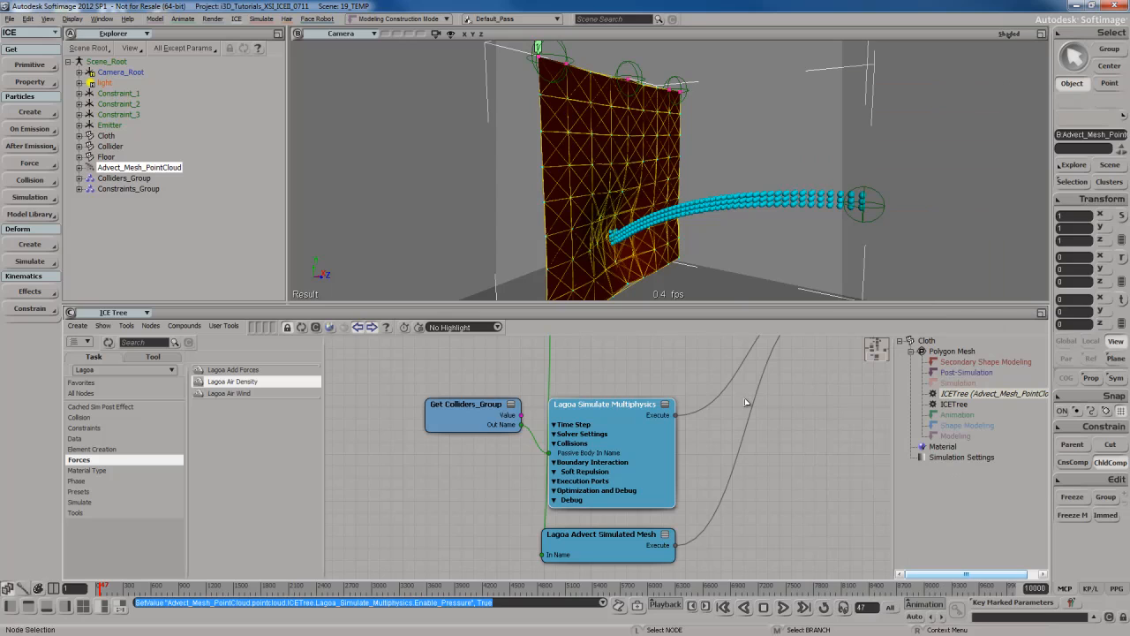
Turn off Orient Particles in Lagoa Simulate Multiphysics and replay the simulation from the first frame to about frame 96
{"action": "double_click", "coordinate": [667, 450]}
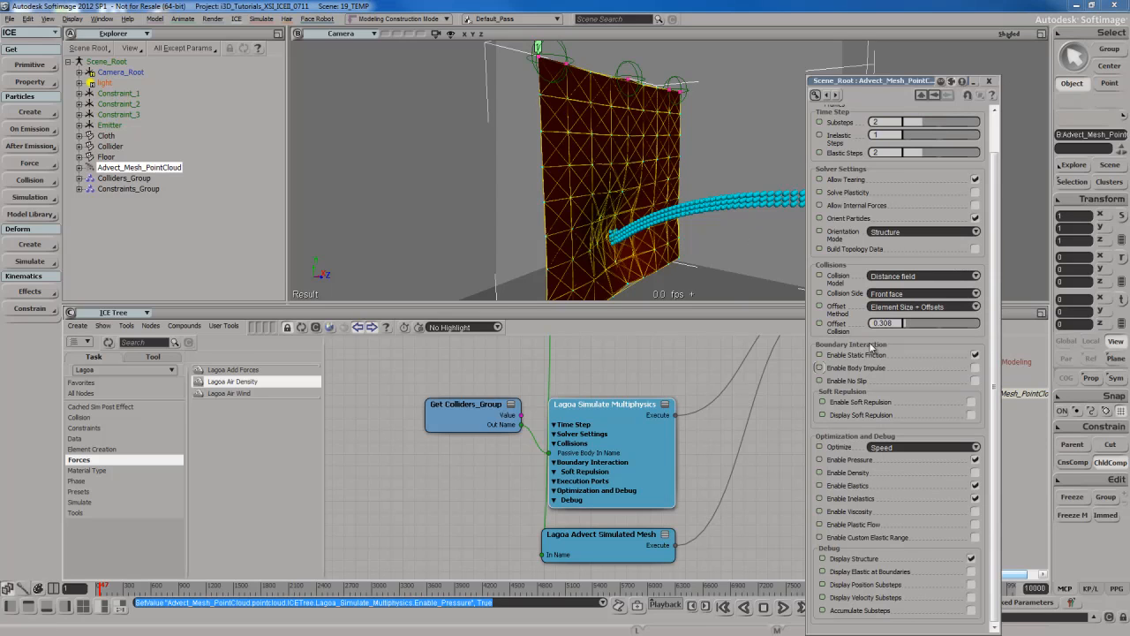
{"action": "left_click", "coordinate": [974, 218]}
{"action": "double_click", "coordinate": [924, 83]}
{"action": "key", "text": "Home"}
{"action": "key", "text": "Up"}
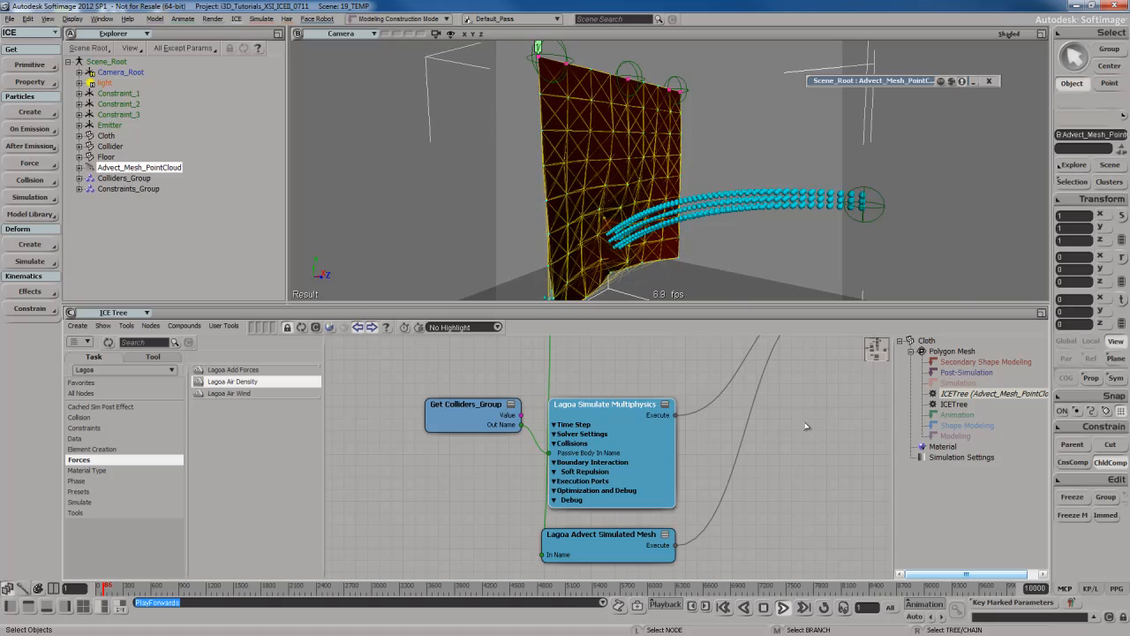
{"action": "key", "text": "Escape"}
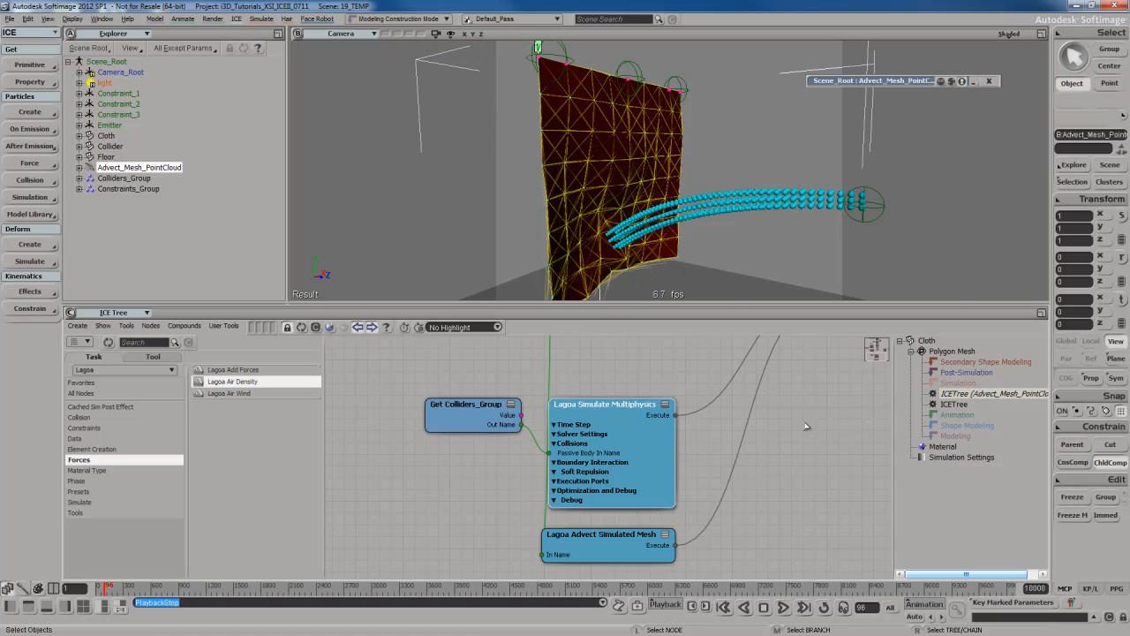
Review the Lagoa Material Cloth node's interface, inelastic and elasticity settings, leaving the values as they are
{"action": "key", "text": "s"}
{"action": "mouse_move", "coordinate": [742, 421]}
{"action": "left_mouse_down"}
{"action": "mouse_move", "coordinate": [755, 528]}
{"action": "mouse_move", "coordinate": [739, 515]}
{"action": "mouse_move", "coordinate": [726, 443]}
{"action": "left_mouse_up"}
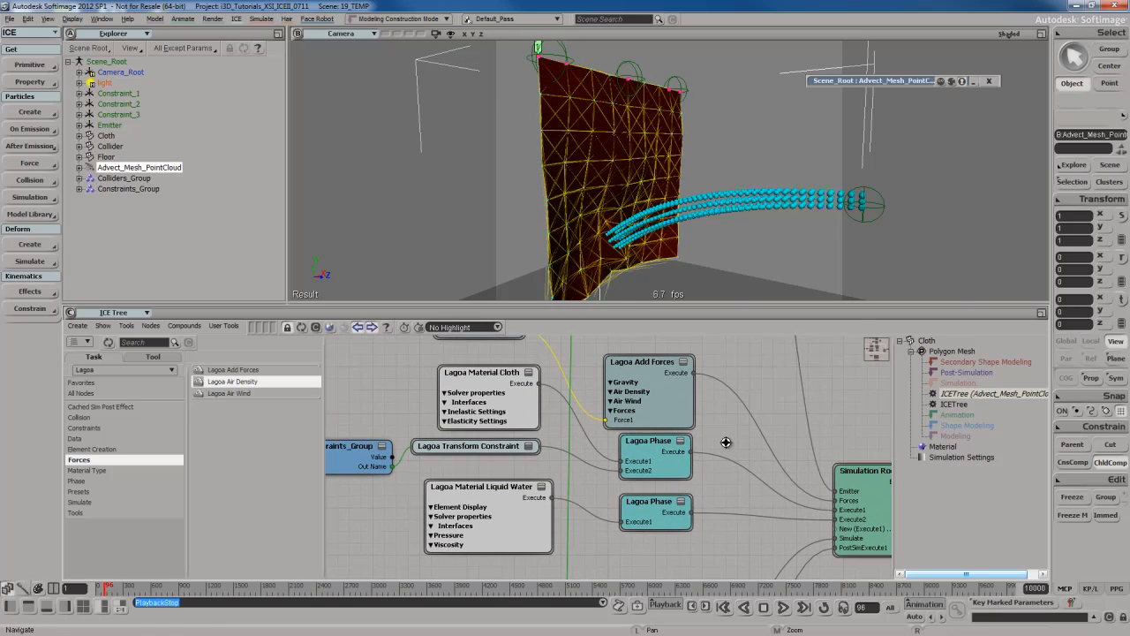
{"action": "double_click", "coordinate": [482, 371]}
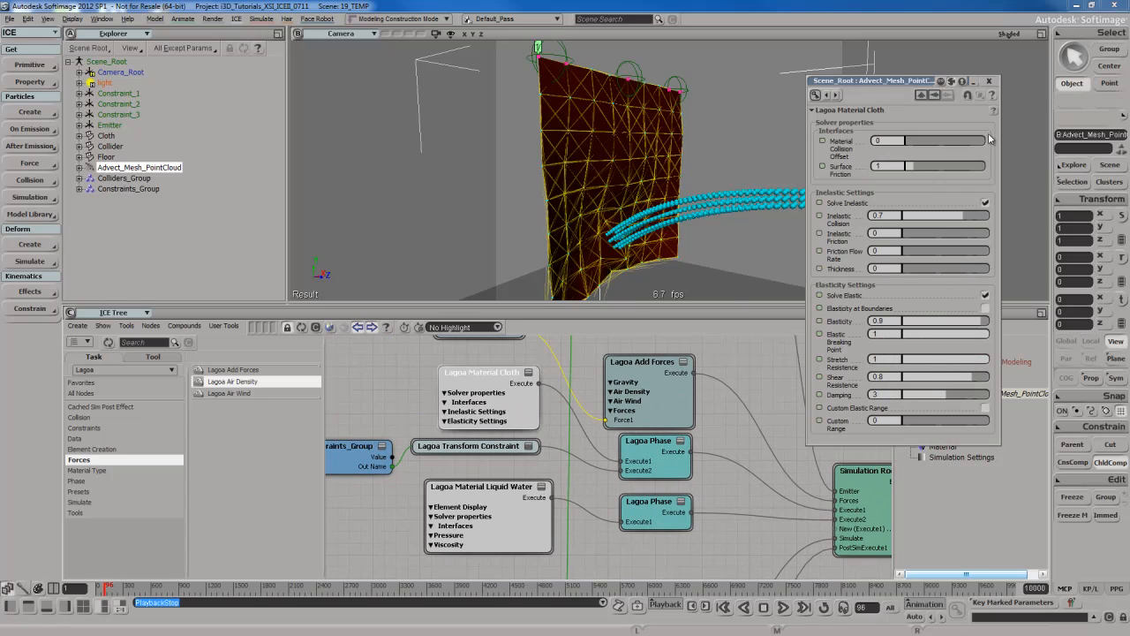
{"action": "left_click", "coordinate": [992, 83]}
Set the Substeps of the Lagoa Simulate Multiphysics node to 3 and close its properties
{"action": "key", "text": "s"}
{"action": "left_click_drag", "start_coordinate": [714, 456], "coordinate": [706, 367]}
{"action": "left_click_drag", "start_coordinate": [705, 413], "coordinate": [704, 338]}
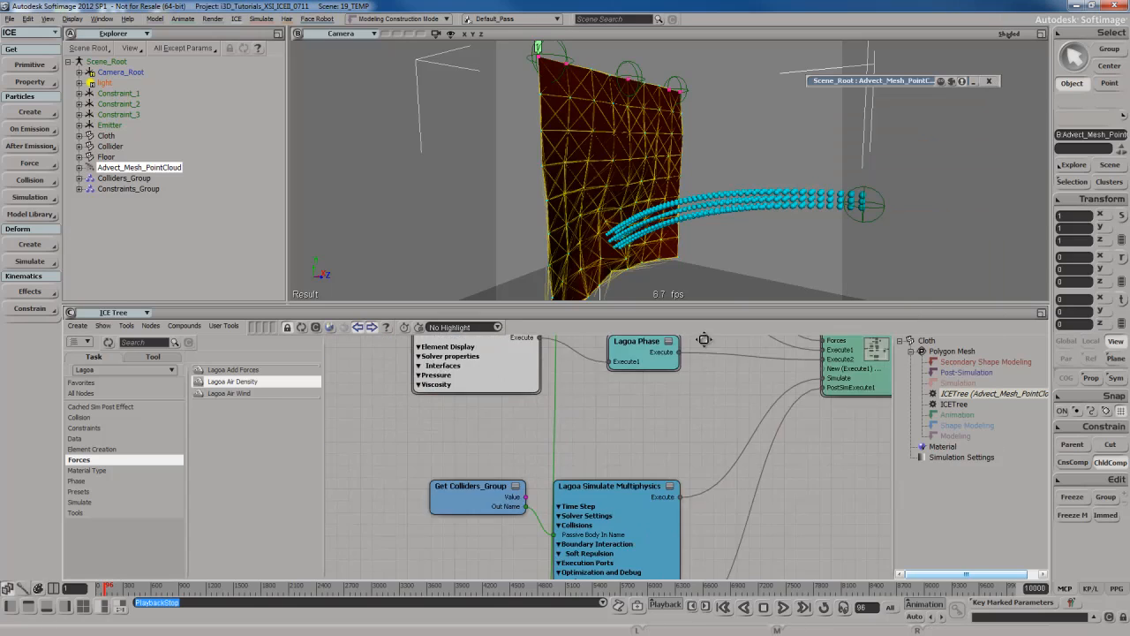
{"action": "left_click_drag", "start_coordinate": [698, 502], "coordinate": [691, 431]}
{"action": "double_click", "coordinate": [614, 459]}
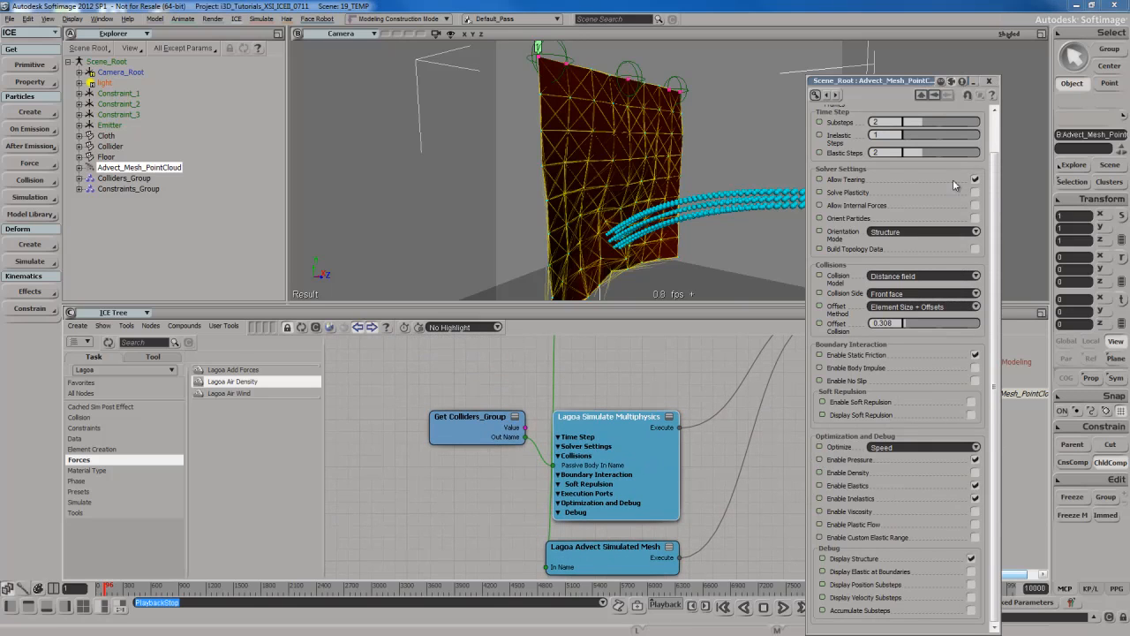
{"action": "left_click", "coordinate": [932, 119]}
{"action": "left_click", "coordinate": [988, 81]}
Replay the simulation from the first frame to about frame 68 and inspect where the water stream hits the cloth
{"action": "key", "text": "s"}
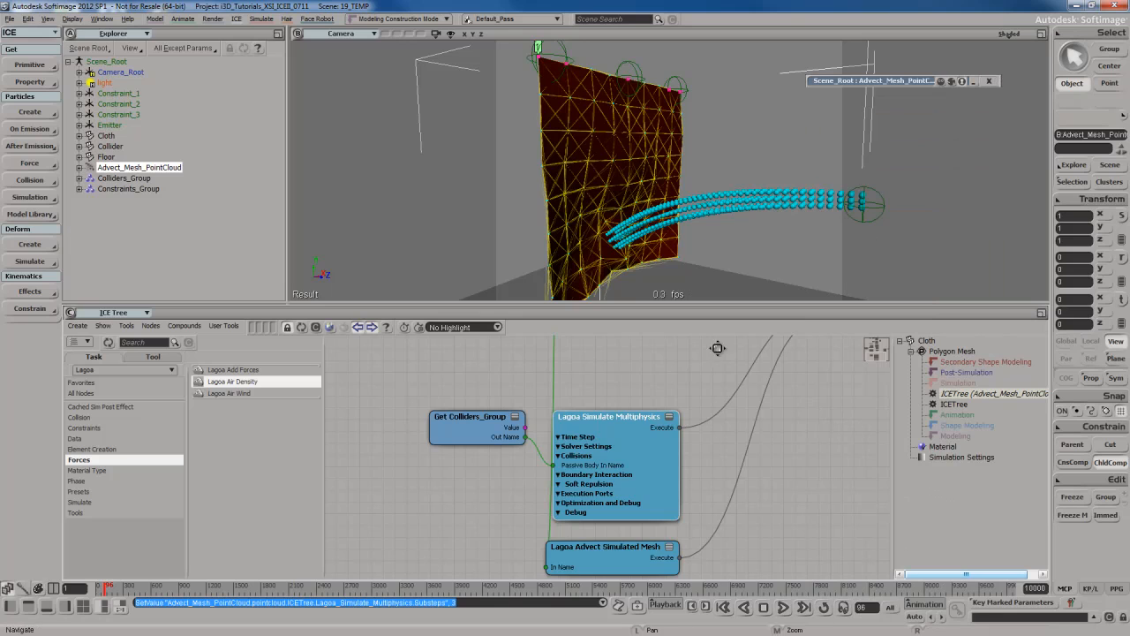
{"action": "left_click_drag", "start_coordinate": [716, 348], "coordinate": [709, 527]}
{"action": "left_click_drag", "start_coordinate": [734, 413], "coordinate": [730, 460]}
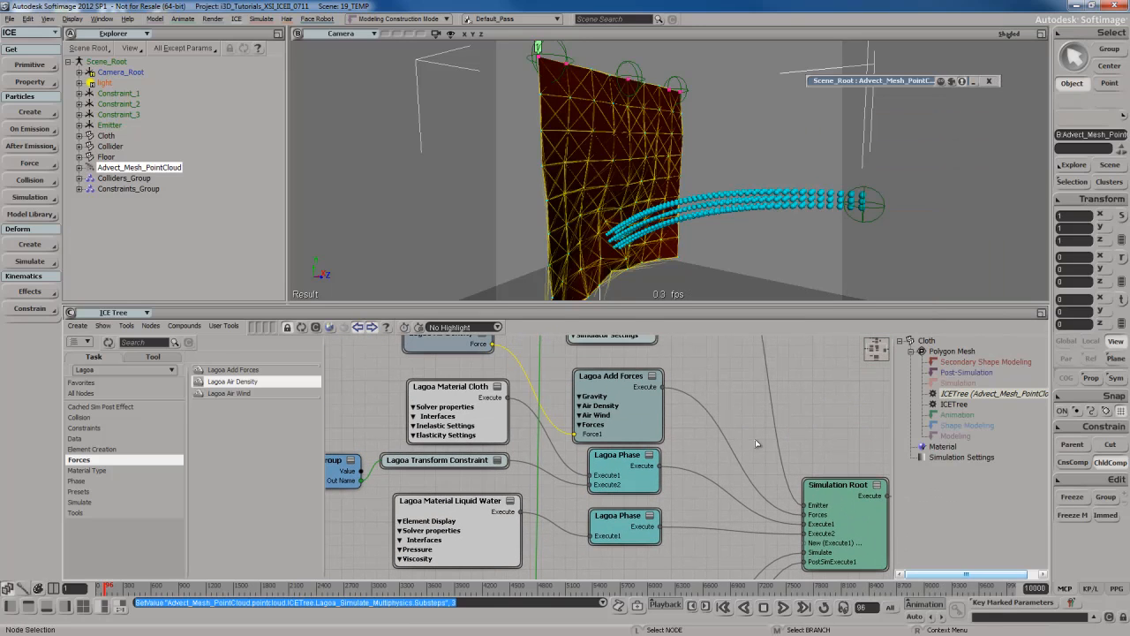
{"action": "key", "text": "Home"}
{"action": "key", "text": "Up"}
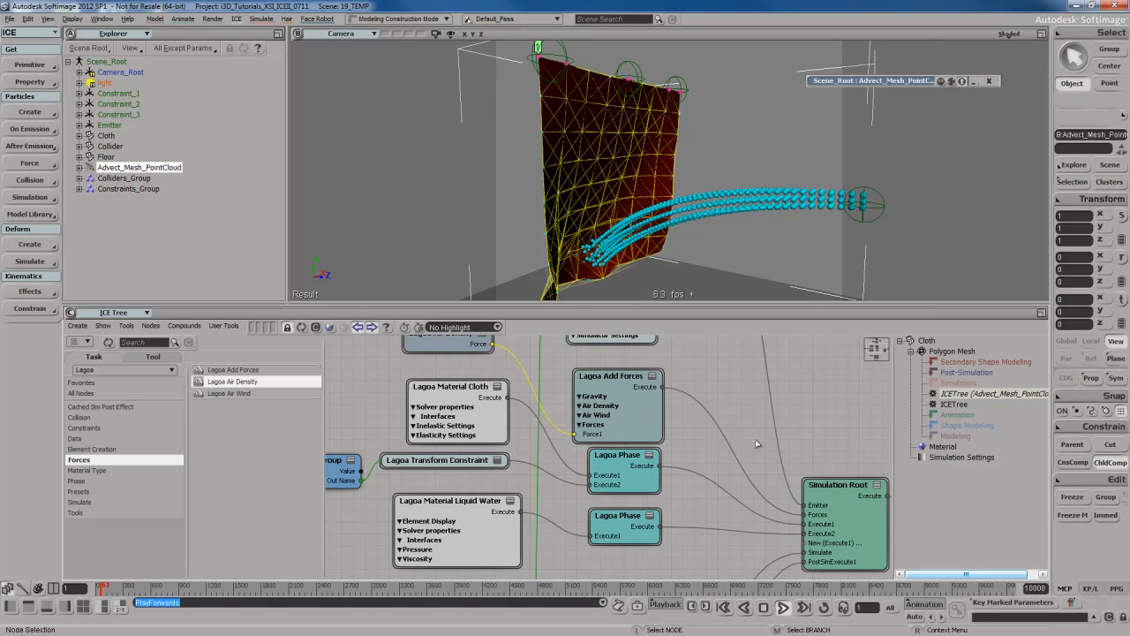
{"action": "key", "text": "Escape"}
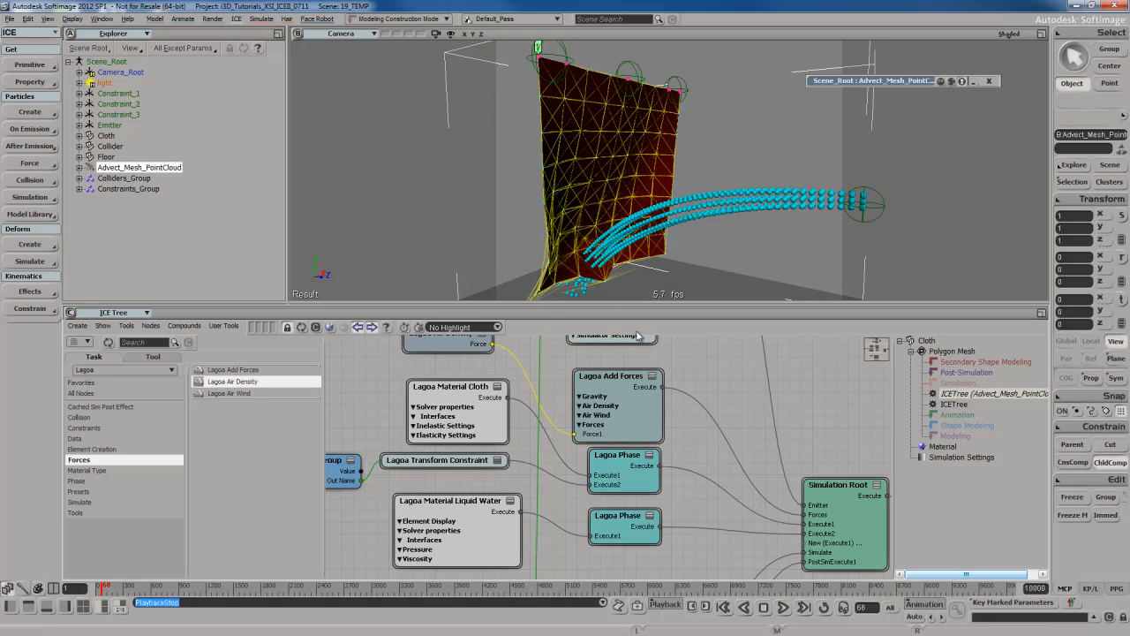
{"action": "left_click_drag", "start_coordinate": [653, 244], "coordinate": [771, 248]}
{"action": "key", "text": "s"}
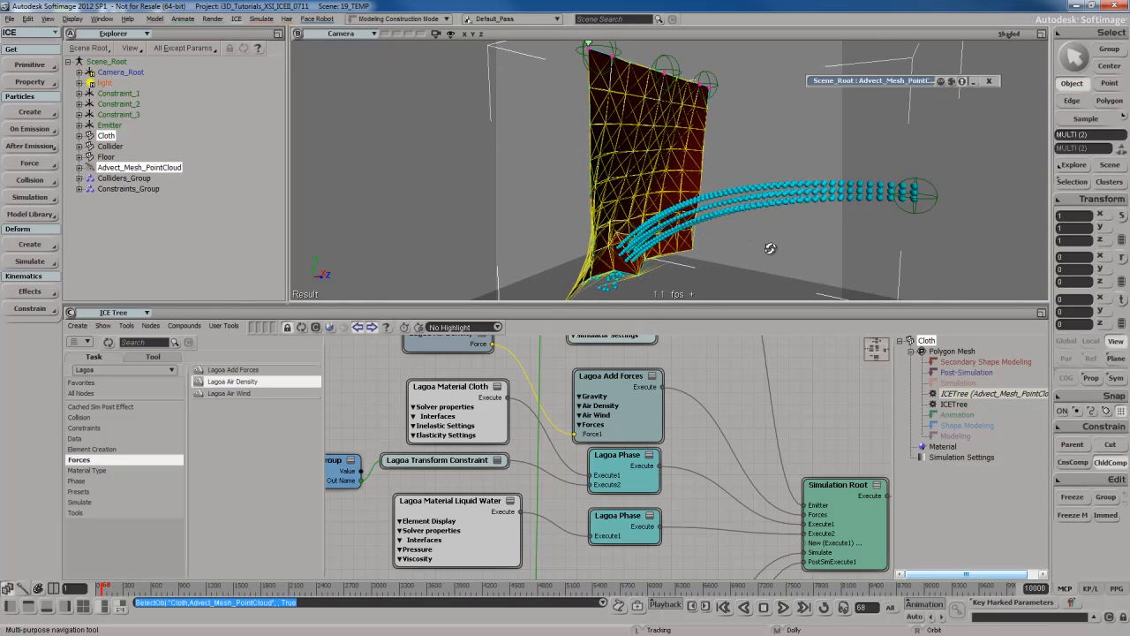
{"action": "right_click_drag", "start_coordinate": [771, 247], "coordinate": [745, 237]}
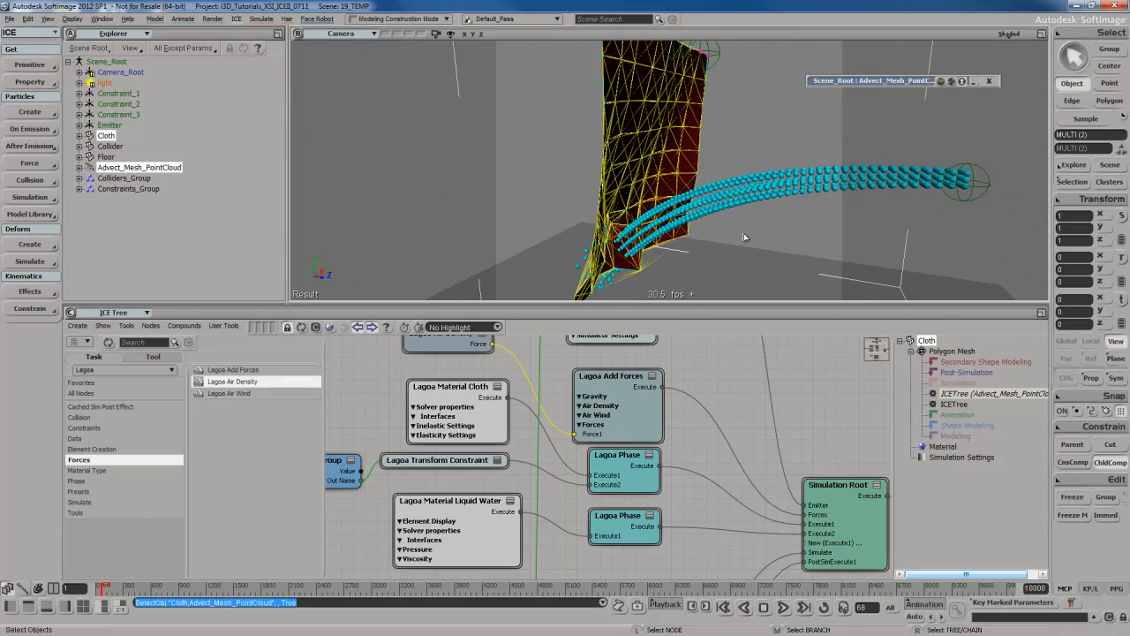
Replay from the first frame and, during playback, move the Emitter null toward the cloth to about -5.97, 1.63, 33.78
{"action": "key", "text": "Home"}
{"action": "key", "text": "Up"}
{"action": "left_click", "coordinate": [995, 199]}
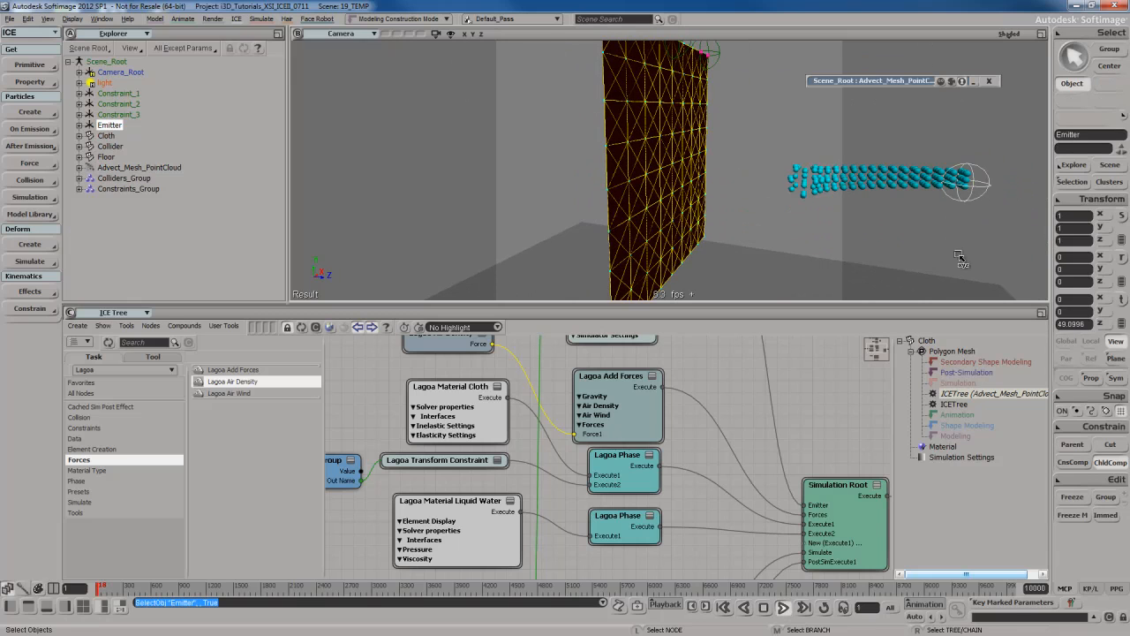
{"action": "key", "text": "v"}
{"action": "left_click_drag", "start_coordinate": [942, 256], "coordinate": [880, 238]}
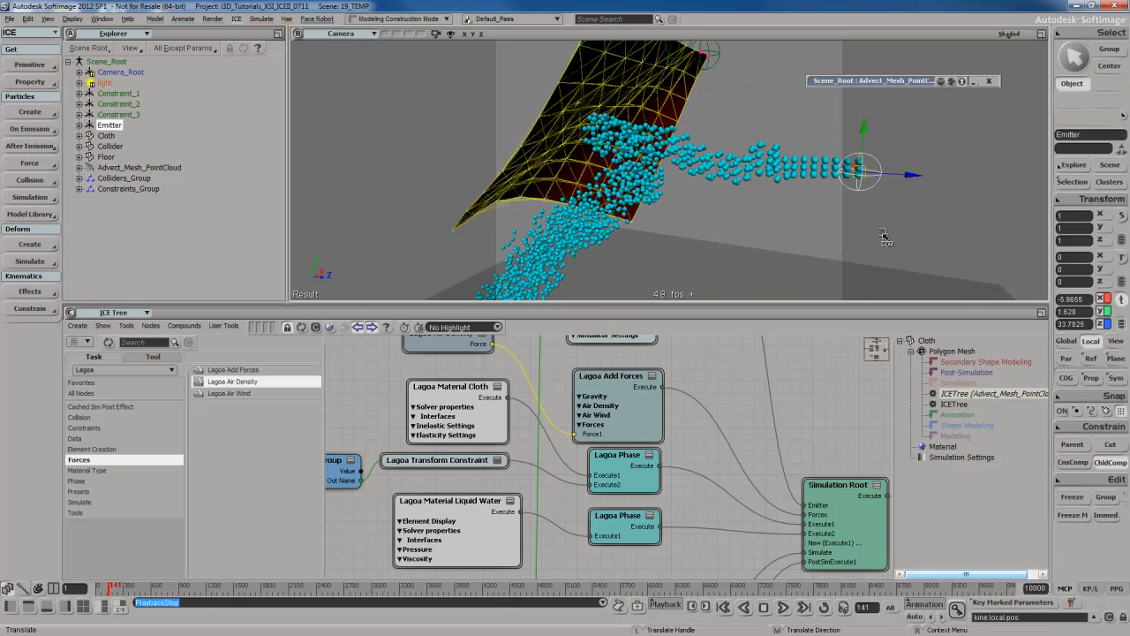
Return the simulation to the first frame, frame the whole cloth and emitter, and deselect the Emitter null
{"action": "key", "text": "Home"}
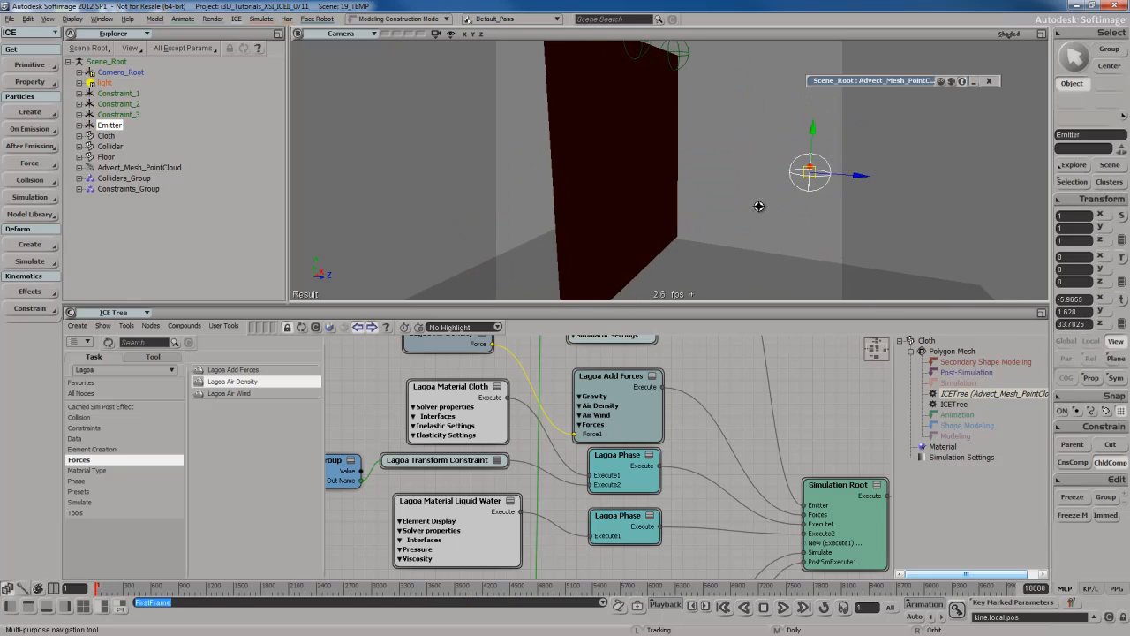
{"action": "key", "text": "s"}
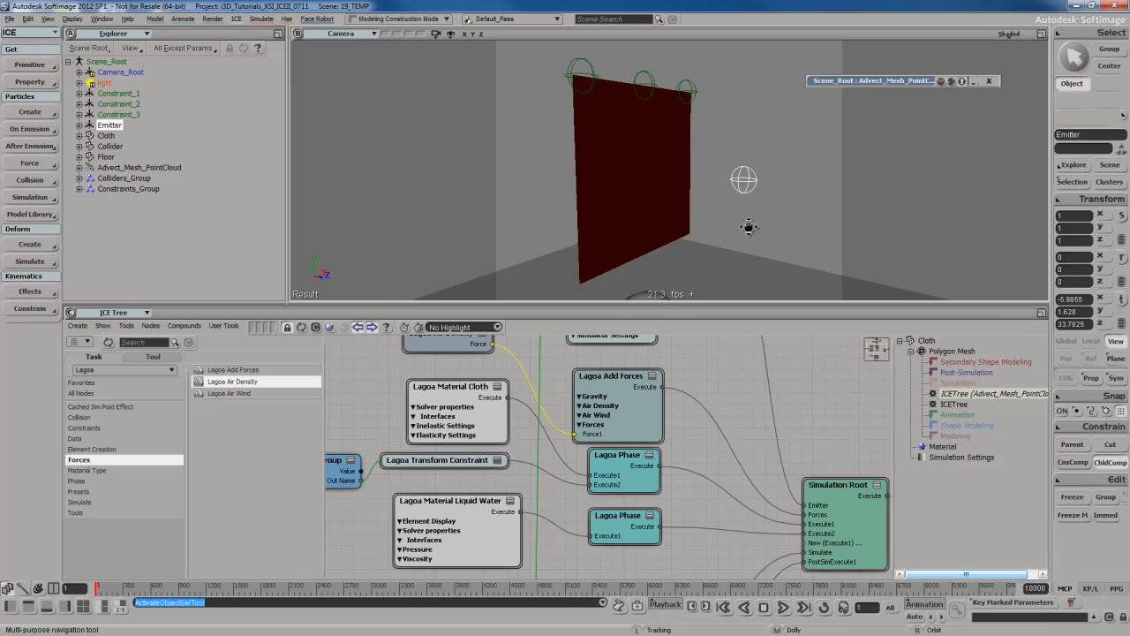
{"action": "key", "text": "space"}
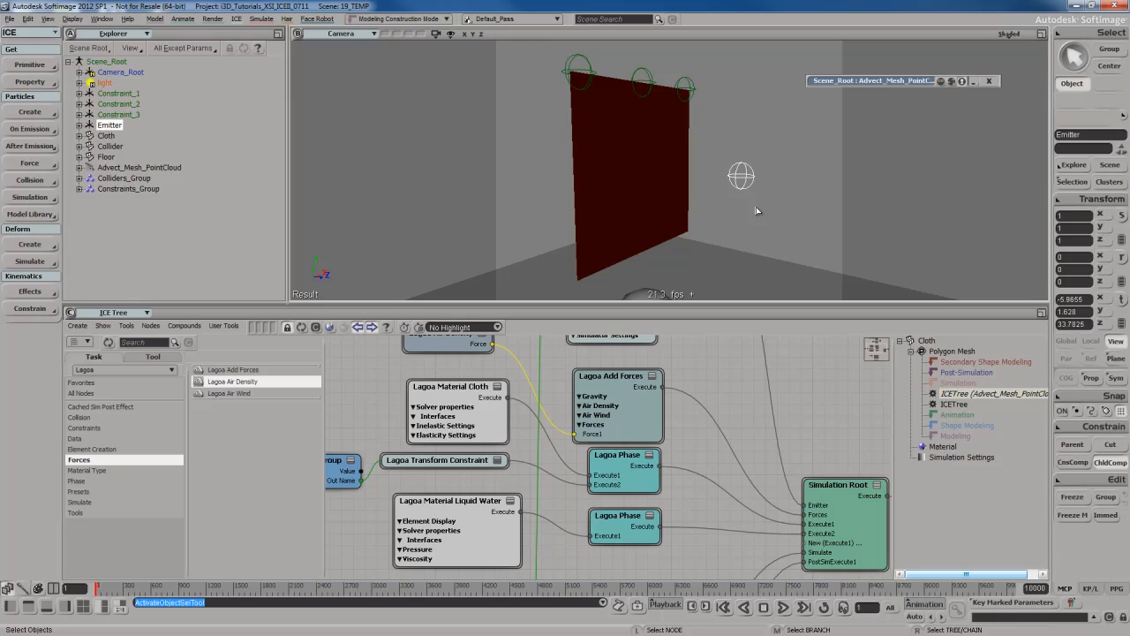
{"action": "key", "text": "s"}
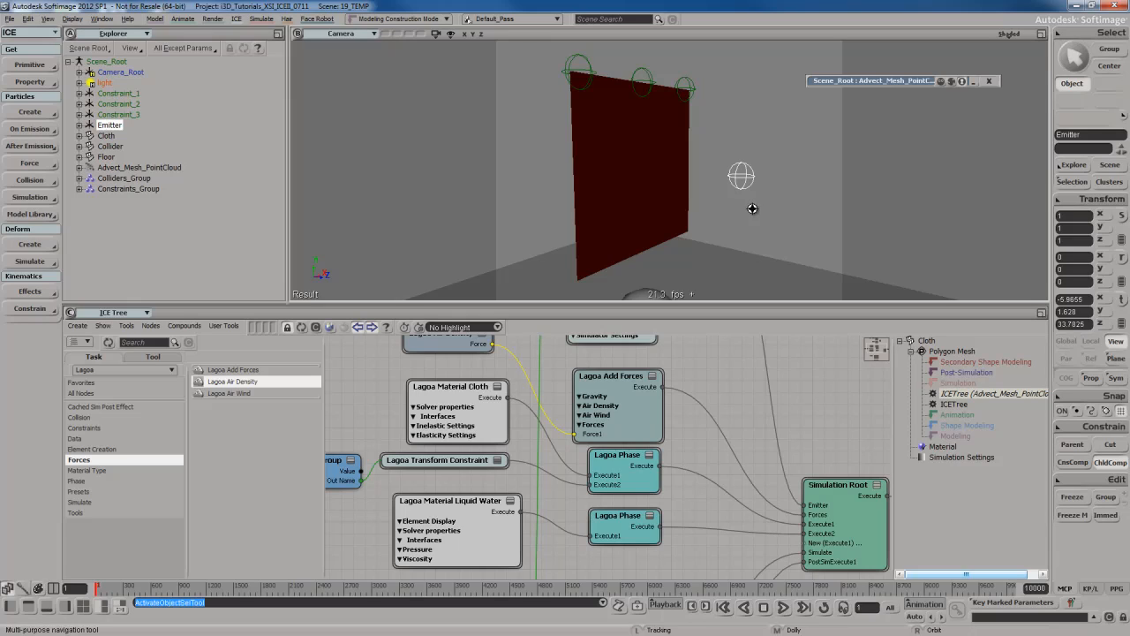
{"action": "right_click_drag", "start_coordinate": [751, 207], "coordinate": [762, 209]}
{"action": "key", "text": "space"}
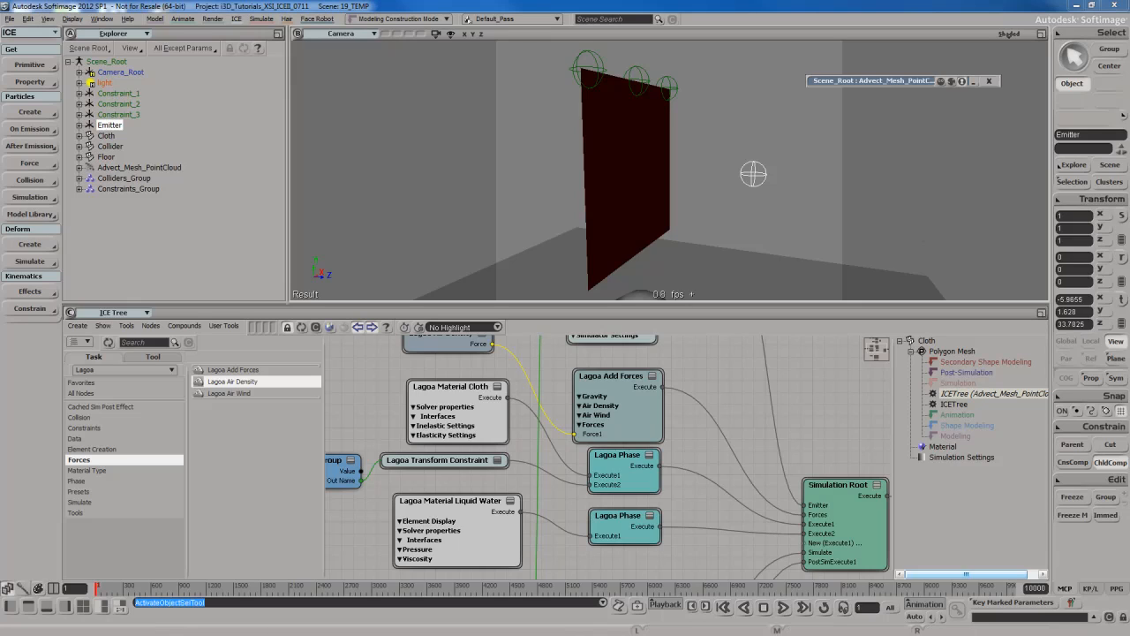
{"action": "left_click_drag", "start_coordinate": [703, 72], "coordinate": [774, 112]}
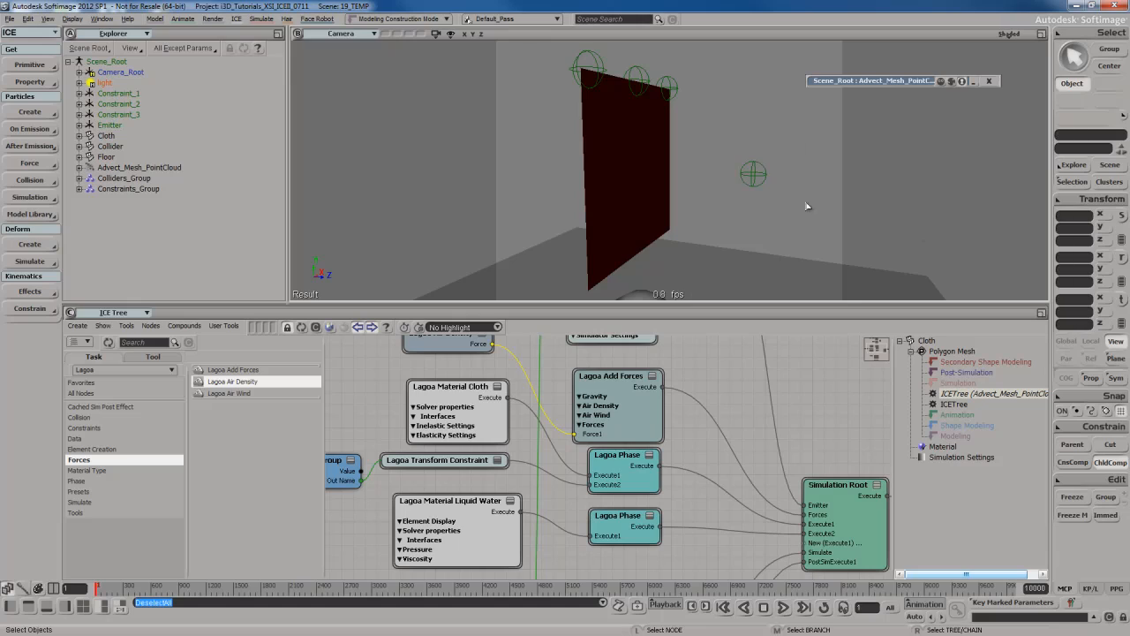